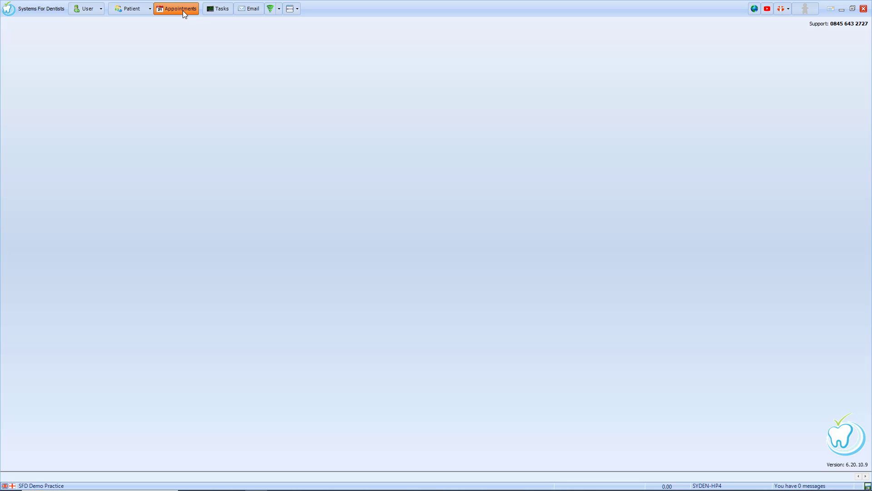
Open the appointment diary, view 21, 20 and 28 October 2020, and return to today's date.
click(183, 10)
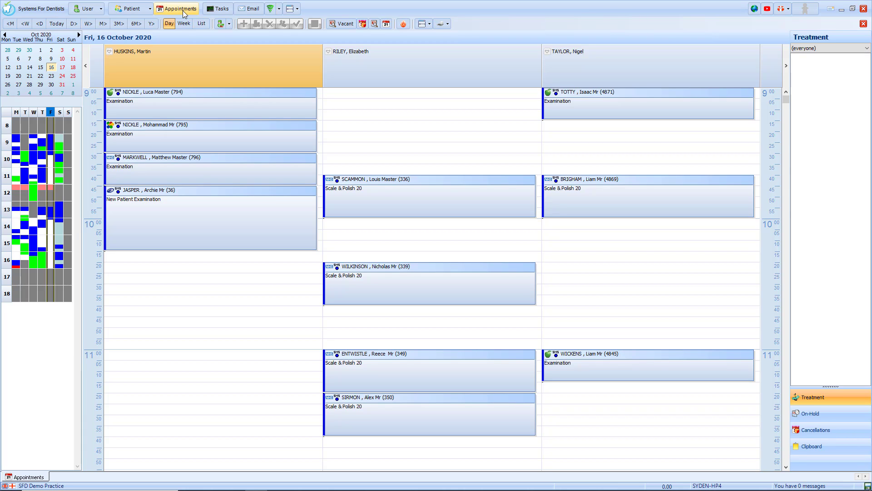
click(29, 77)
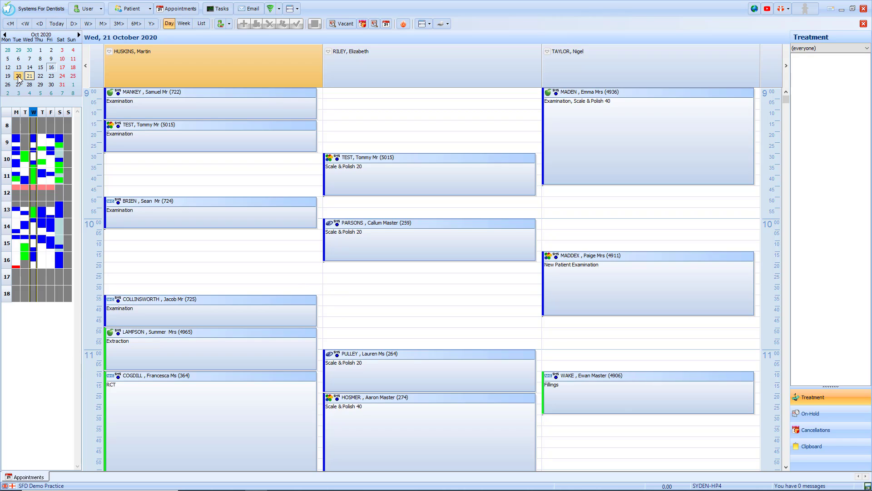
click(18, 77)
click(29, 84)
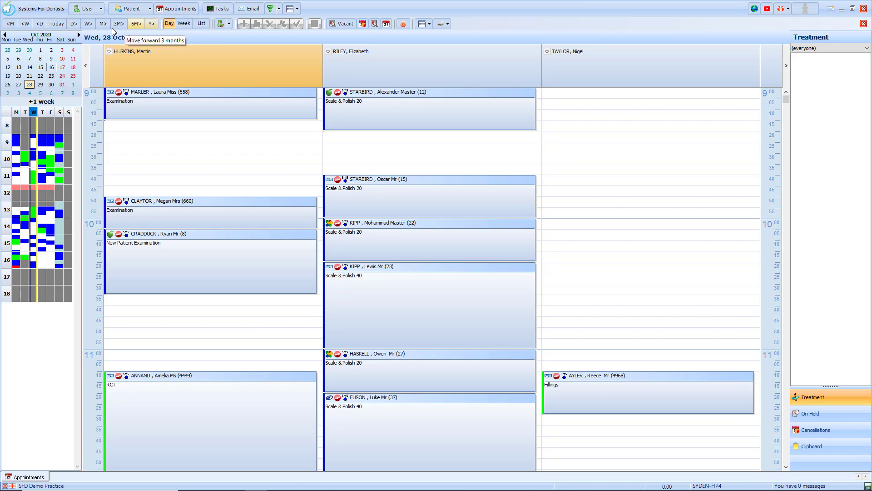
click(54, 25)
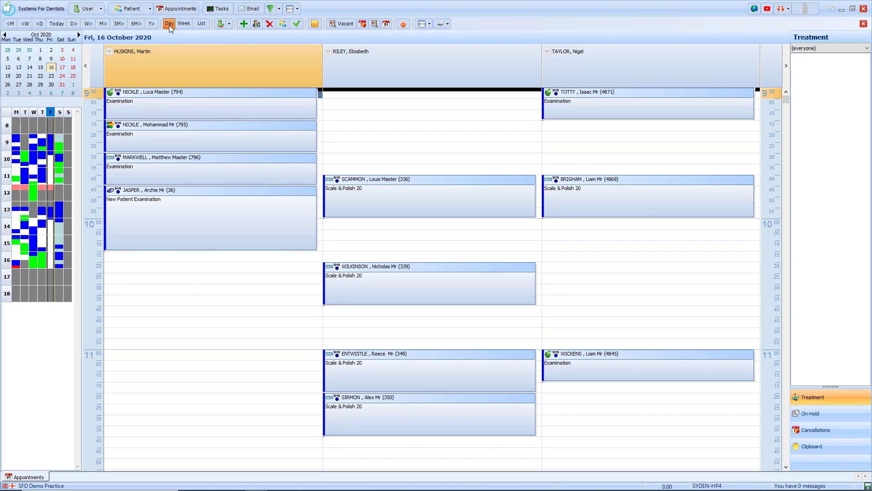
Show the diary as a Week view for the practitioner whose book comes first in the day diary.
click(183, 23)
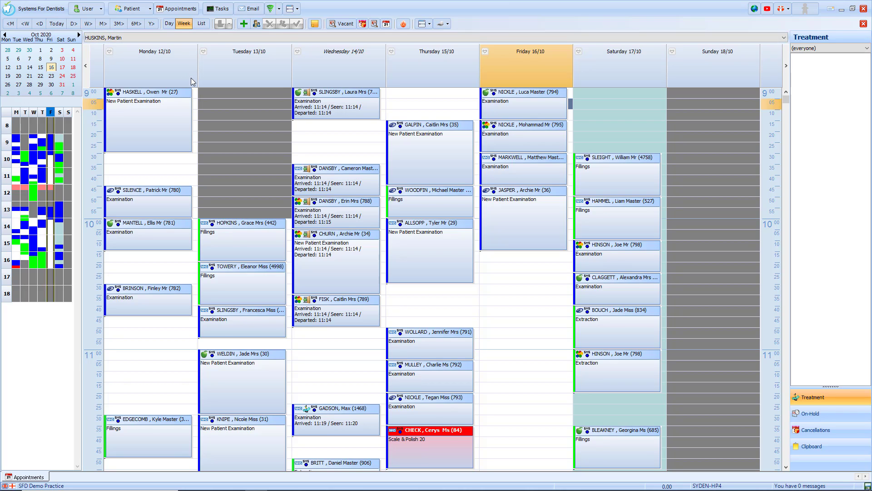
click(222, 38)
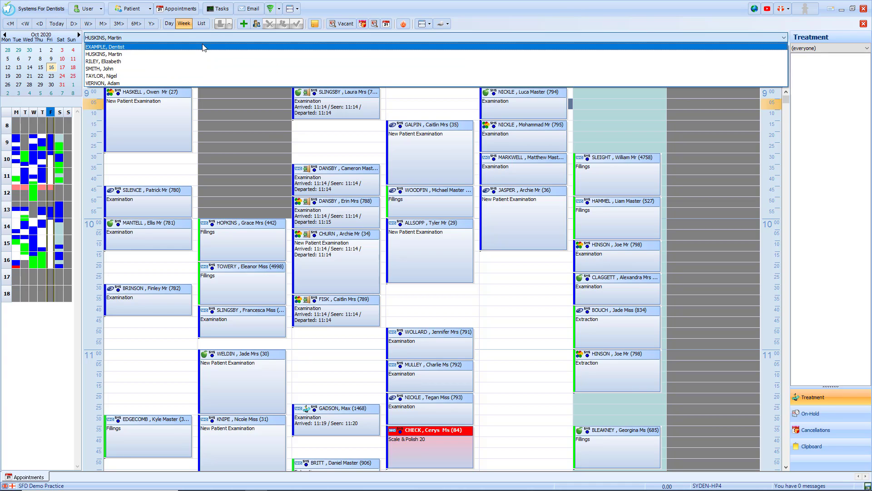
click(198, 54)
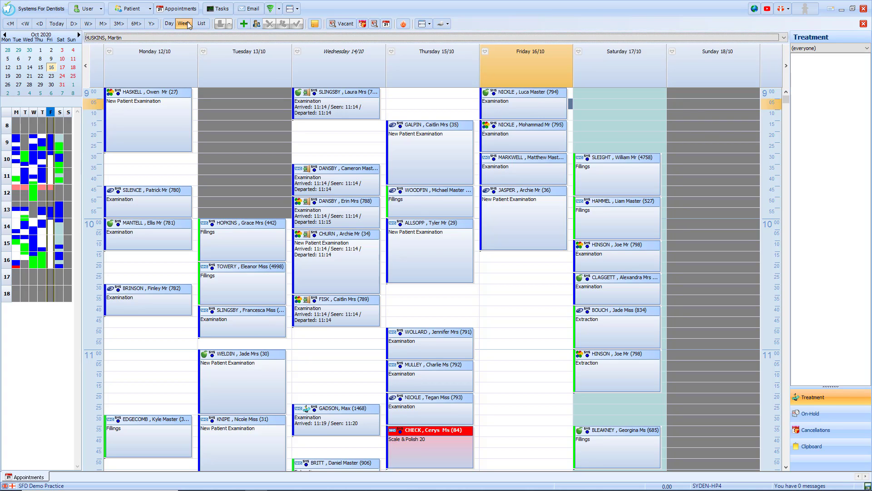
View the same practitioner's appointments for Monday 19 October 2020 as a List, and return to today's Day view.
click(201, 24)
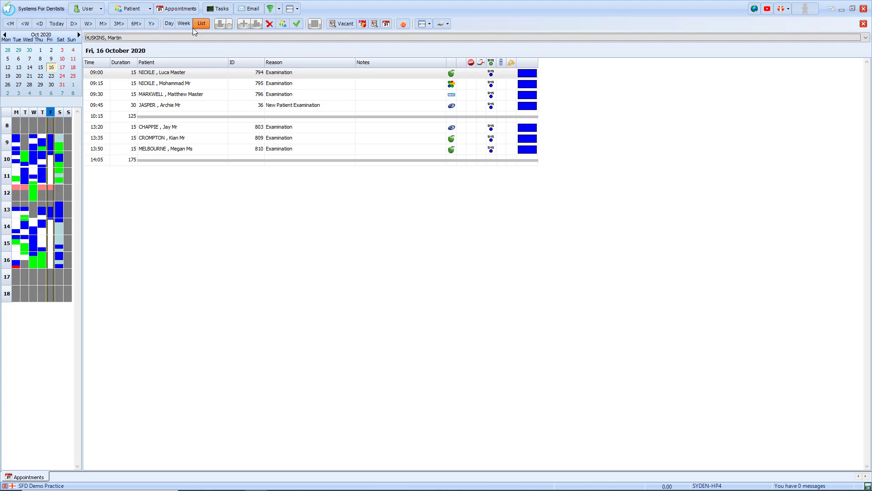
click(8, 77)
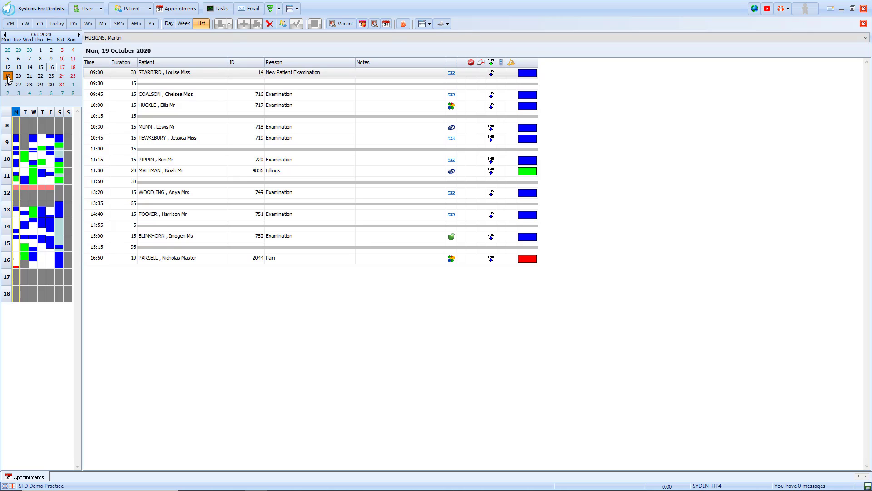
click(152, 39)
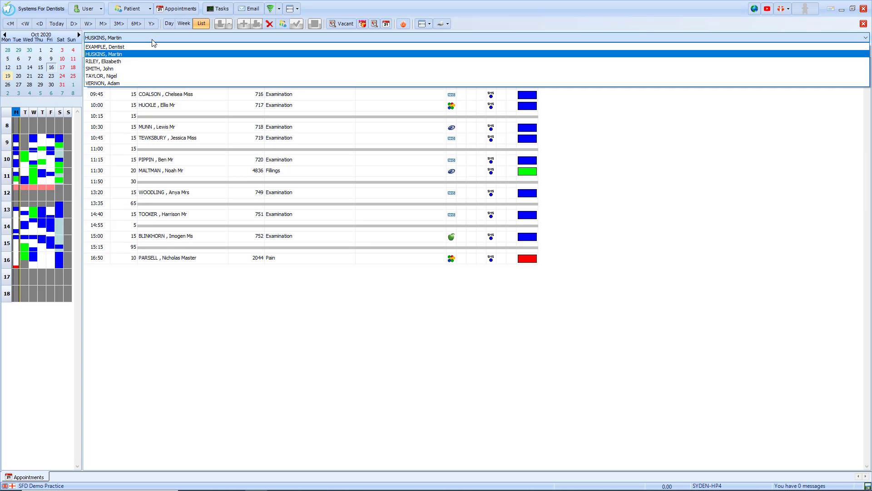
click(153, 40)
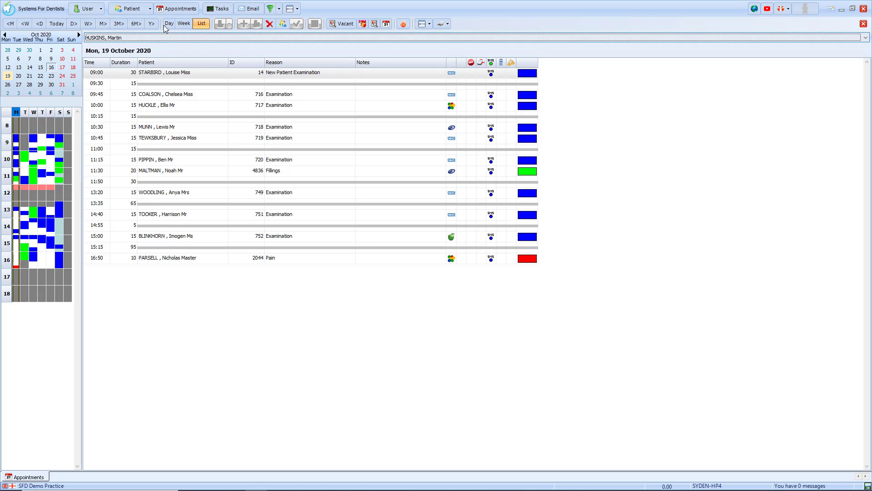
click(168, 23)
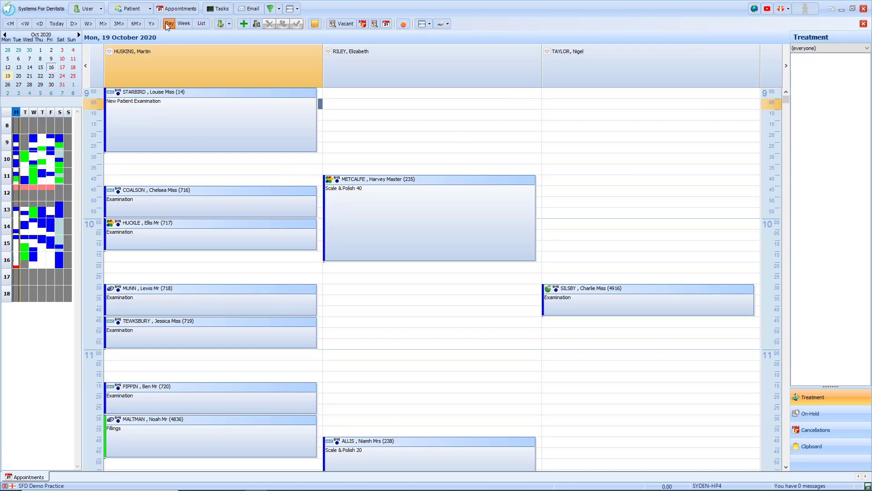
click(58, 25)
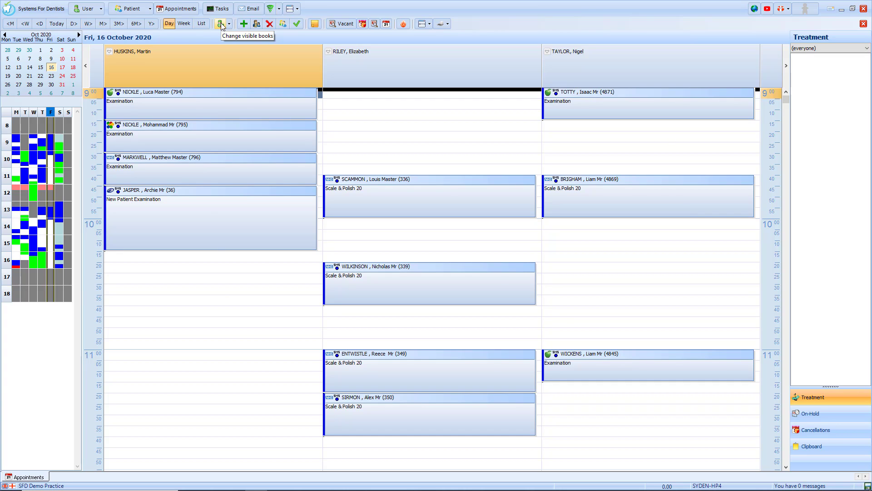
Open the visible books settings and review which practitioners' books are set for each weekday from Monday to Sunday.
click(220, 24)
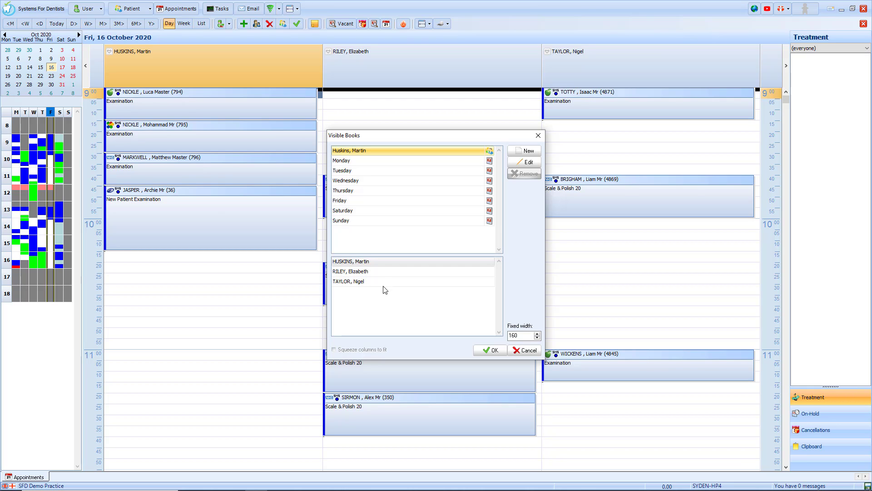
click(343, 164)
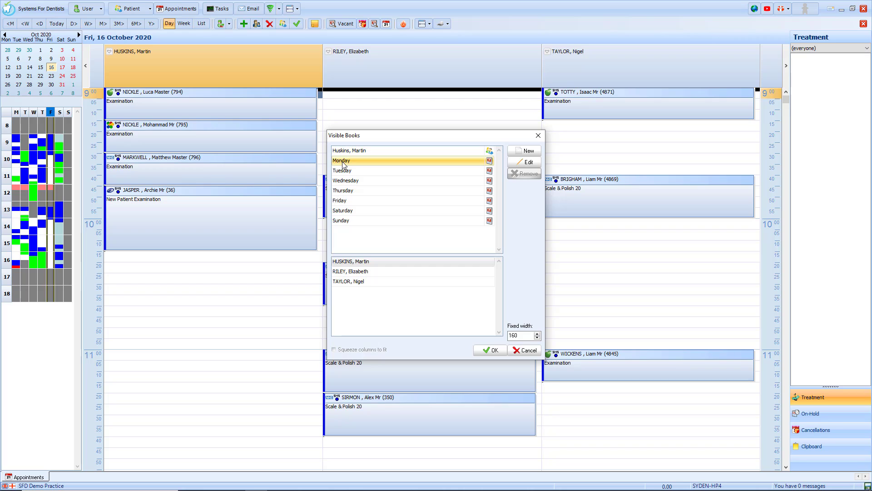
click(348, 172)
click(348, 183)
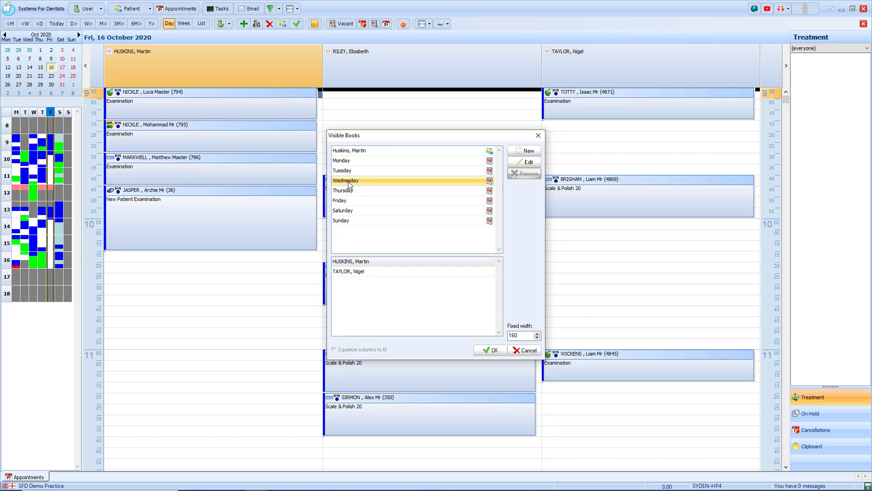
click(351, 191)
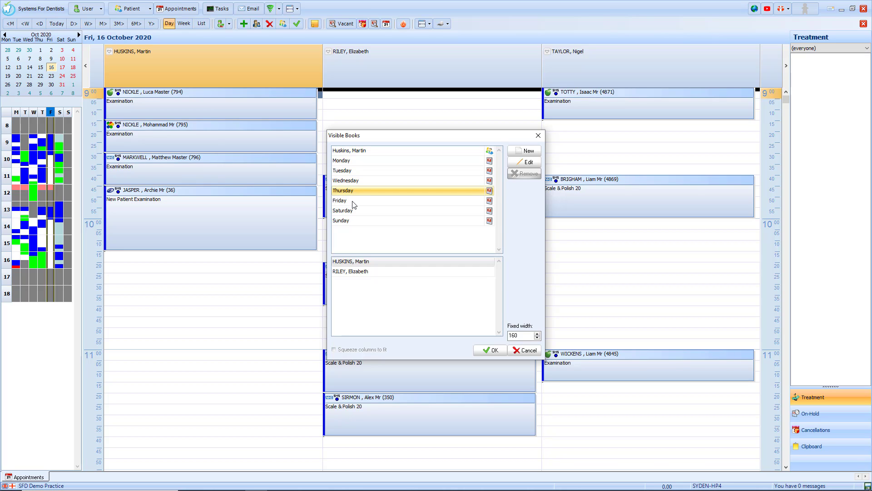
click(354, 203)
click(353, 212)
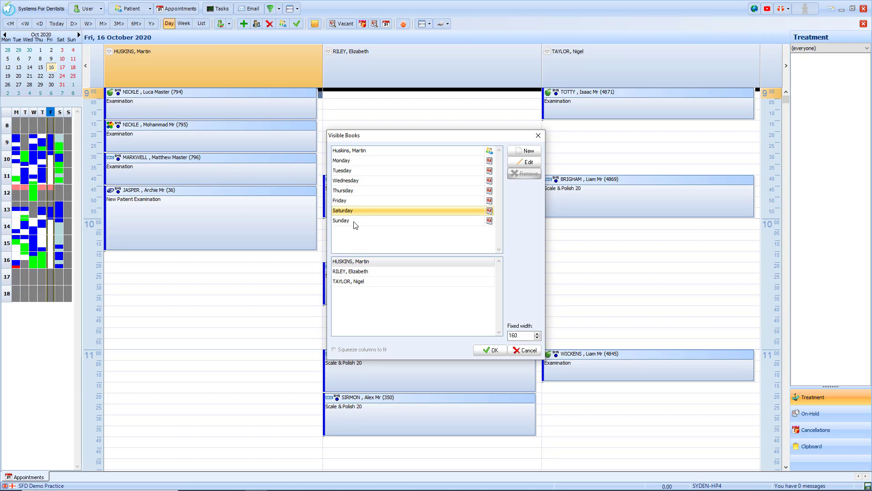
click(355, 223)
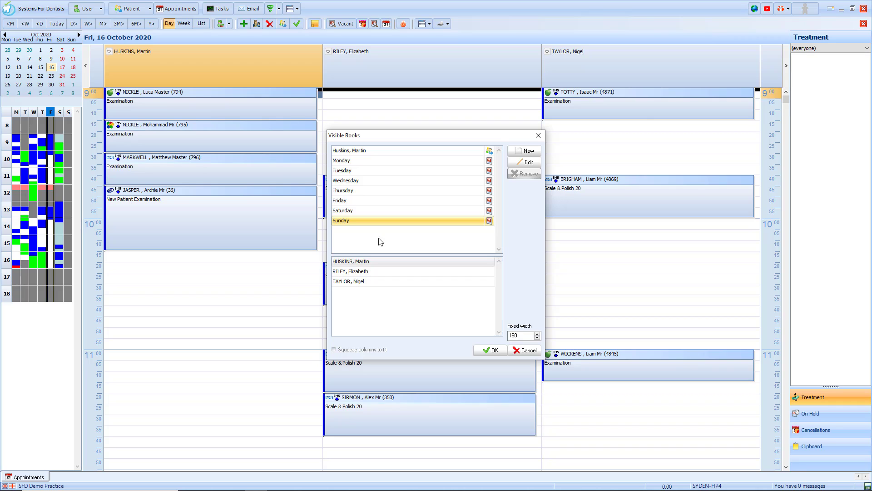
Create a book view named Dentists containing the books from the diary's first and third columns, and apply it.
click(521, 154)
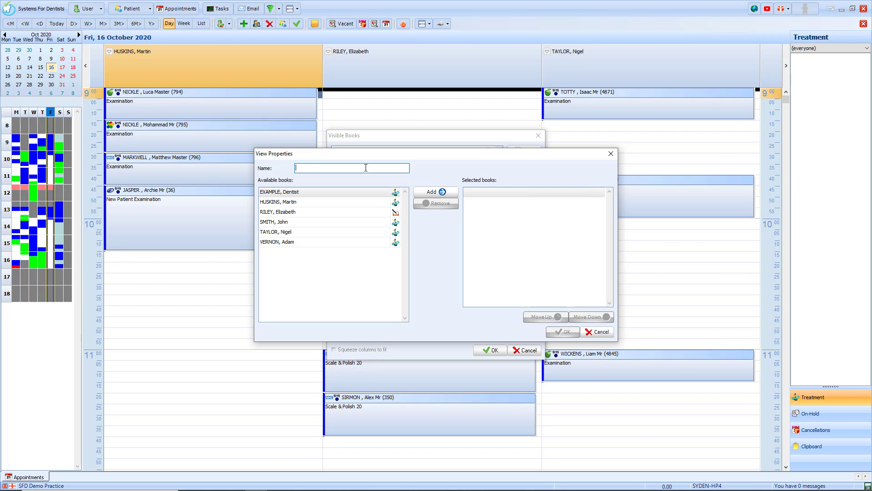
text(Dentists)
click(323, 200)
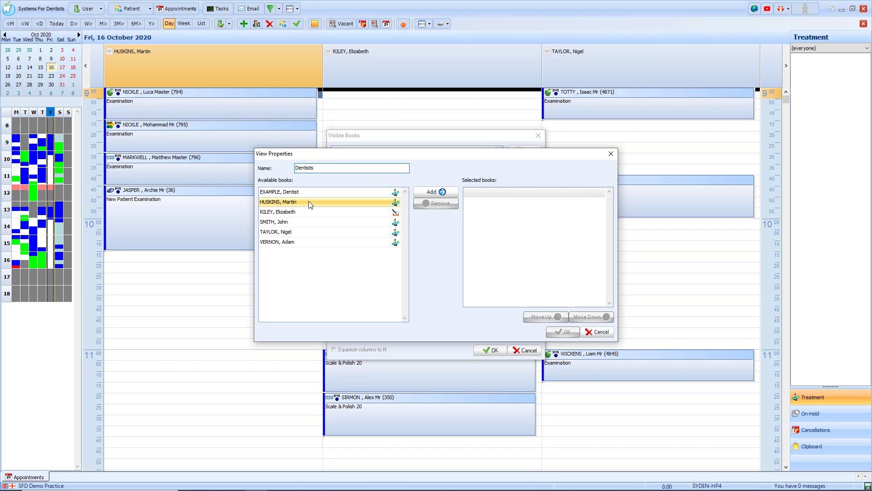
click(442, 194)
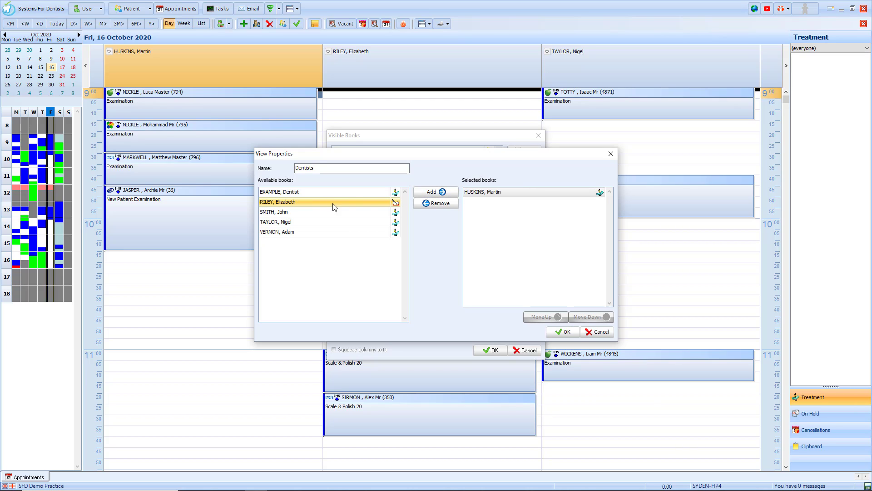
click(292, 222)
click(423, 193)
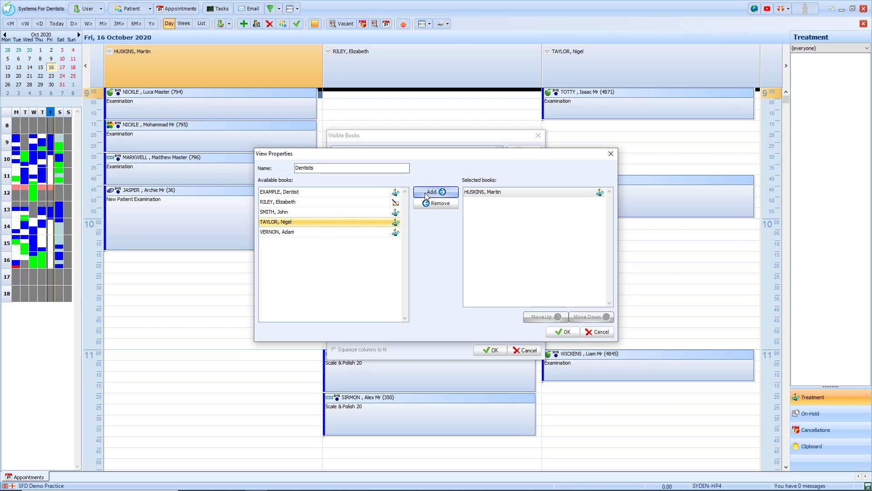
click(562, 332)
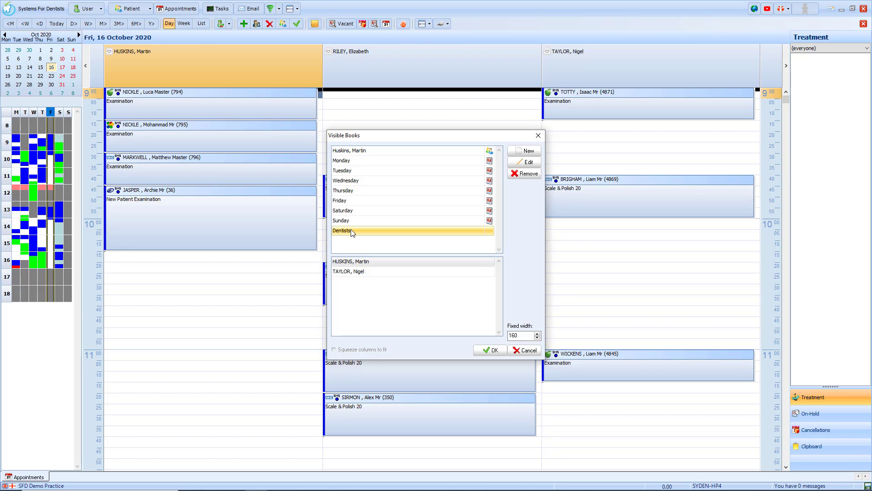
click(491, 350)
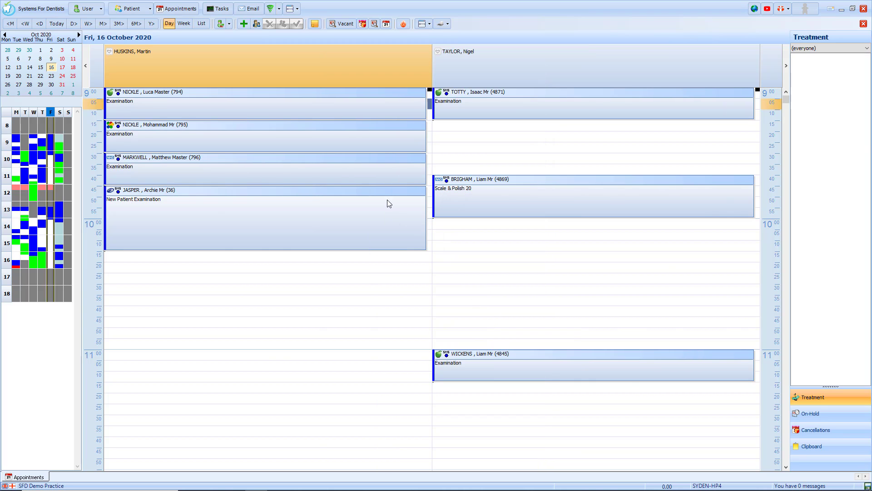
Switch the diary through the Day of the Week and Dentists book views, ending on the logged-in user's personal view.
click(230, 25)
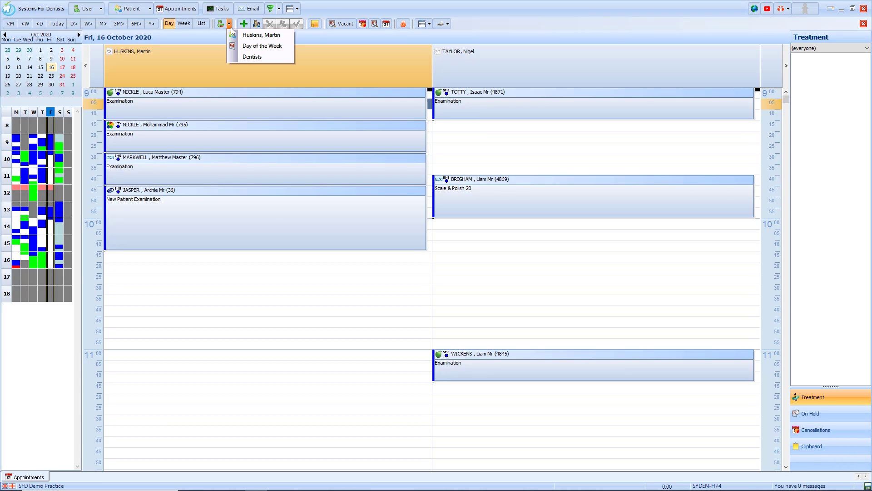
click(249, 48)
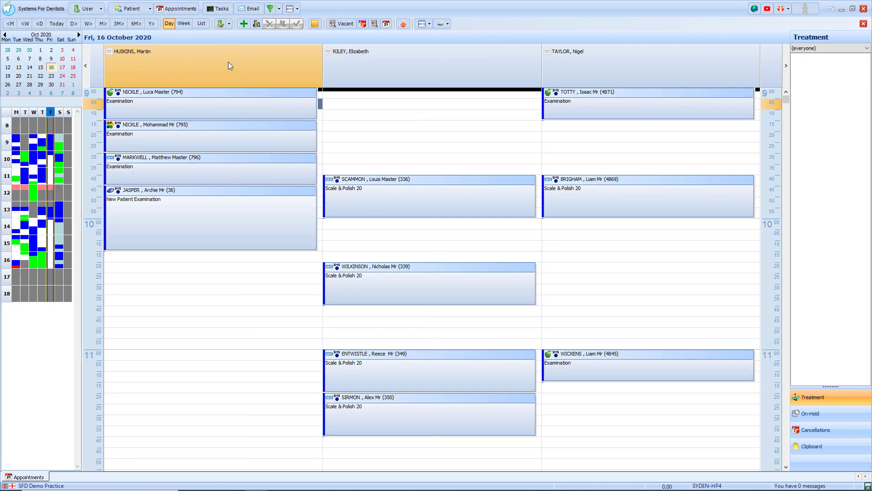
click(229, 23)
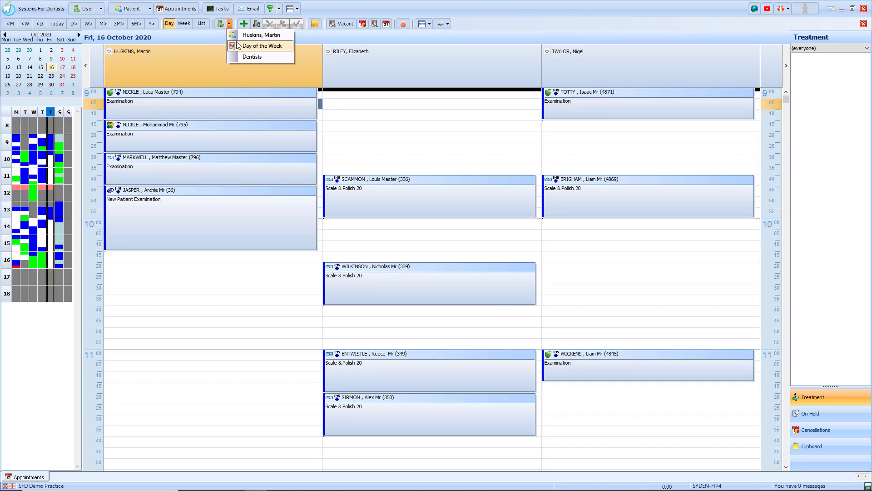
click(242, 57)
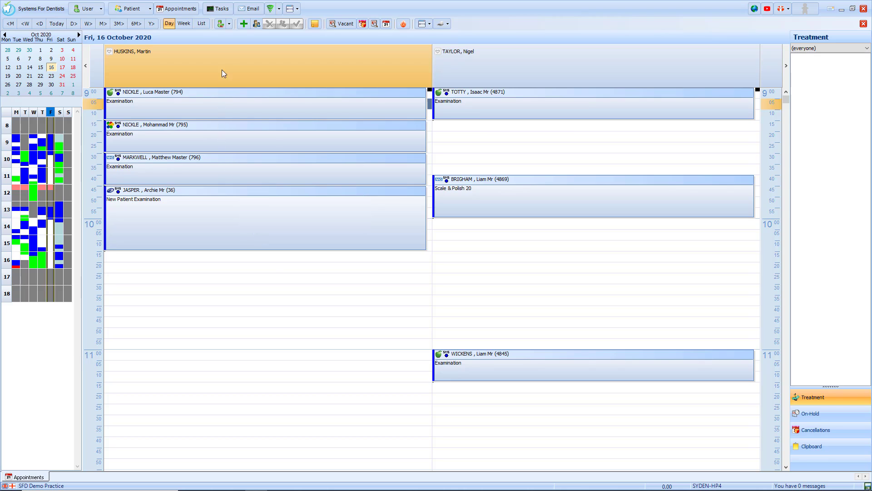
click(229, 27)
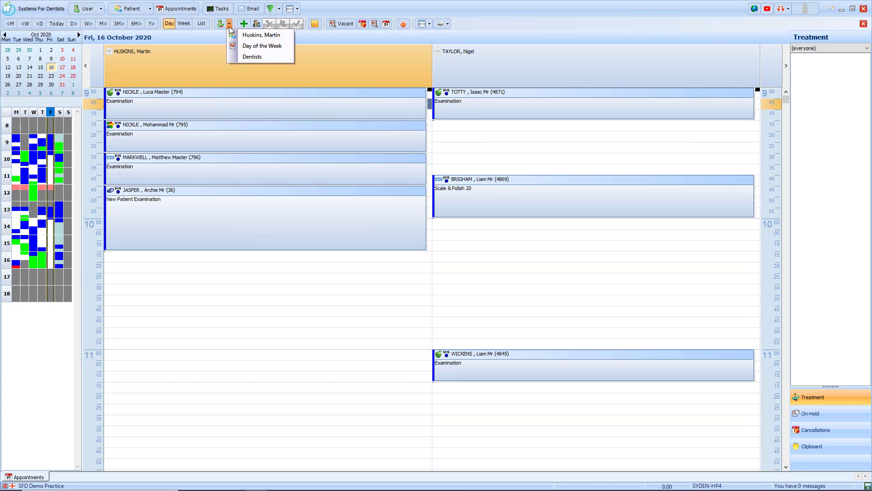
click(245, 35)
Select the vacant 09:25 slot in the second book and the 10:25 slot in the third to view their week overviews.
mouse_move(240, 209)
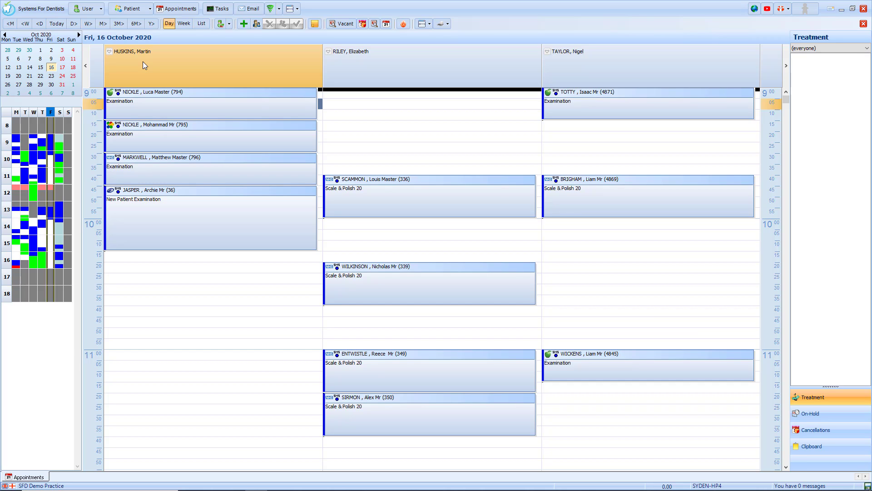
click(394, 146)
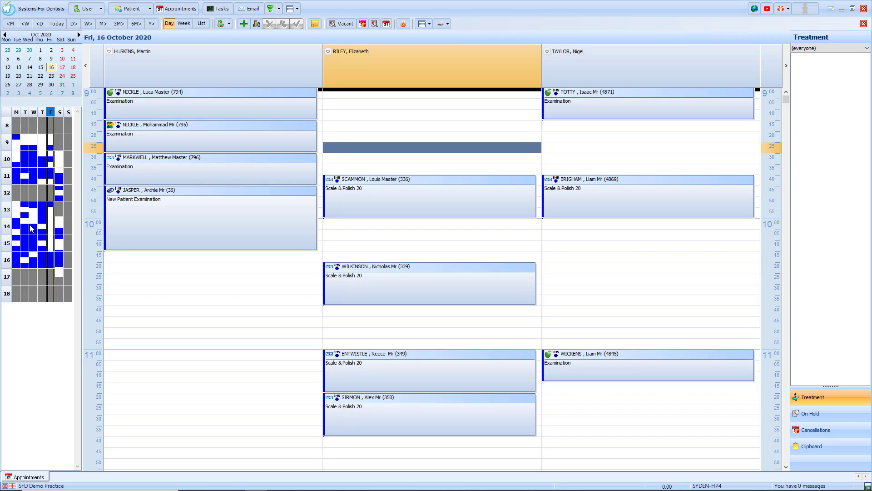
click(628, 284)
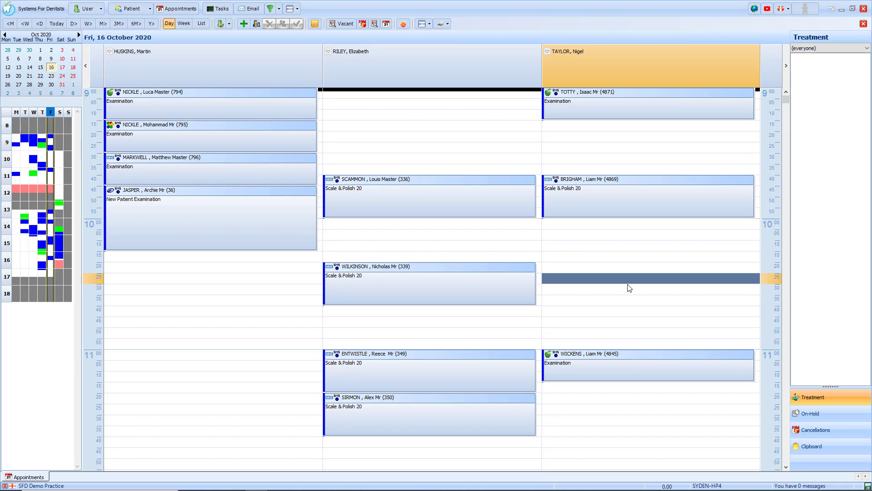
Jump to Saturday 17 October 2020 at 10:00 from the week overview, and select the 10:25 examination in the first book.
click(60, 159)
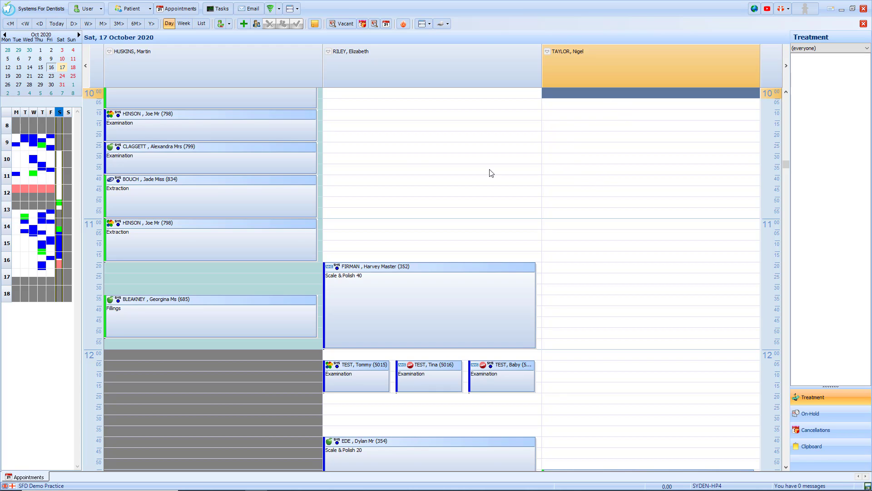
click(273, 162)
click(273, 161)
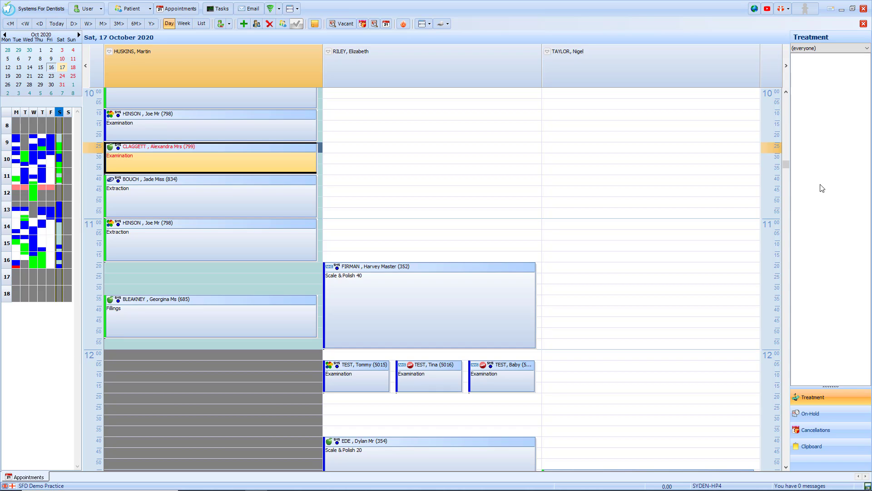
View the diary's Treatment, On-Hold, Cancellations and Clipboard lists in turn, ending on the Clipboard.
click(840, 402)
click(836, 417)
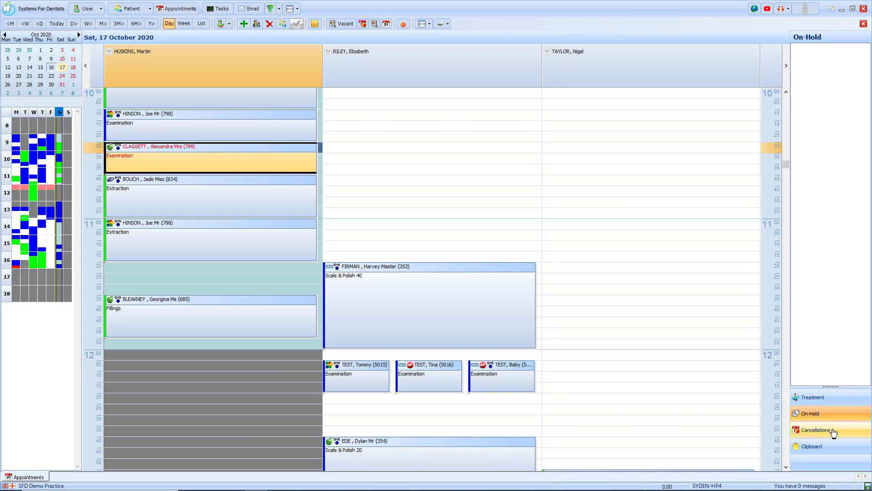
click(834, 433)
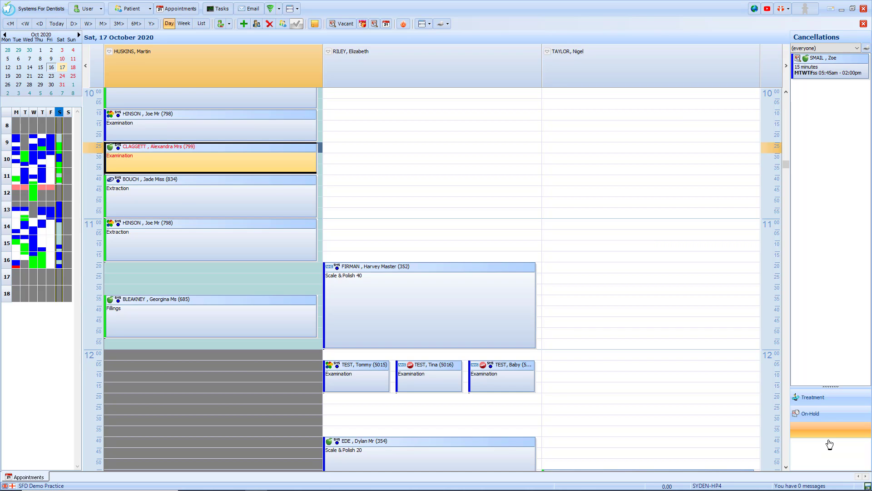
click(827, 447)
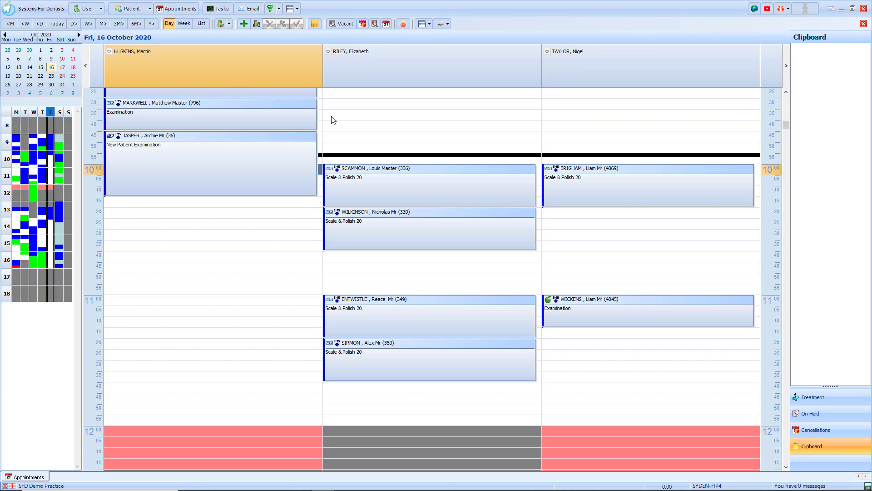
Show Wednesday 21 October 2020, move on to Friday 23 October, and start a booking at 16:00 in the first book.
click(30, 76)
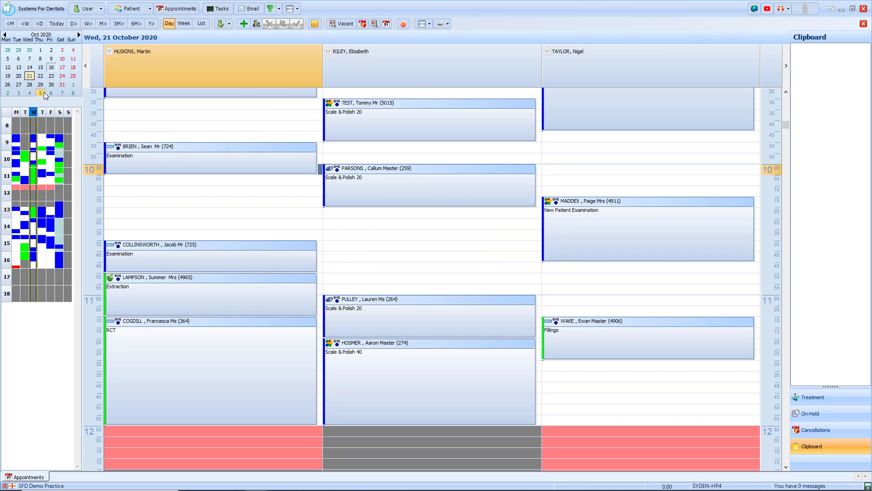
click(53, 253)
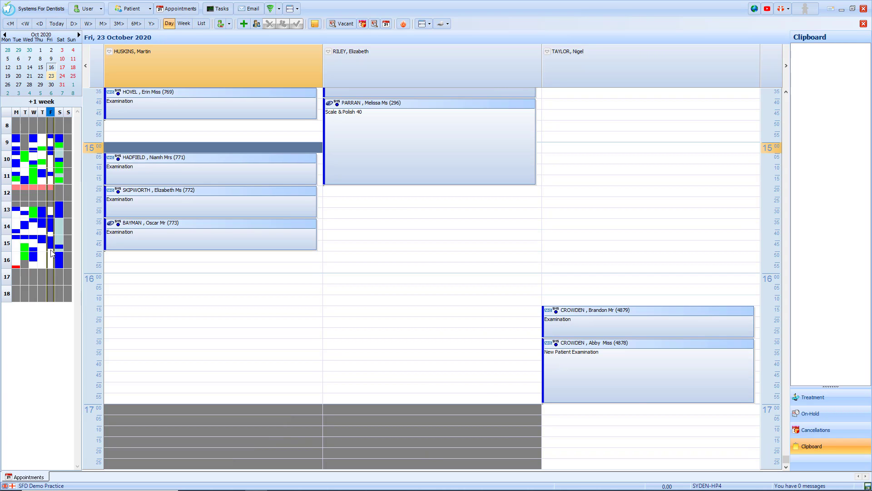
click(131, 282)
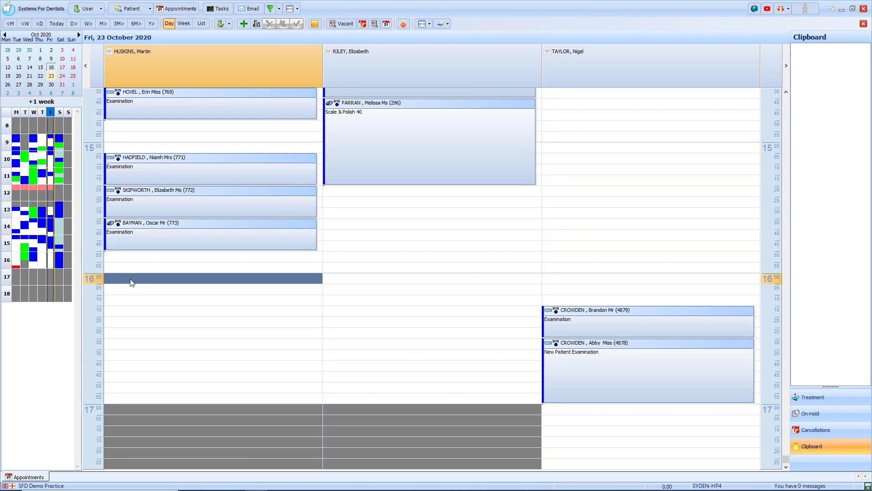
double_click(131, 282)
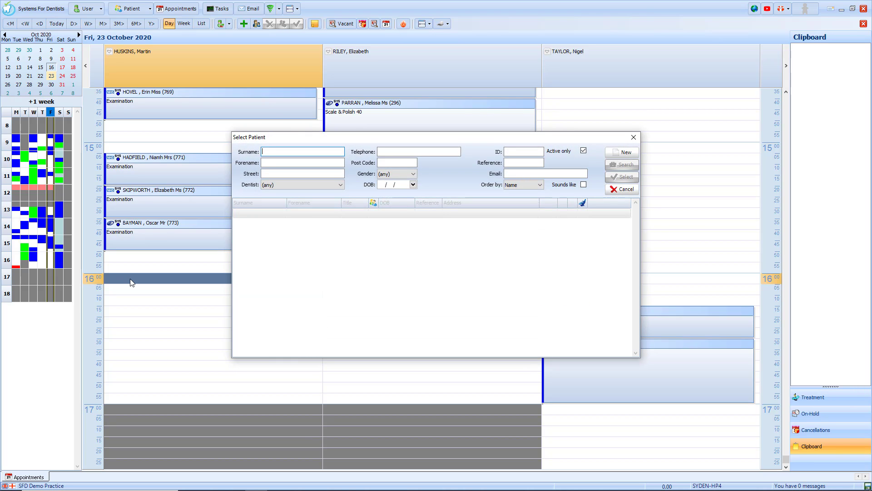
Search for the patient by the first letters of surname and forename, and select the adult male patient for the booking.
text(Sm)
key(Tab)
text(Jo)
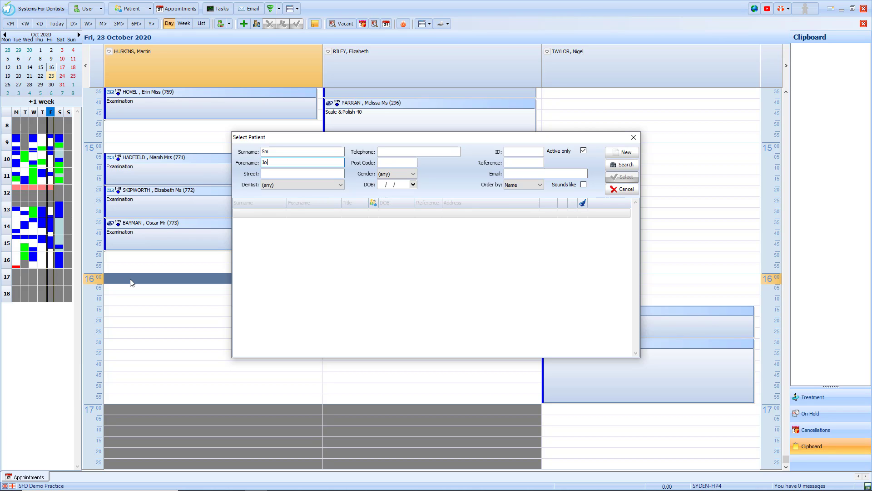
click(618, 166)
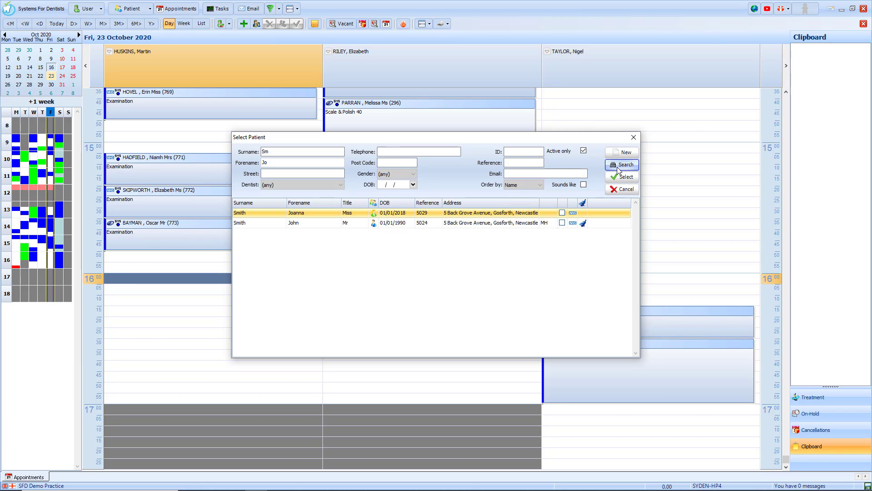
click(317, 226)
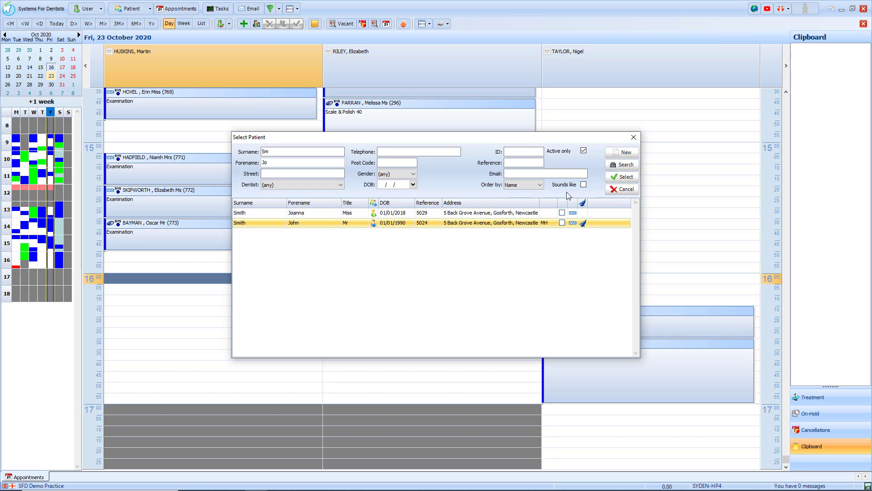
click(622, 177)
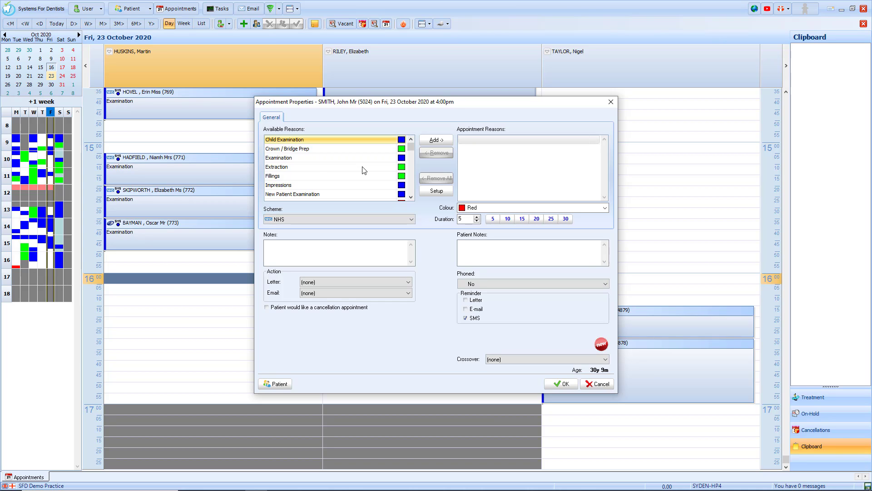
Add Examination as the appointment reason, keep the colour Blue, and set the duration to 20 minutes.
key(s)
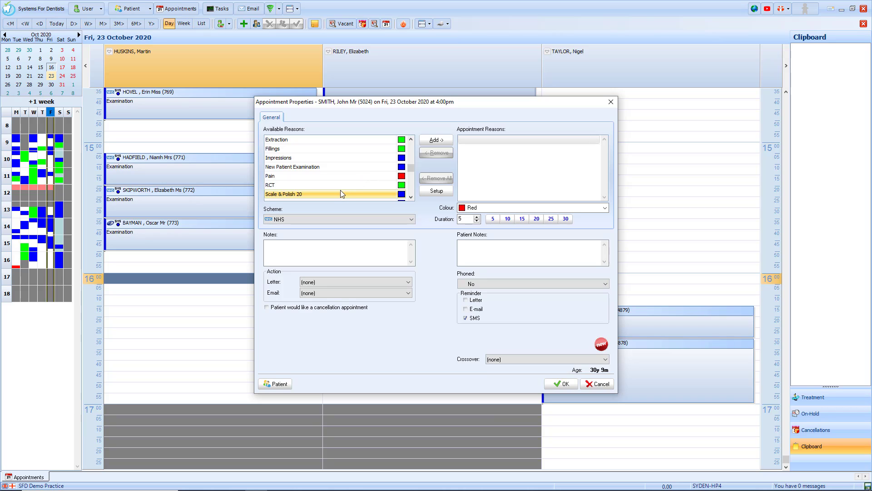
drag(410, 166, 415, 147)
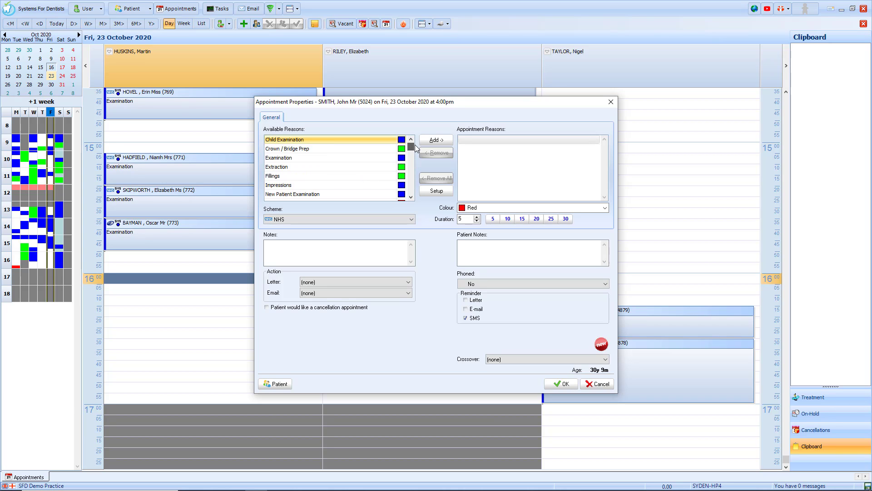
click(312, 160)
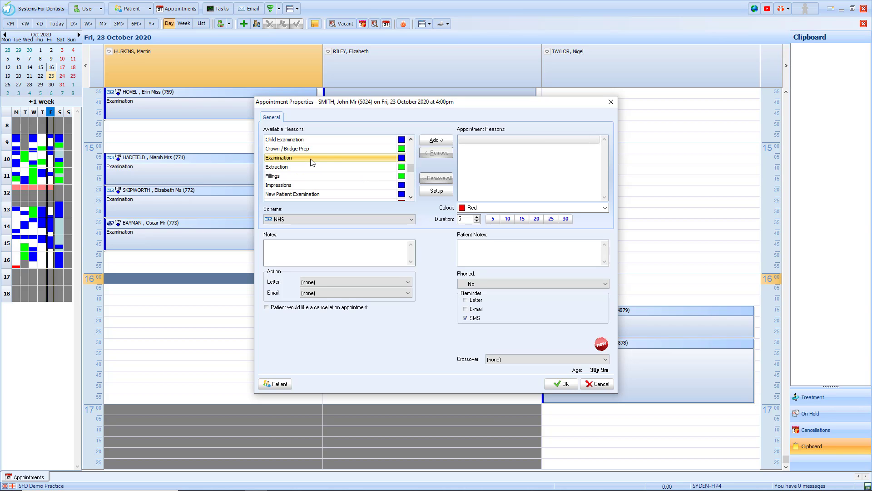
click(435, 140)
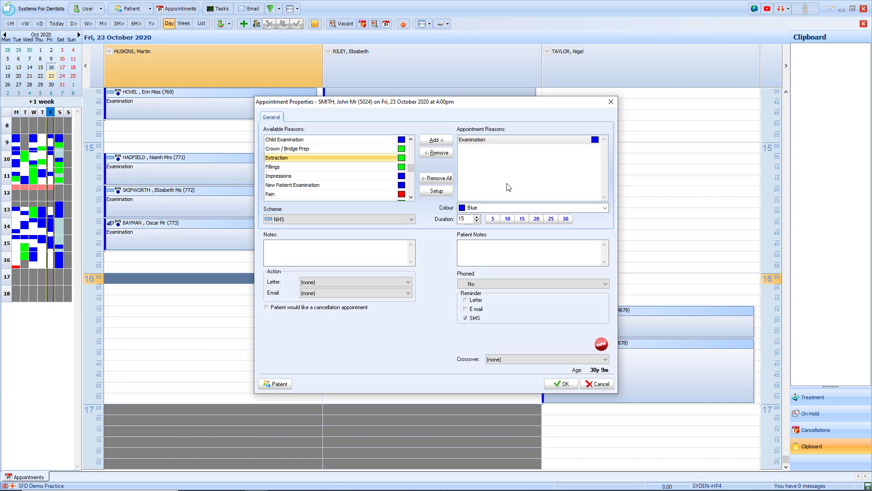
click(517, 209)
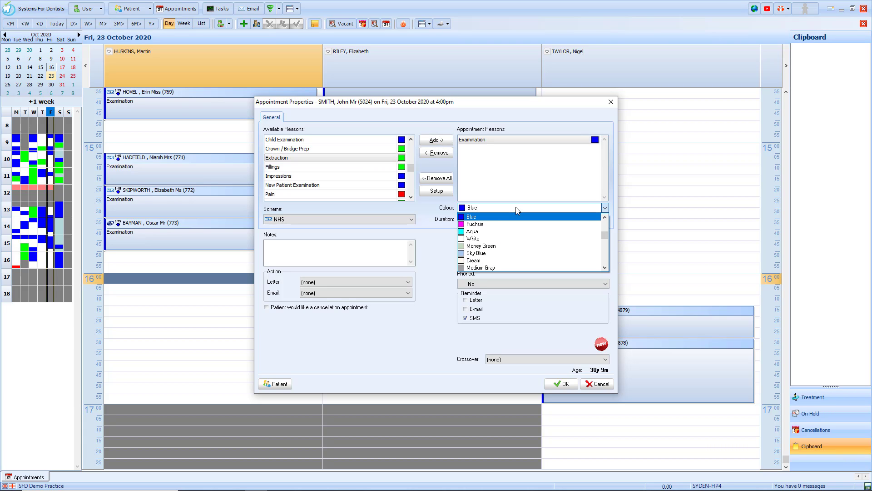
click(516, 209)
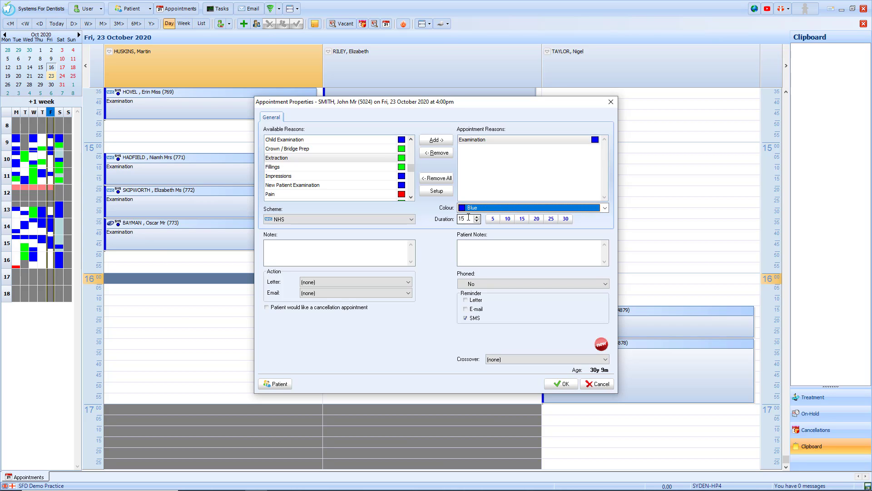
click(537, 218)
Enter the appointment note "To complete pt questionaire" and the patient note "Pt requires an interpreter", and save the appointment.
click(369, 250)
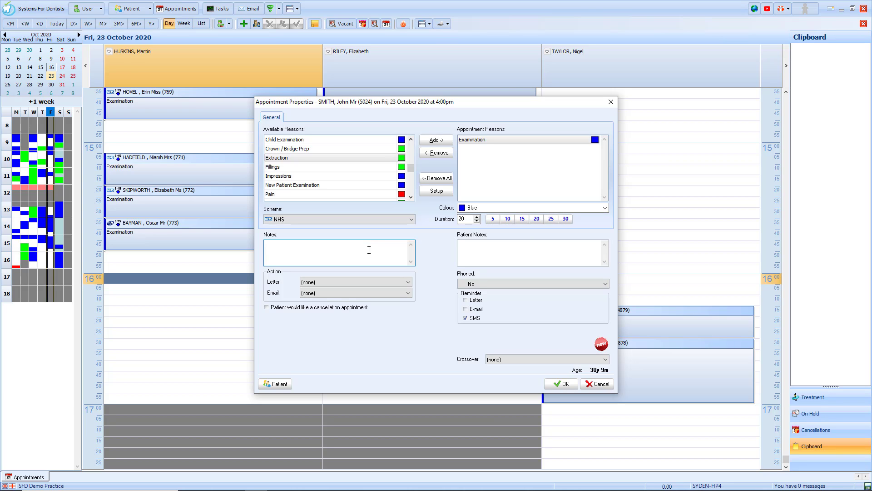
text(To complete pt questionaire)
click(460, 248)
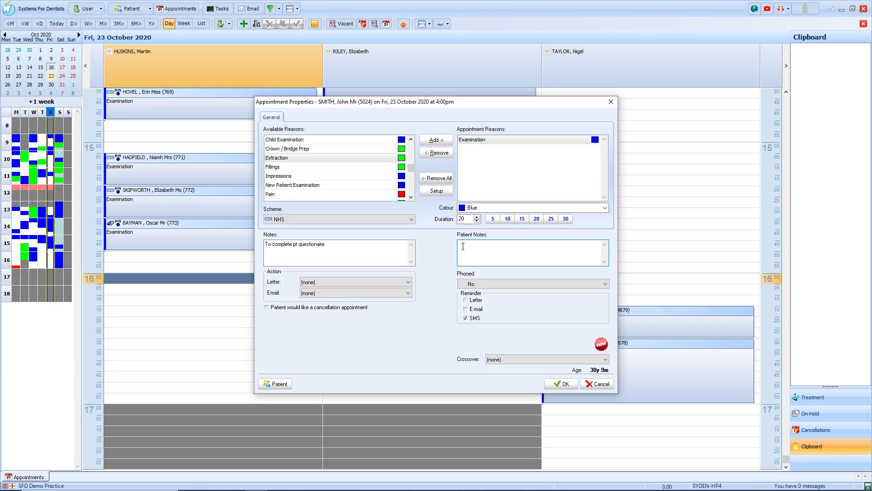
text(Pt requires an interpreter)
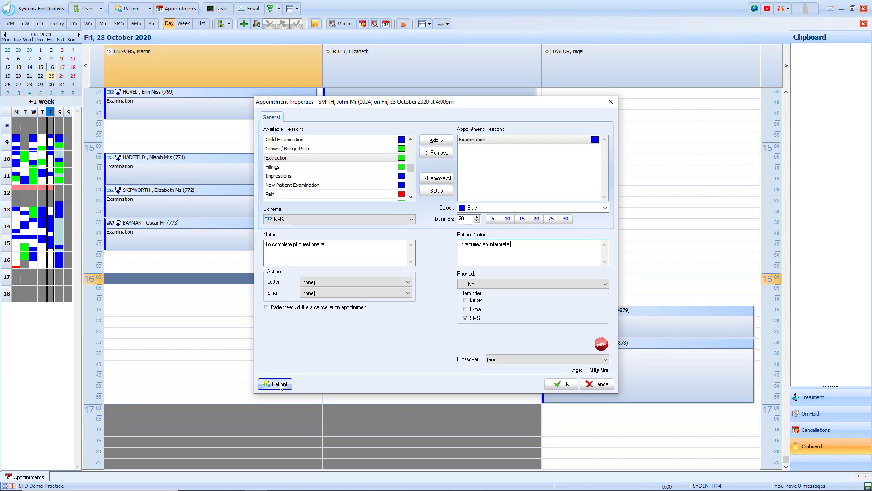
click(562, 384)
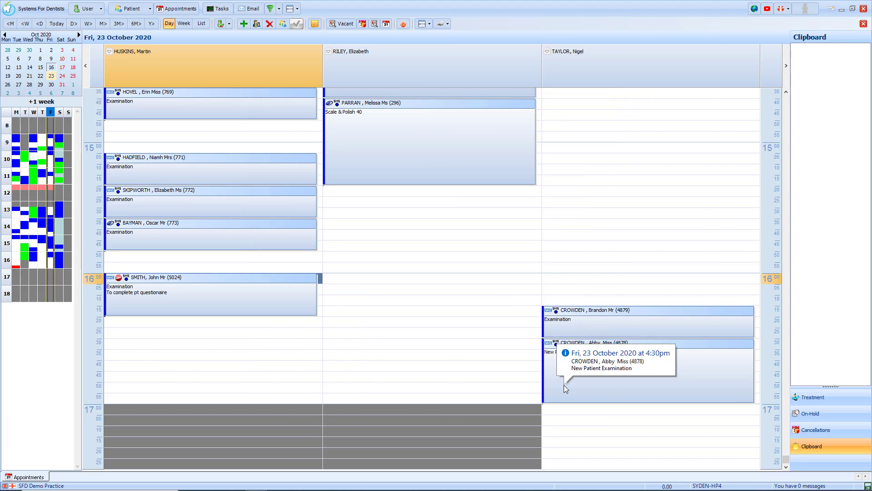
Select the new 16:00 appointment, and view the booking options for the vacant 16:25 slot in the same book.
click(261, 280)
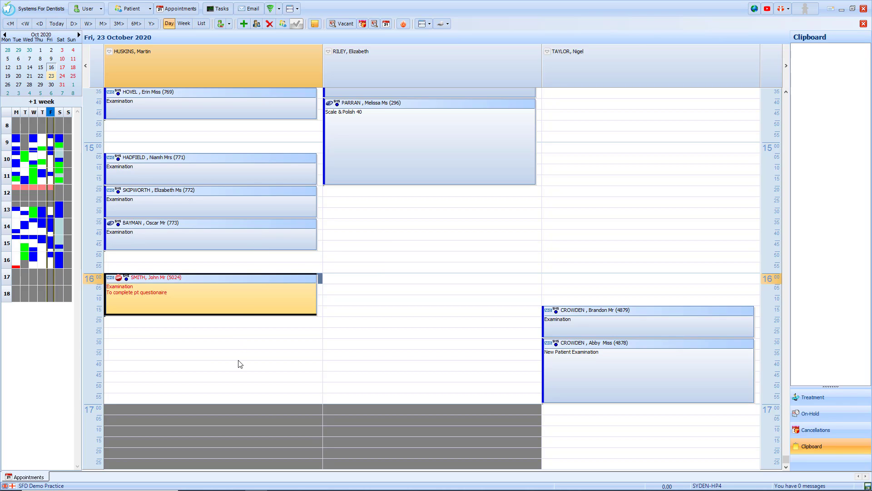
click(208, 333)
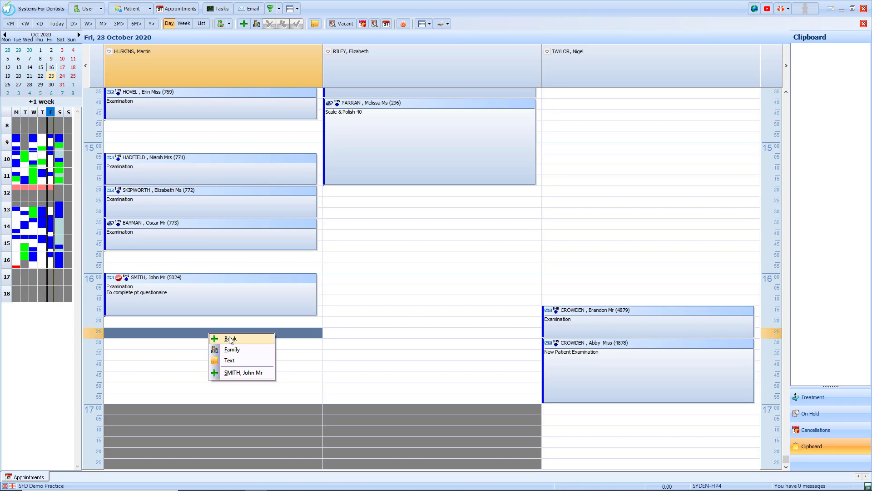
click(203, 329)
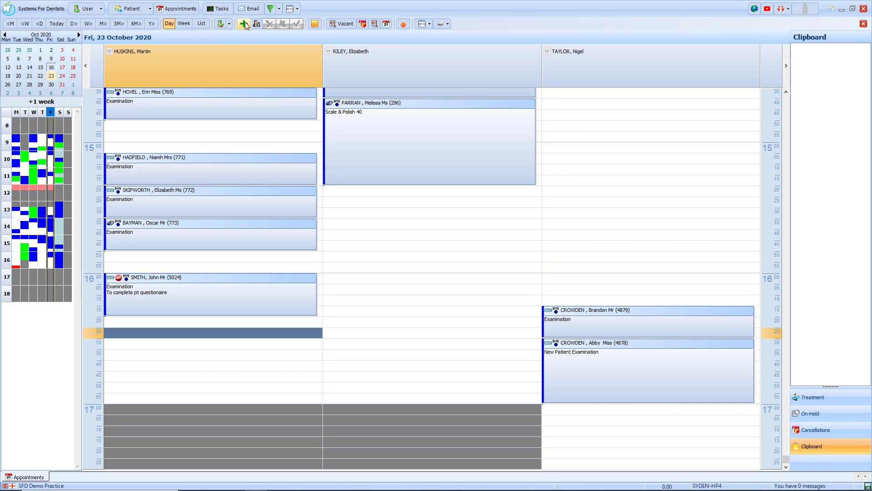
Open the same patient's record from the recent patients and send the patient to the appointment clipboard.
click(150, 9)
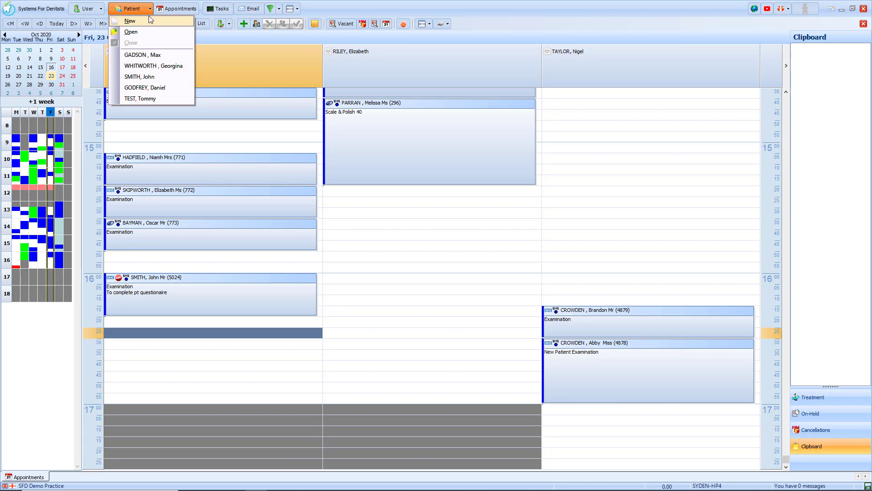
click(147, 76)
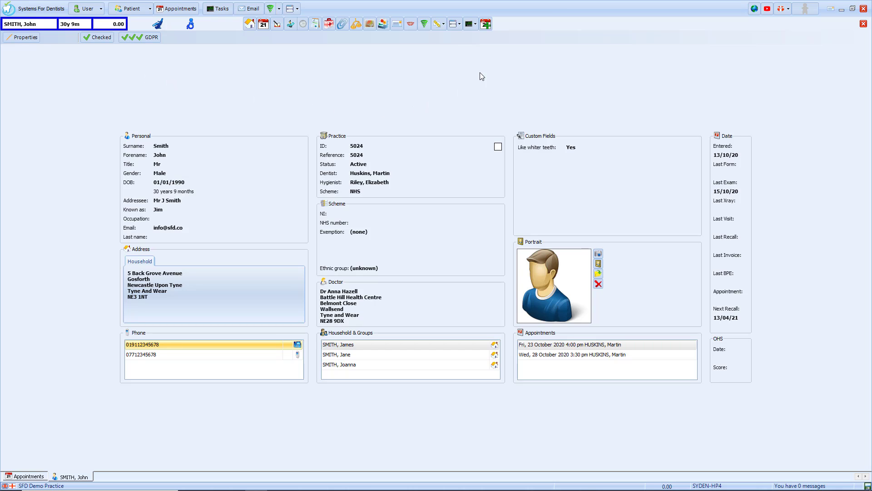
click(487, 29)
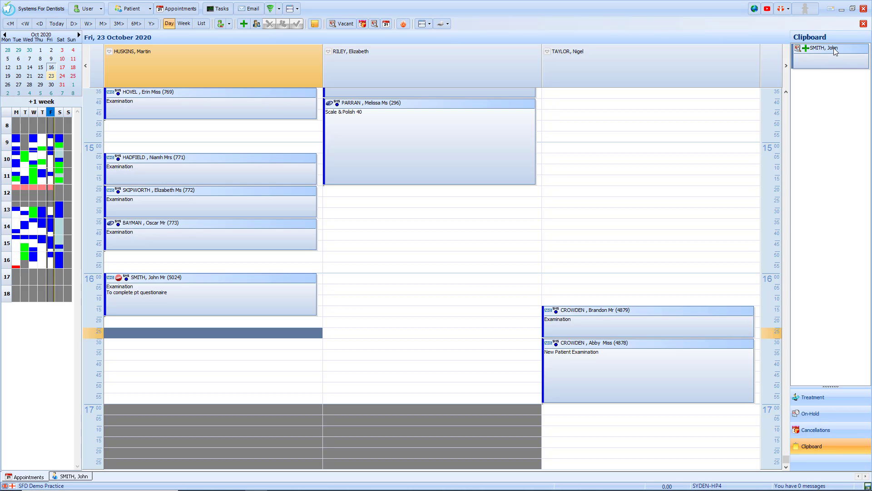
Book the clipboard patient into the first book at 16:30 on Friday 23 October with the reason Examination, and select the new appointment.
drag(833, 48, 608, 220)
drag(193, 345, 193, 345)
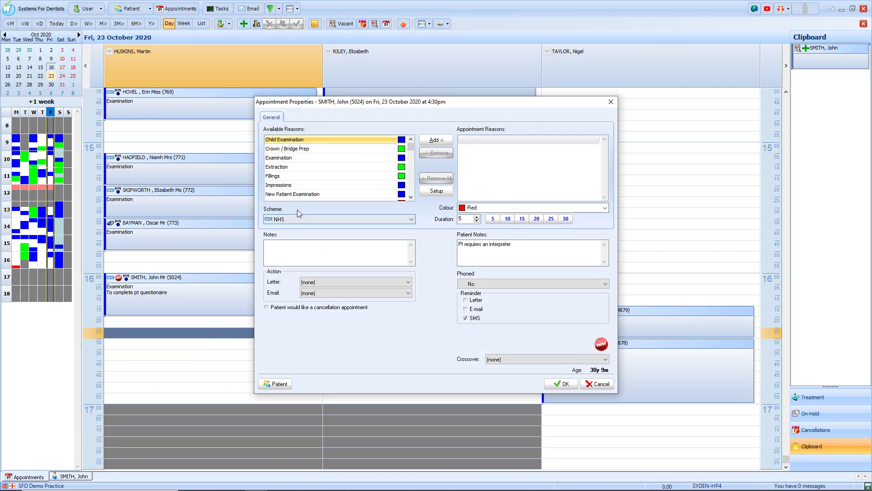
click(302, 158)
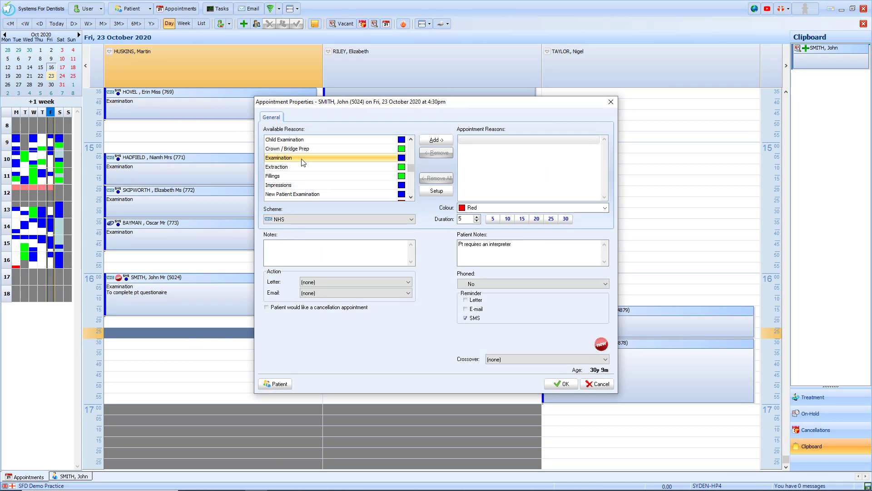
click(426, 140)
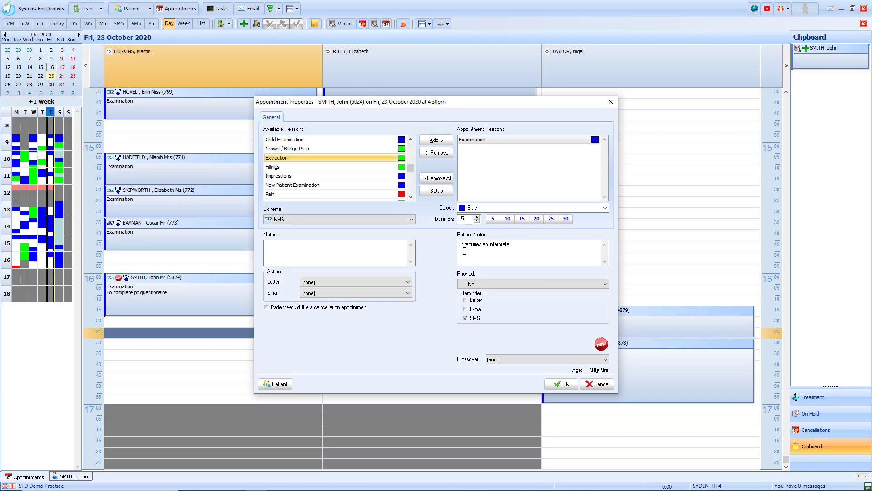
drag(459, 246, 523, 249)
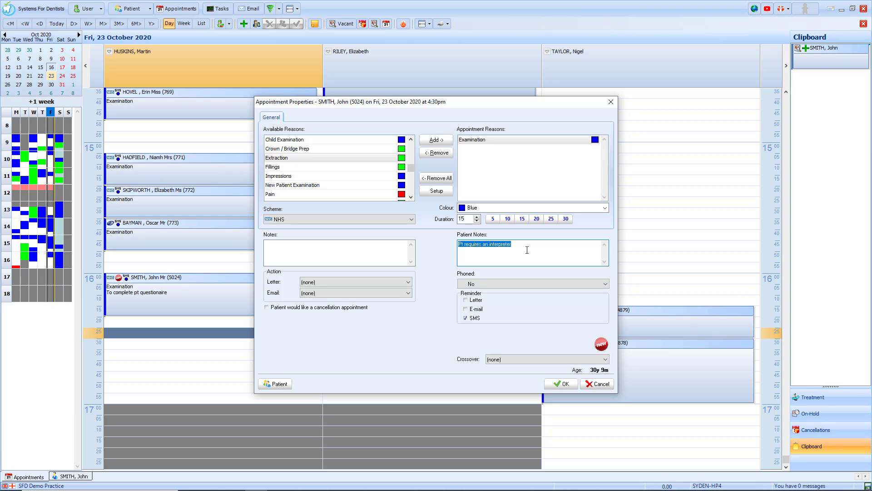
click(561, 384)
click(300, 345)
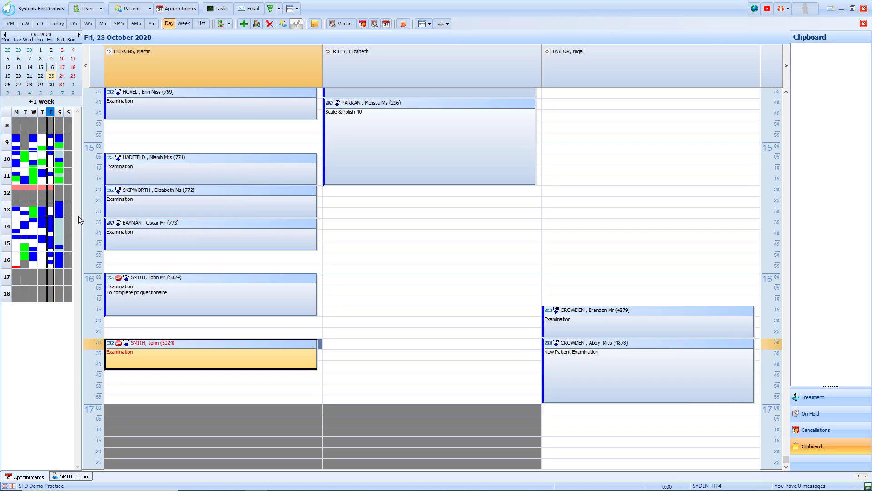
Start a family booking in the first book at 16:00 on Thursday 22 October.
click(42, 248)
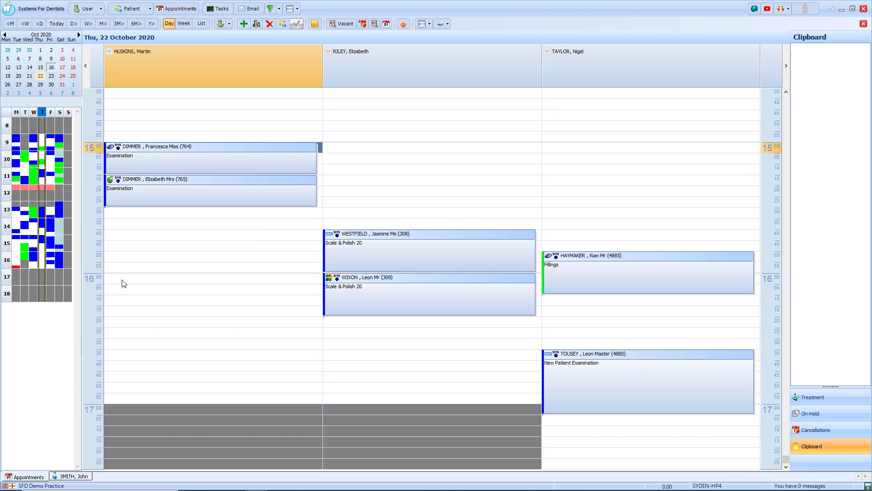
click(122, 280)
right_click(125, 279)
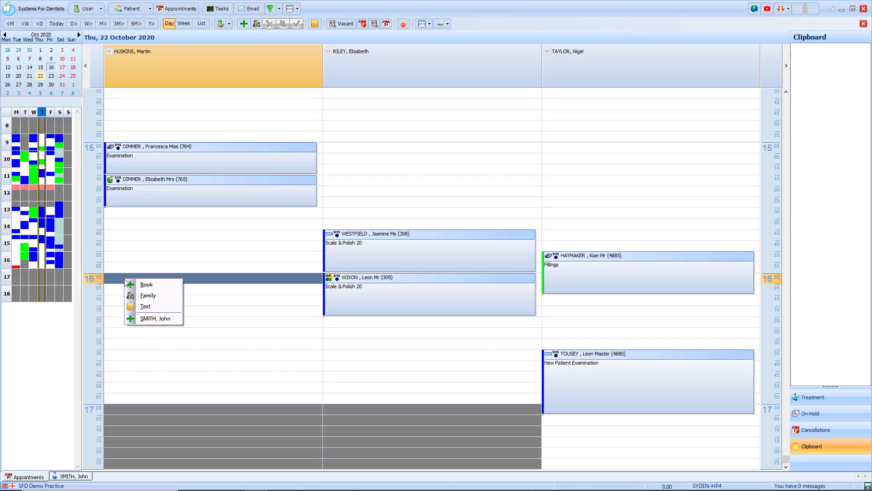
click(154, 296)
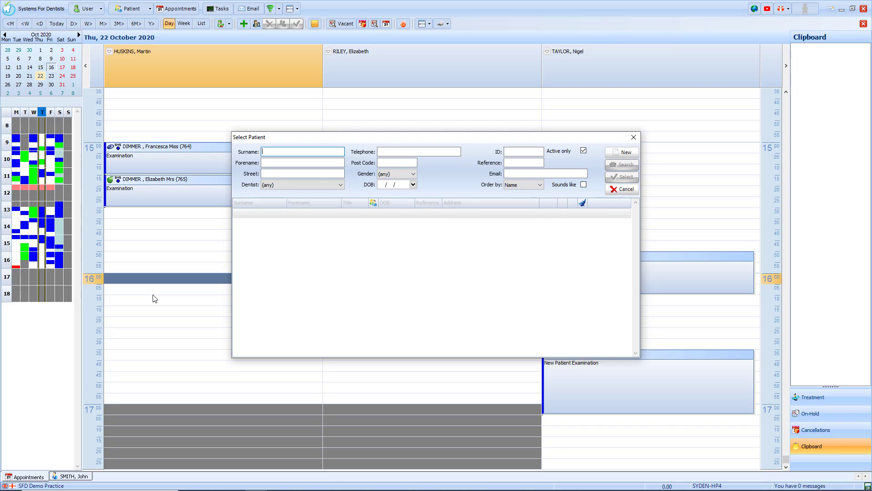
Search for the family's adult male patient by partial surname and forename, and select him for the family booking.
text(Sm)
key(Tab)
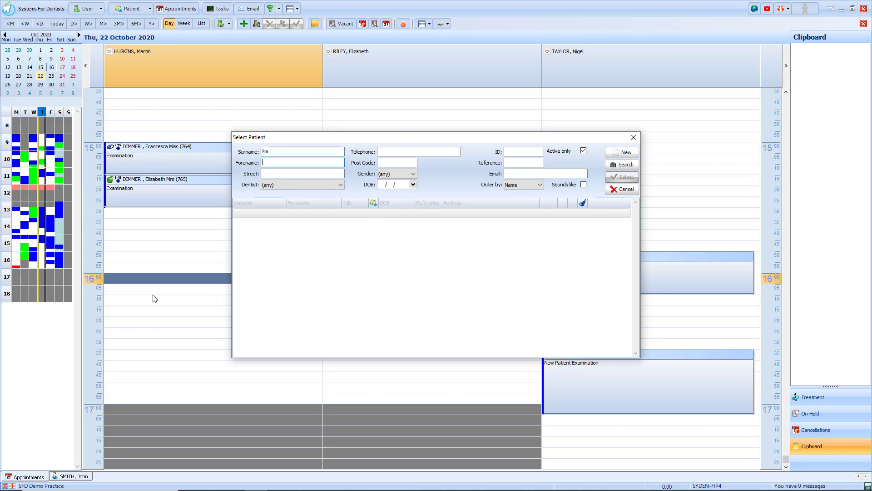
text(Jo)
click(637, 167)
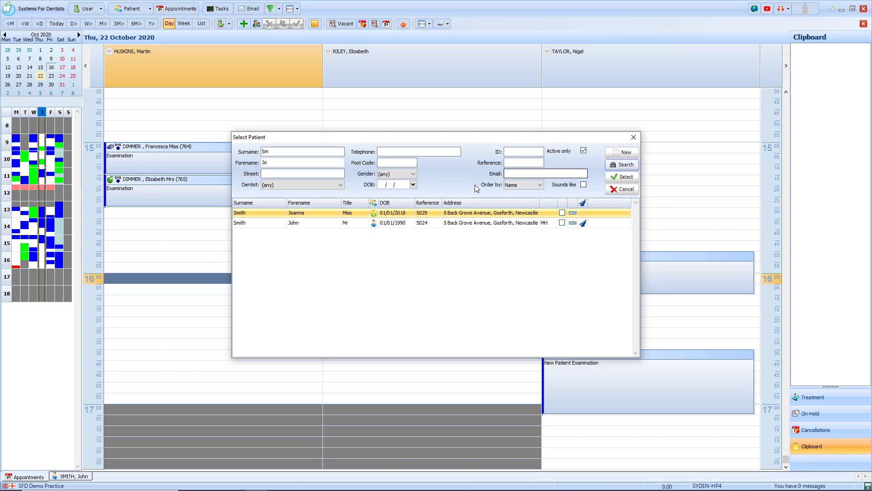
click(307, 224)
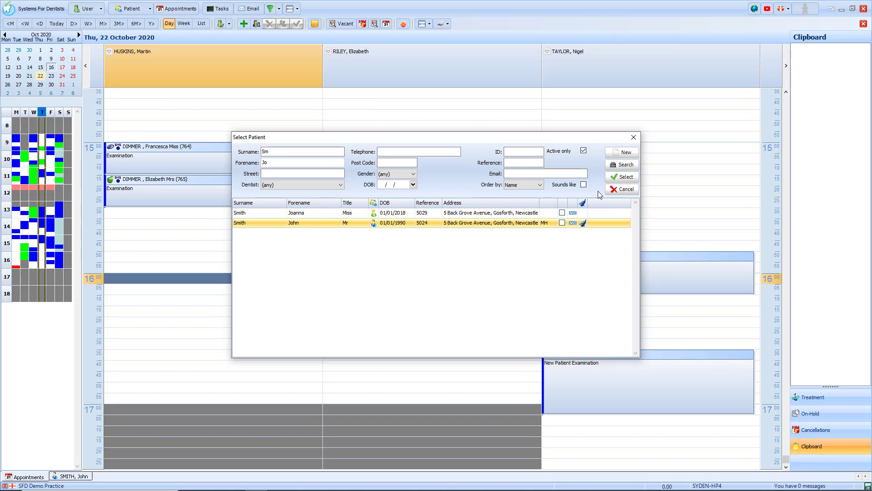
click(616, 177)
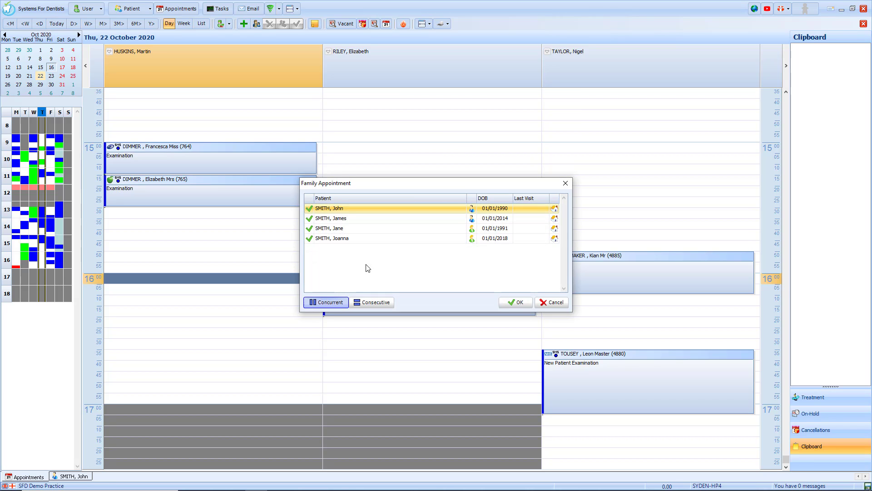
Exclude the fourth family member from the concurrent booking, and book the first family member with the reason Examination.
click(310, 240)
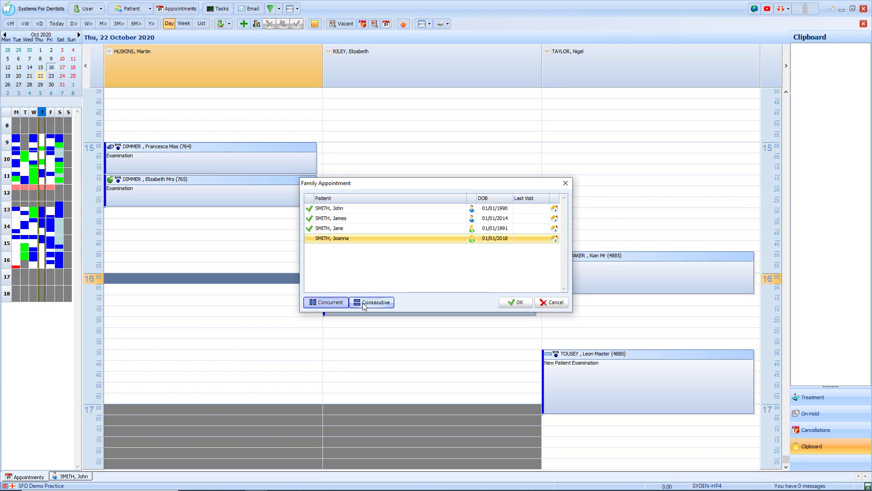
click(515, 303)
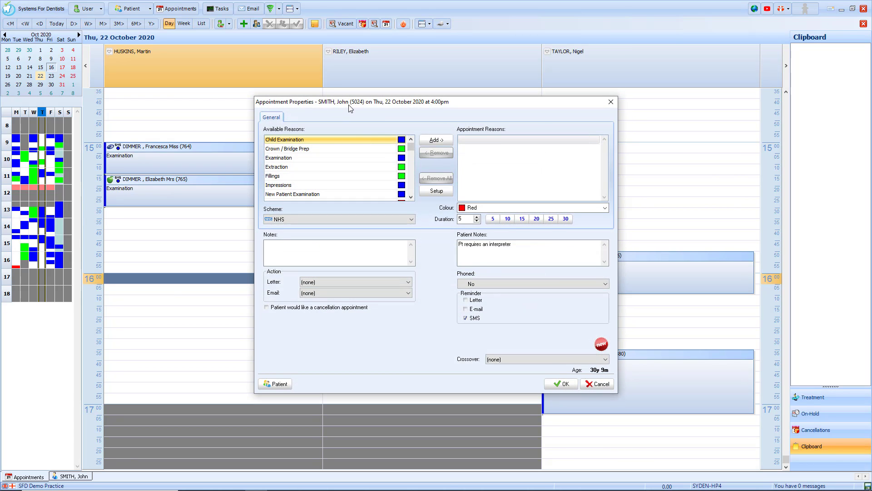
click(311, 158)
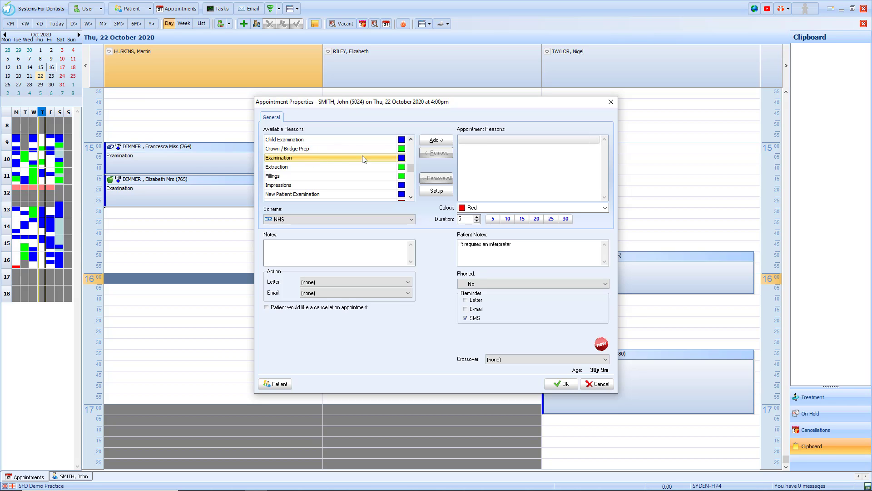
click(436, 140)
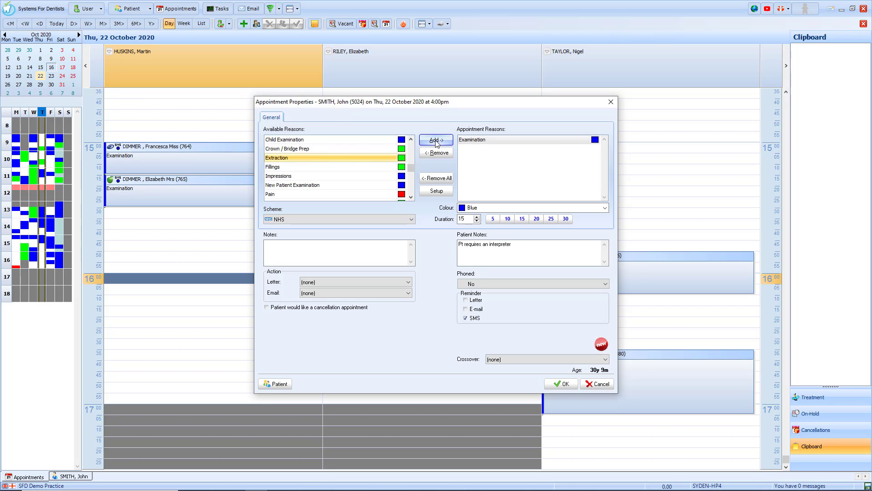
click(552, 383)
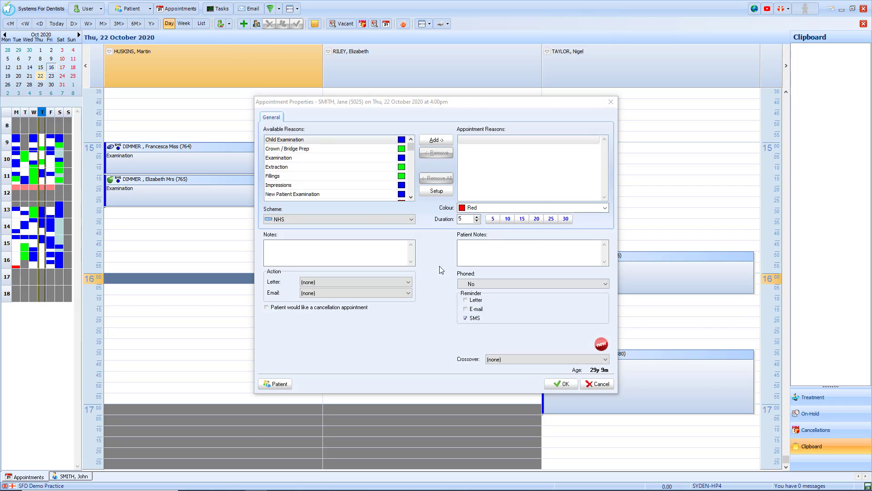
Book the two remaining family members at 4:00pm, each with the reason Examination.
click(298, 162)
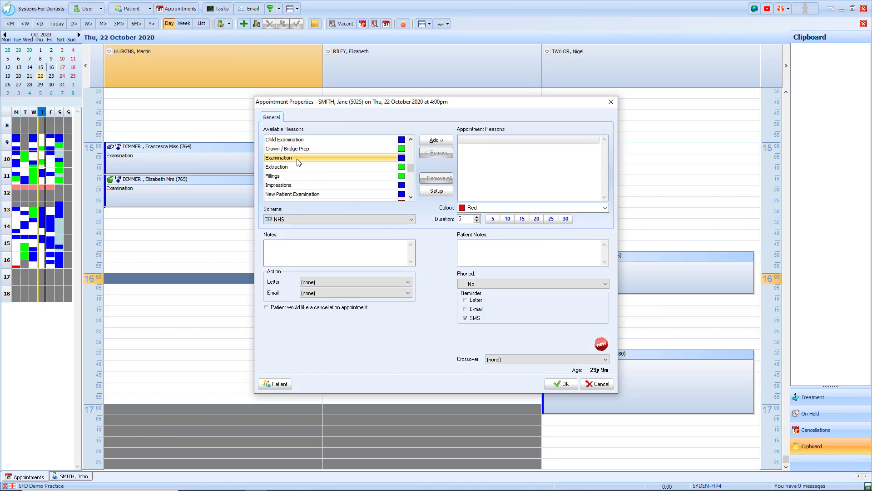
click(435, 140)
click(554, 384)
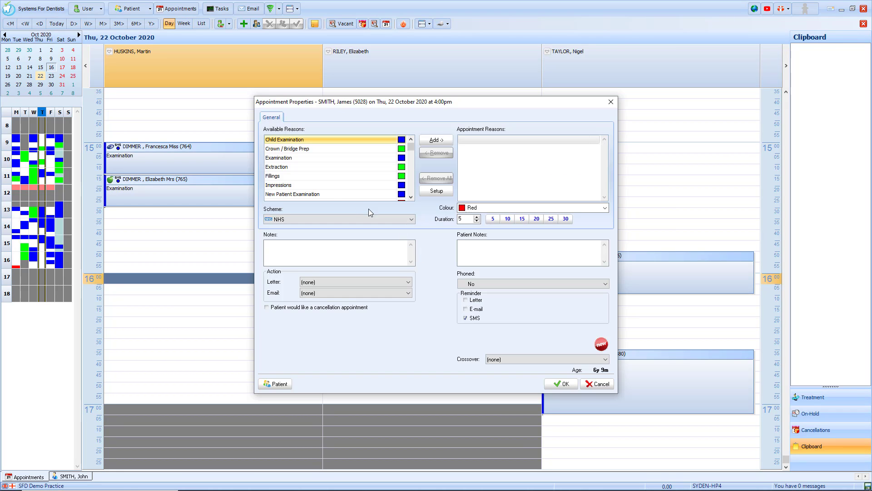
click(283, 158)
click(436, 140)
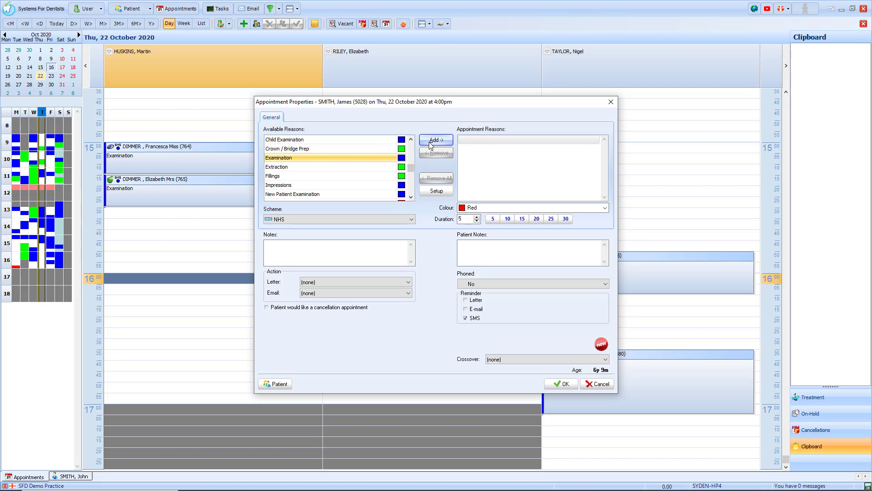
click(555, 383)
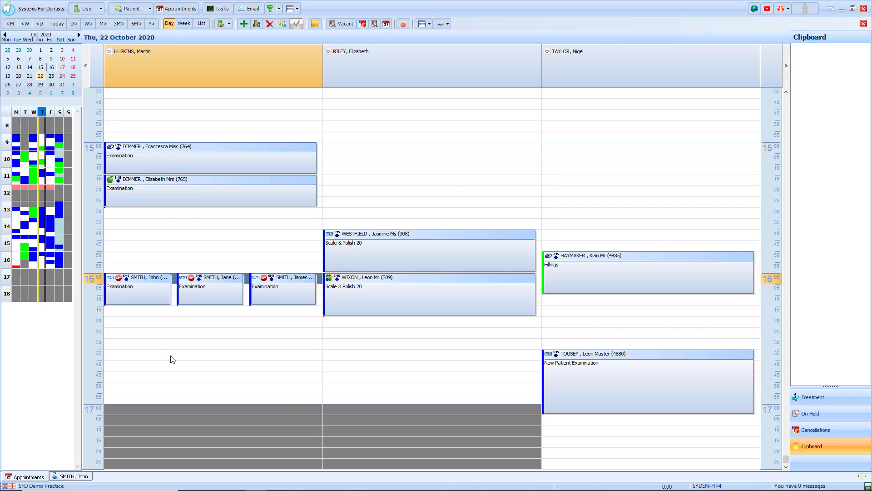
Select the vacant 16:25 slot in the first book, and start a vacant appointment search limited to times before 11:00am.
click(190, 330)
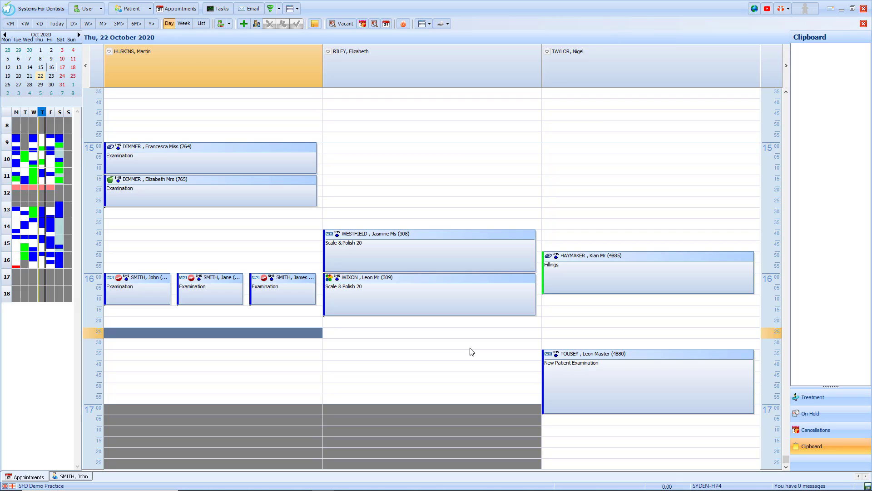
click(347, 28)
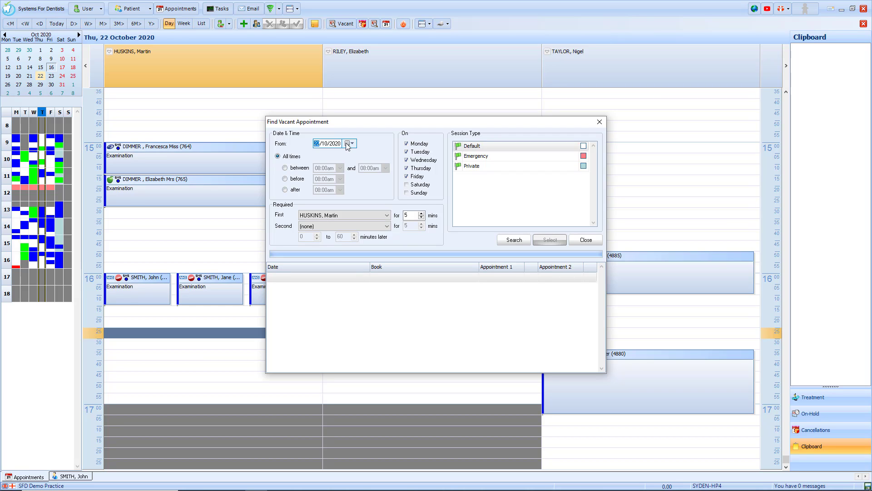
click(285, 179)
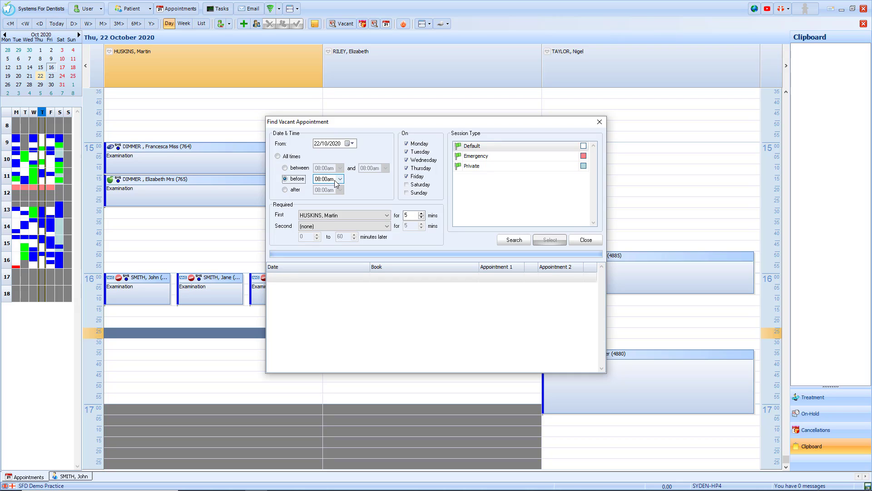
click(340, 179)
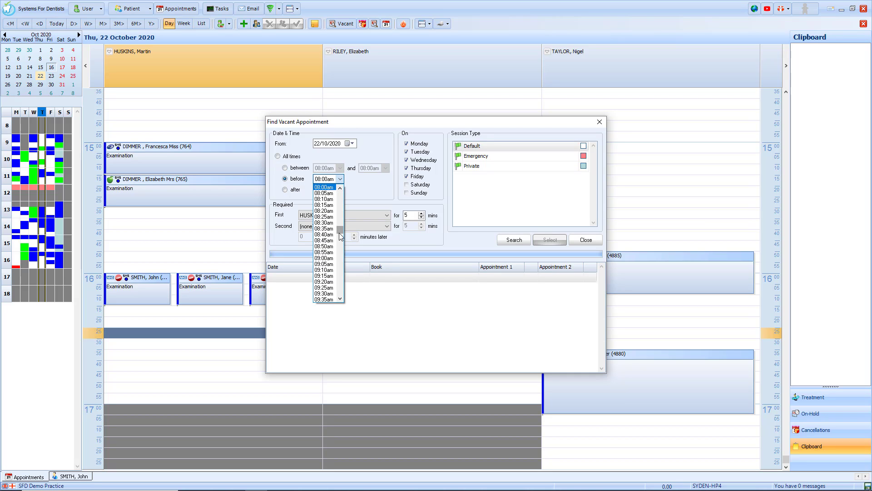
drag(340, 237, 340, 243)
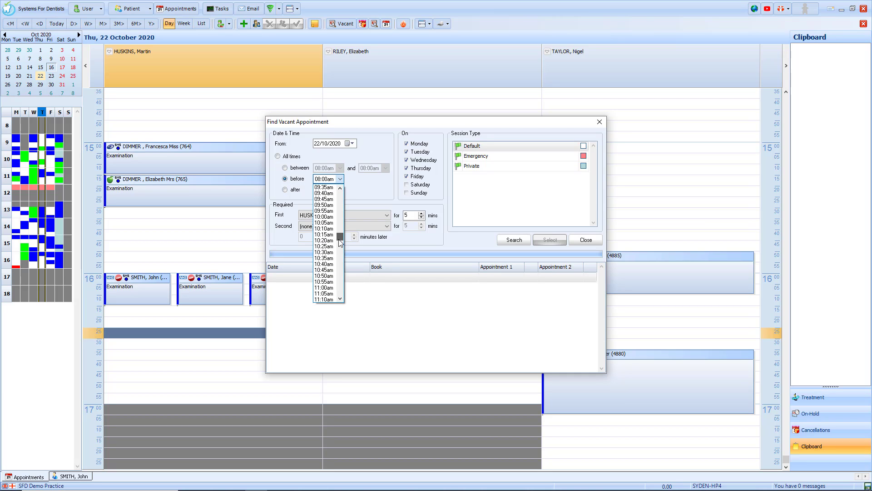
click(331, 287)
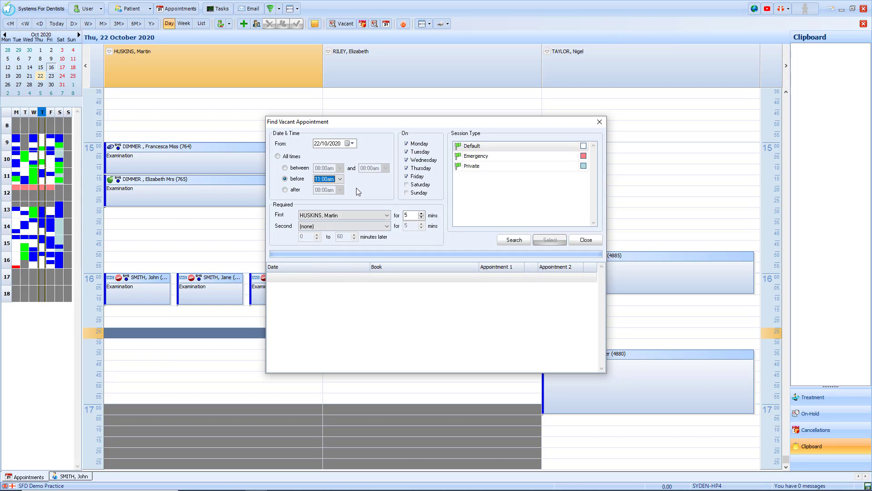
Restrict the vacancy search to Mondays and Wednesdays, and exclude the Private session type.
click(407, 152)
click(407, 168)
click(407, 176)
click(460, 166)
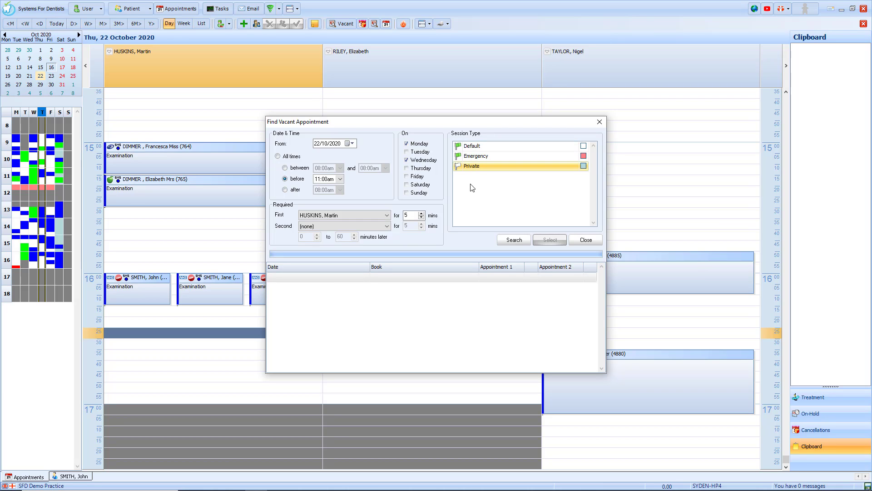
Require 15 minutes with the first dentist and a second appointment of 10 minutes with any hygienist, and run the vacancy search.
click(421, 213)
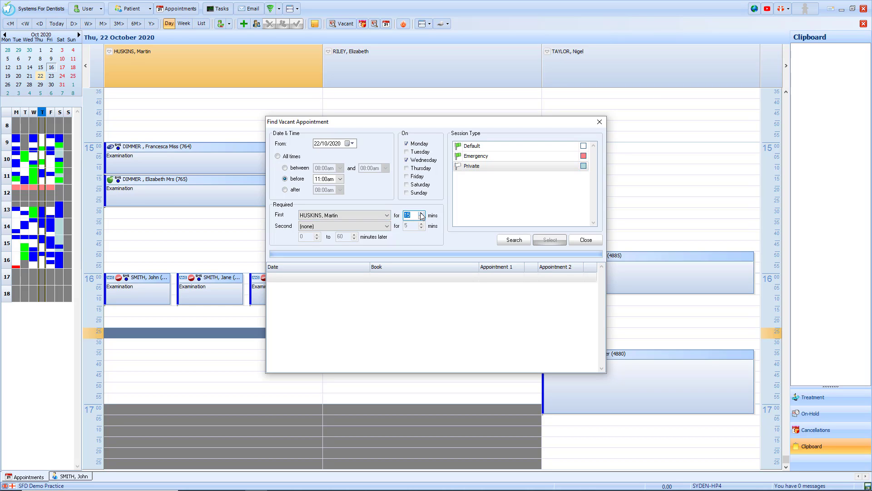
click(388, 226)
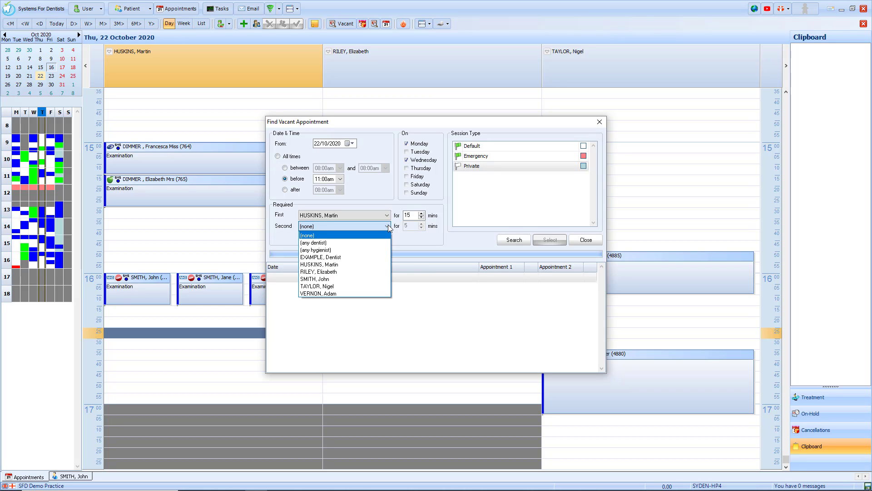
click(352, 250)
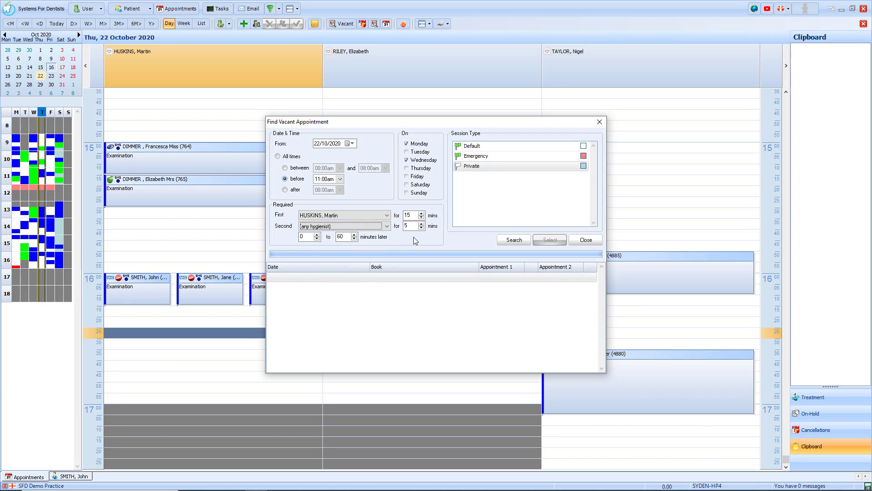
click(422, 223)
click(518, 240)
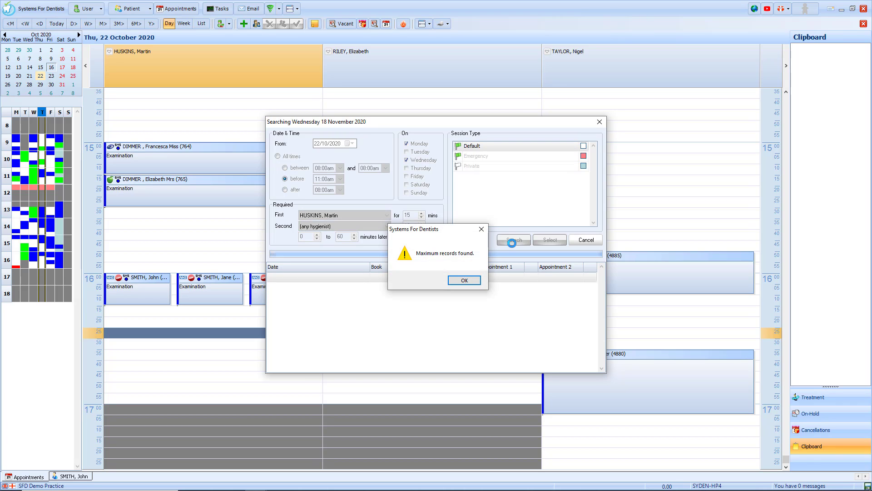
click(464, 281)
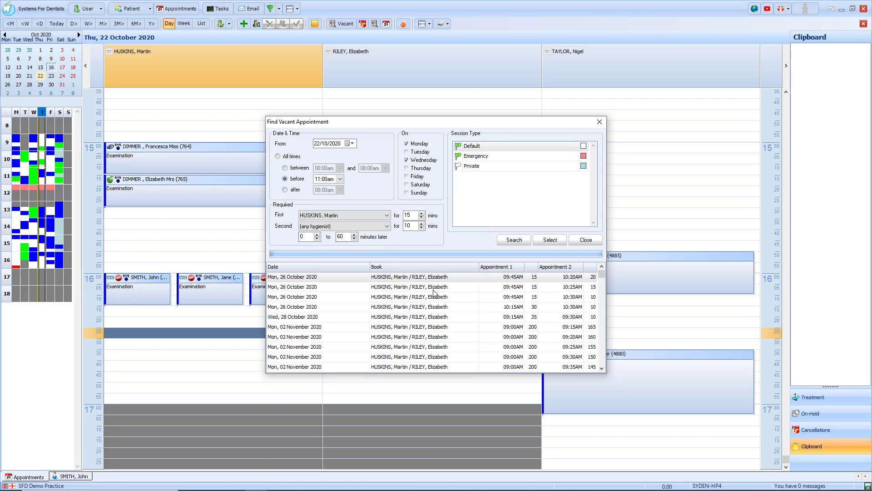
Choose the Monday 26 October vacancies at 09:45 and 10:20, and find and select the same adult male patient for them.
click(422, 279)
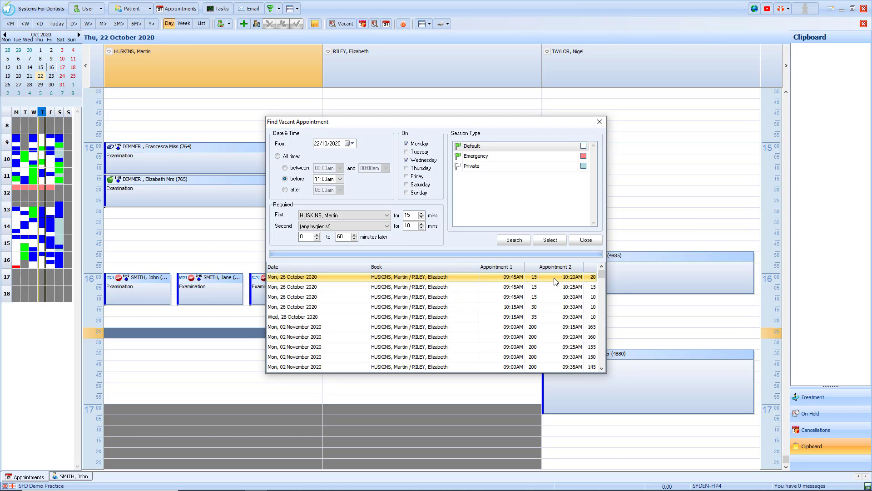
click(548, 241)
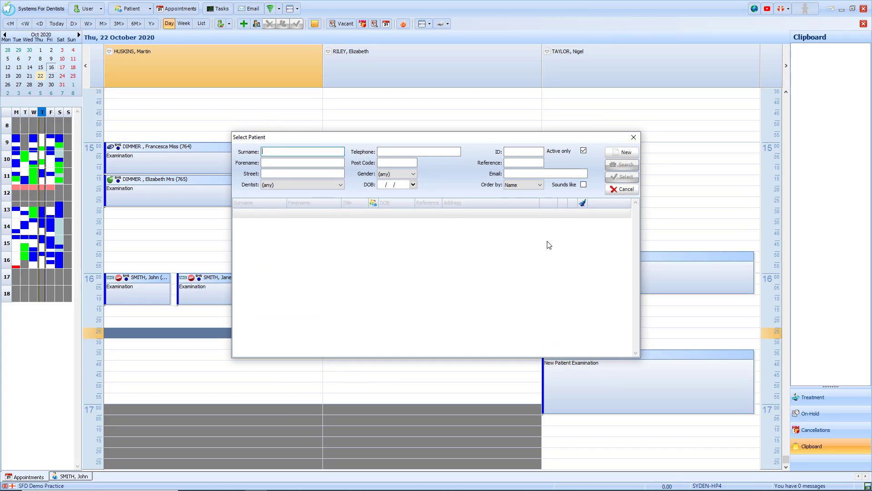
text(Smi)
key(Tab)
text(Jo)
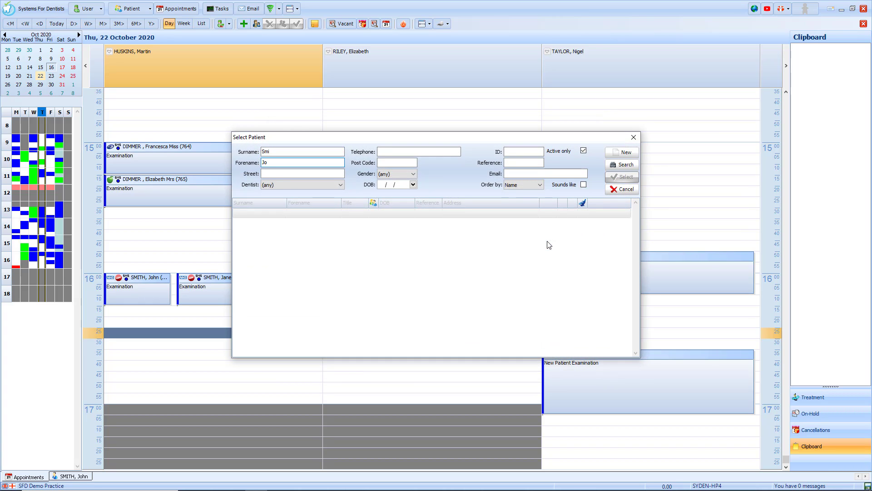
click(621, 165)
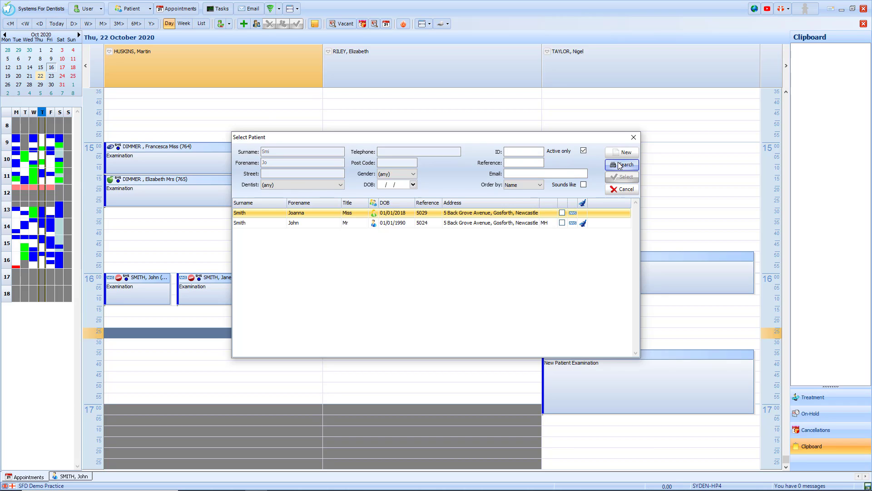
click(330, 224)
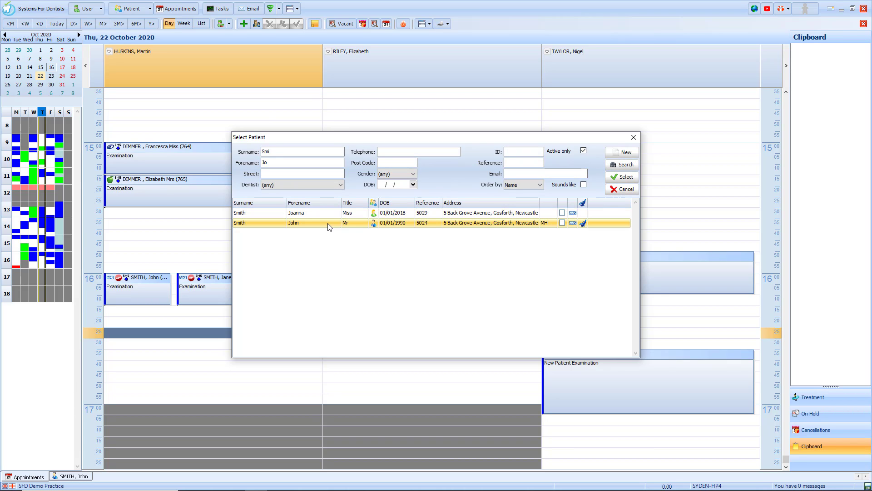
click(623, 178)
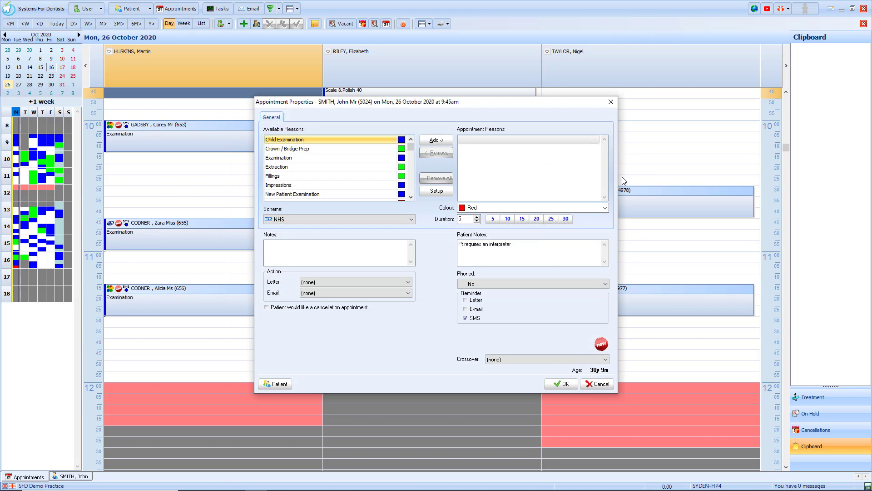
Add the Examination reason to the 9:45am appointment with the first dentist and book it.
click(280, 159)
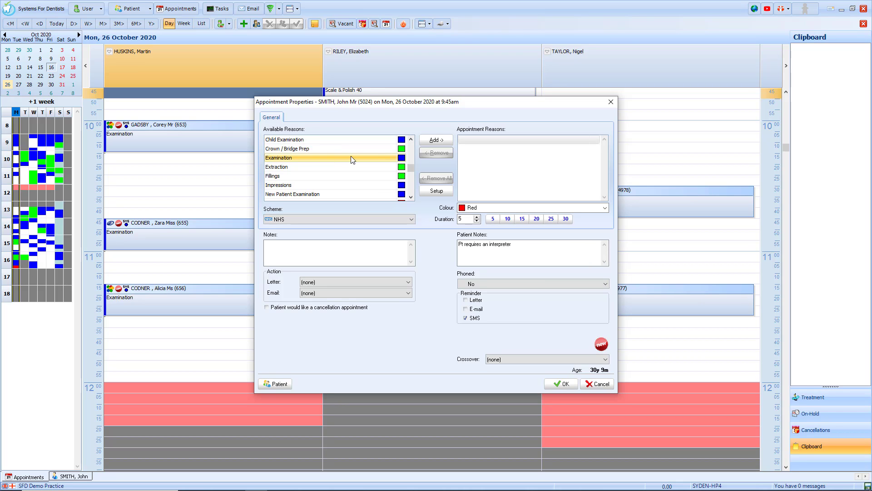
click(443, 141)
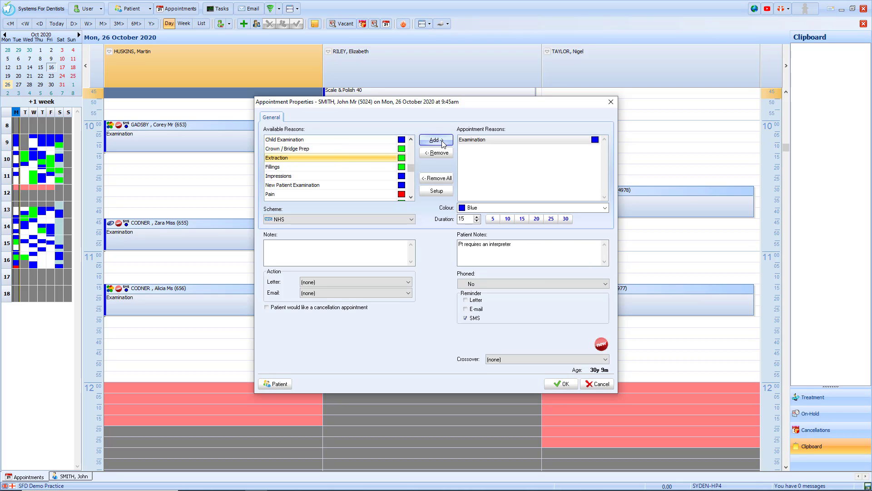
click(553, 384)
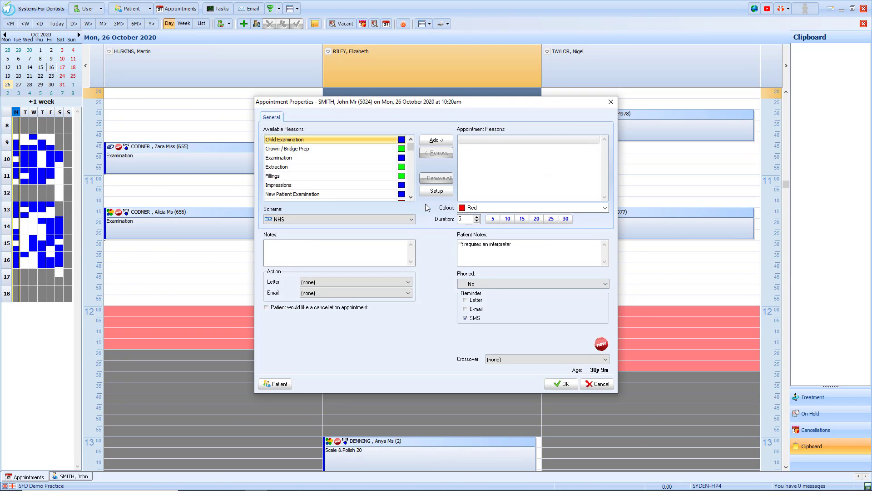
Book the 10:20am hygienist appointment with the reason Scale & Polish 20, and select the same patient's 9:45am examination in the diary.
drag(411, 148, 410, 154)
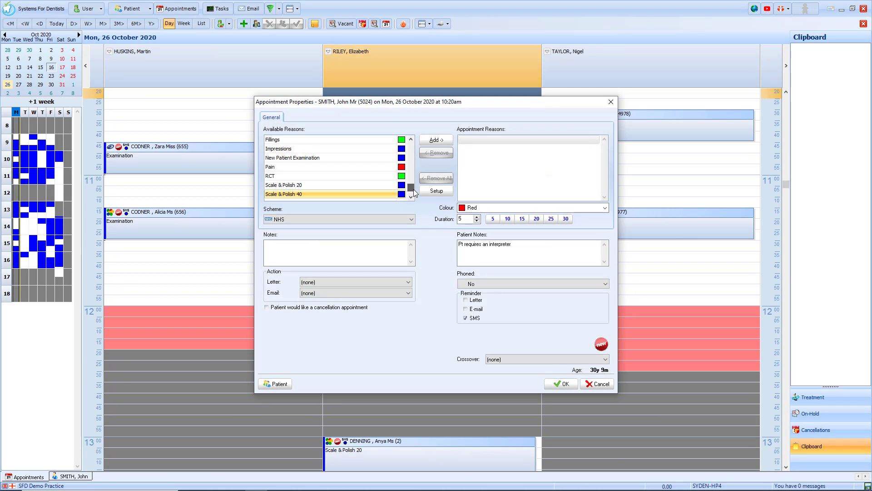
drag(414, 189, 347, 191)
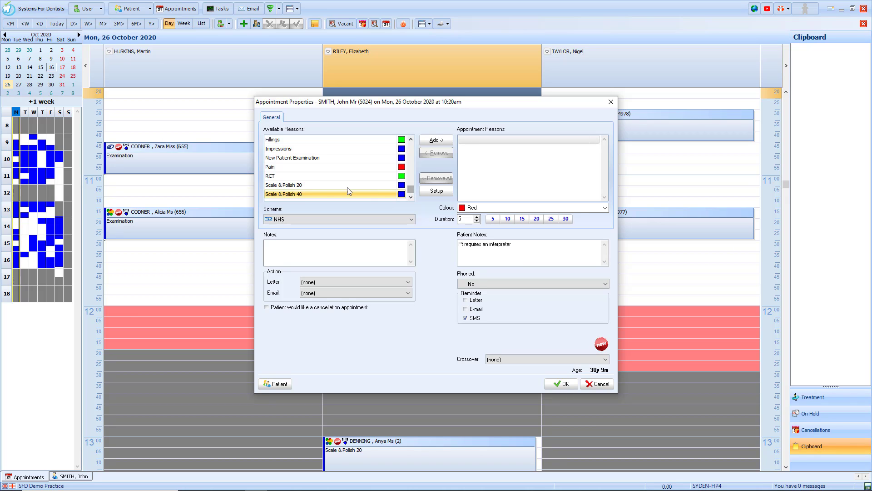
click(323, 186)
click(429, 140)
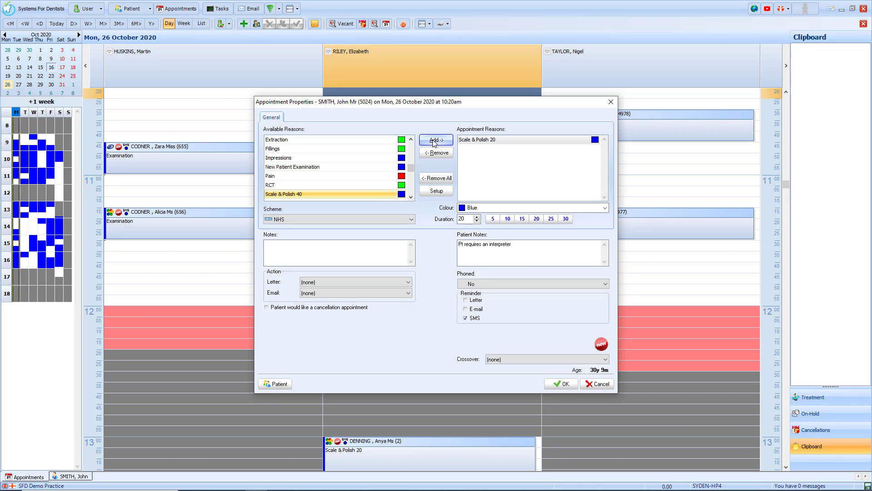
click(550, 383)
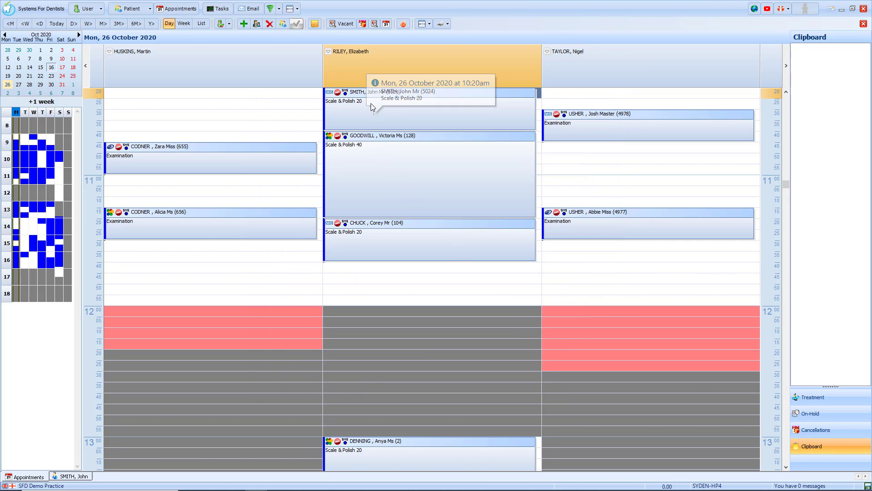
scroll(281, 124, up, 4)
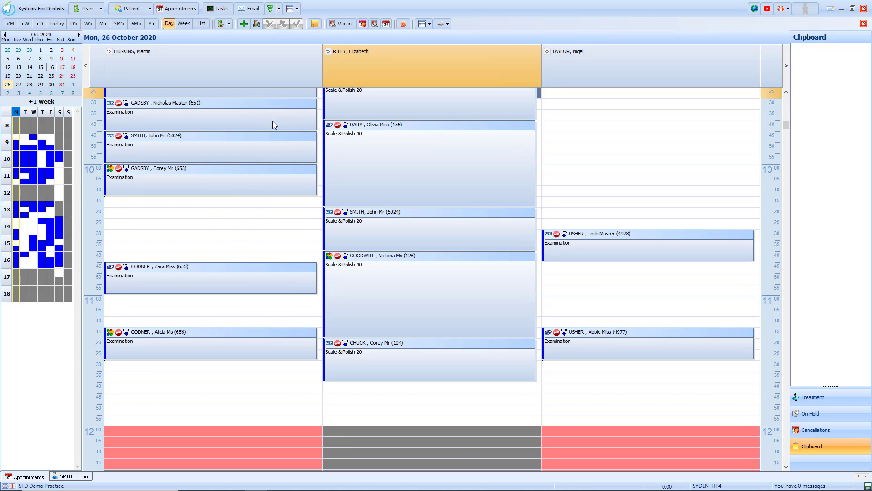
click(234, 139)
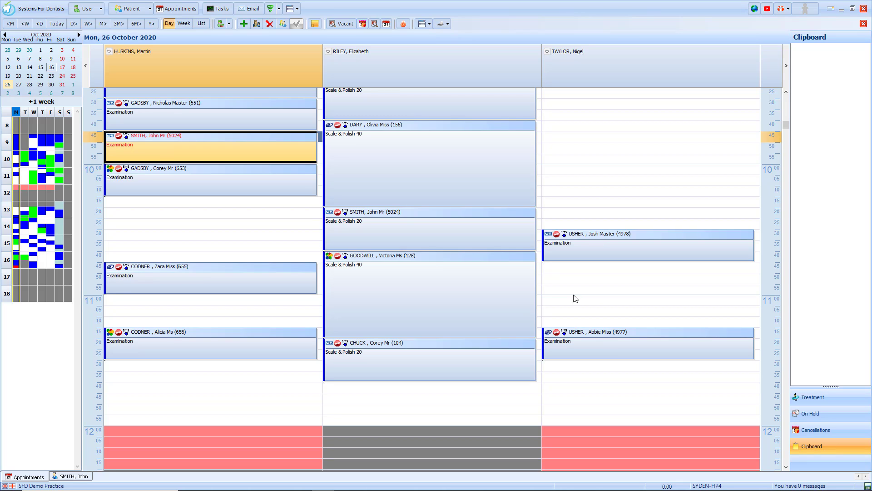
Move the 10:45 examination from the first book to 11:30 in the third book, and extend it to 30 minutes.
click(207, 267)
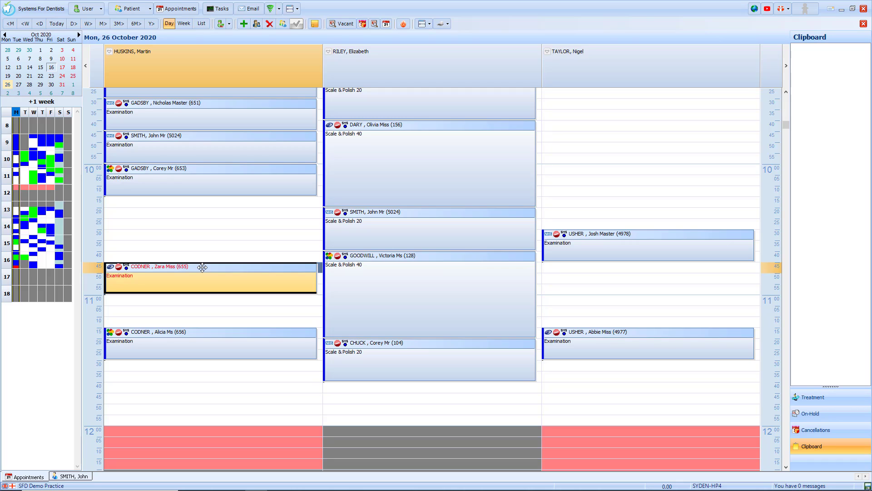
drag(202, 267, 661, 372)
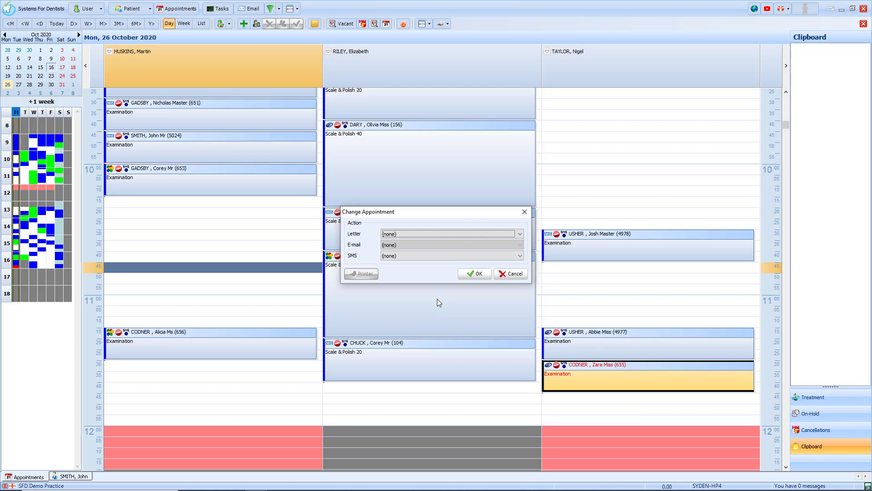
click(474, 274)
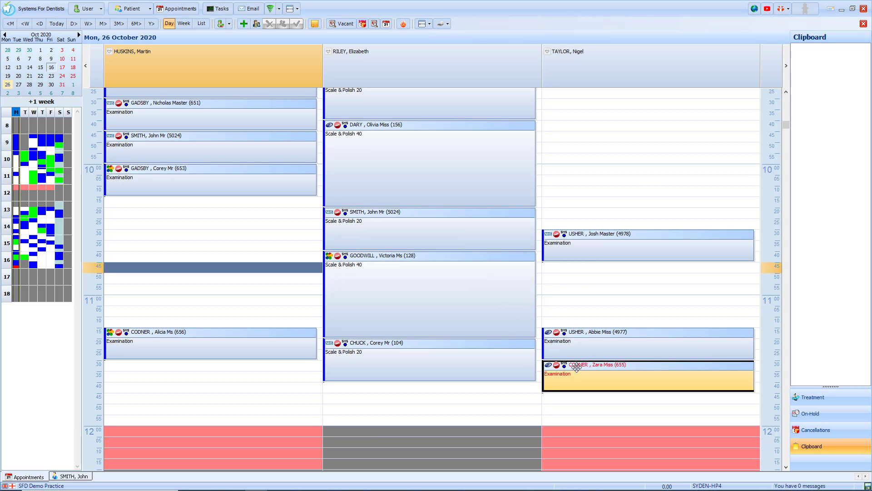
mouse_move(577, 367)
drag(597, 391, 593, 428)
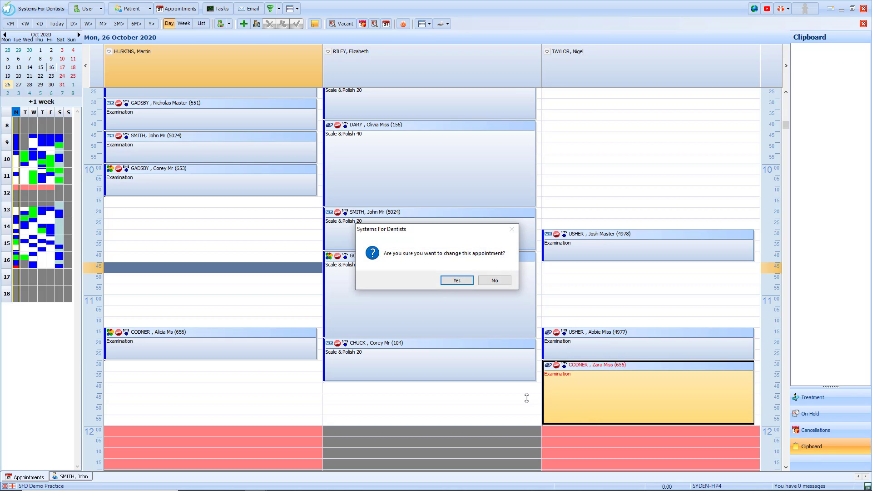
click(460, 281)
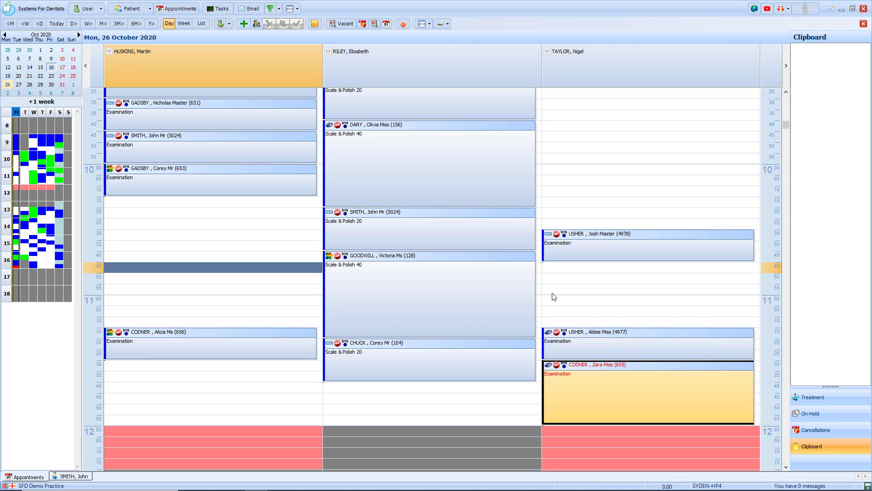
Put the 11:30 examination in the third book on hold.
right_click(572, 372)
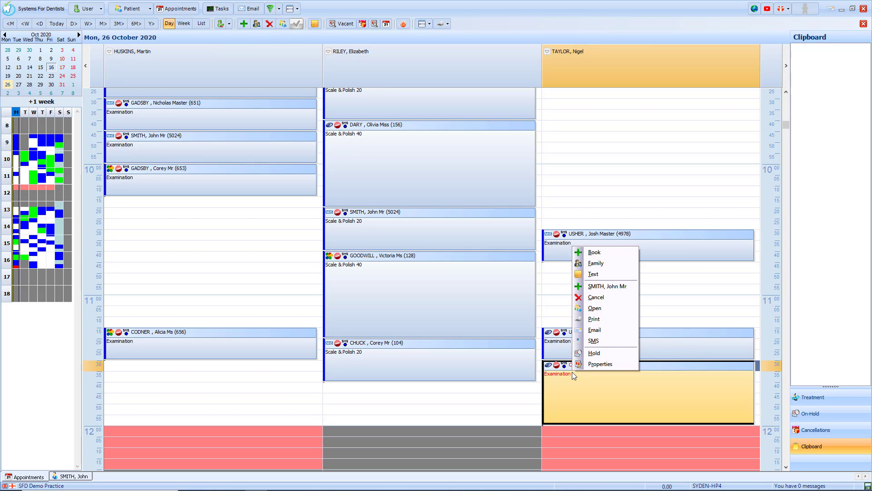
click(595, 353)
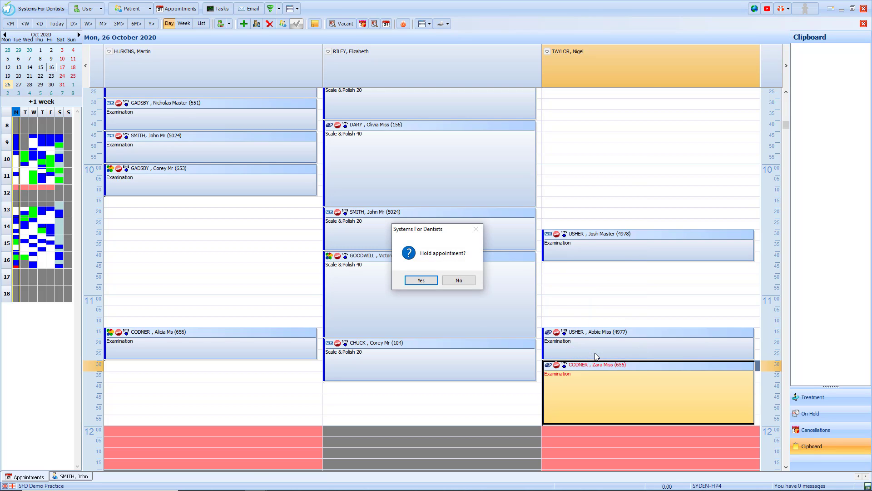
click(421, 280)
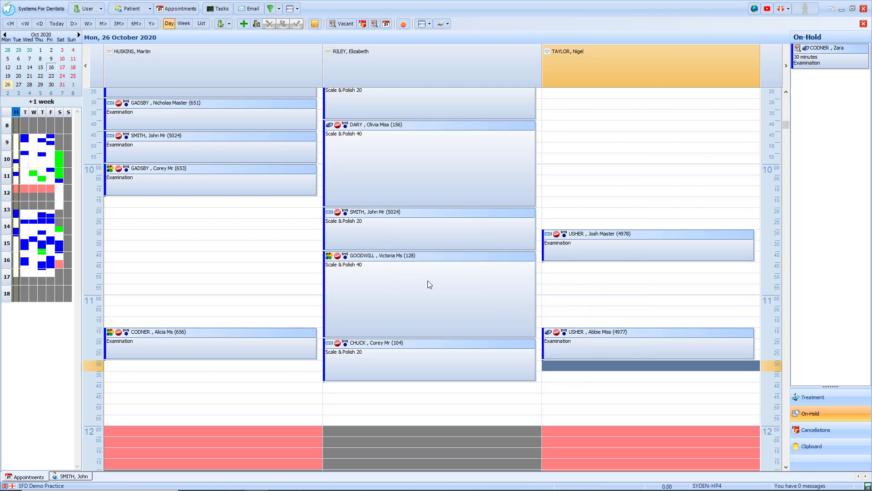
mouse_move(427, 280)
Rebook the on-hold examination in the third book on Friday 16 October at 11:50, accepting the different dentist.
click(51, 68)
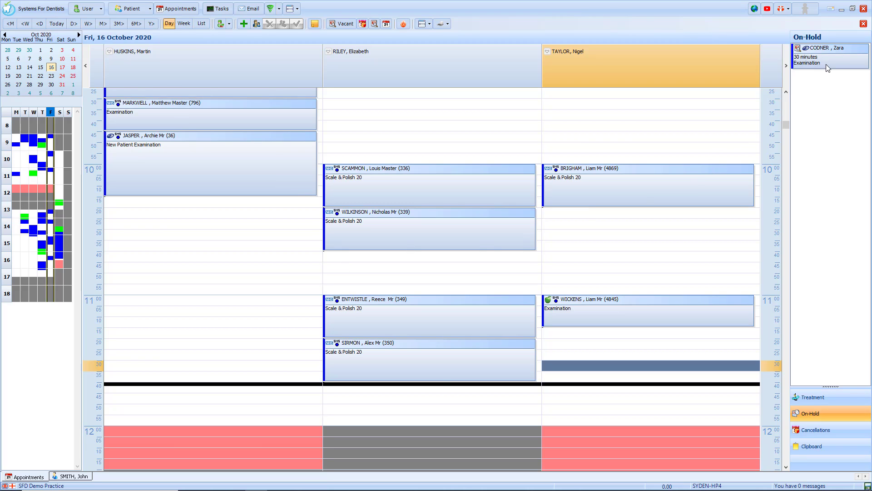
drag(832, 48, 606, 409)
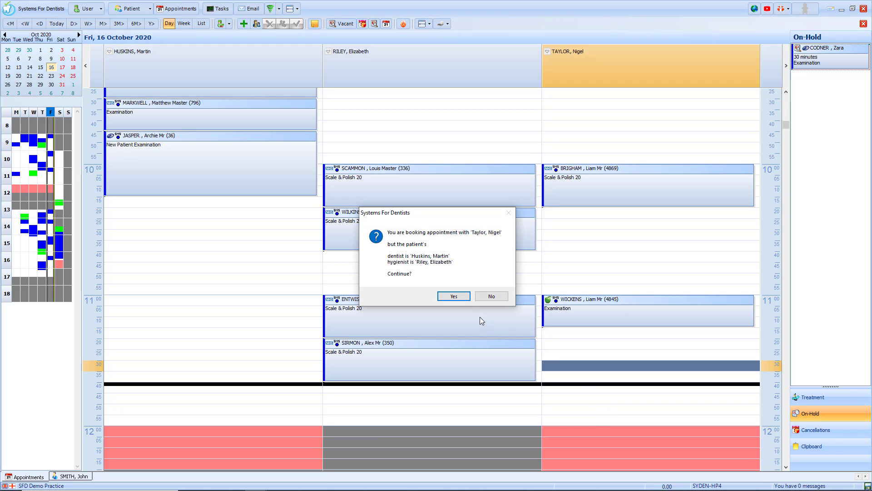
click(456, 297)
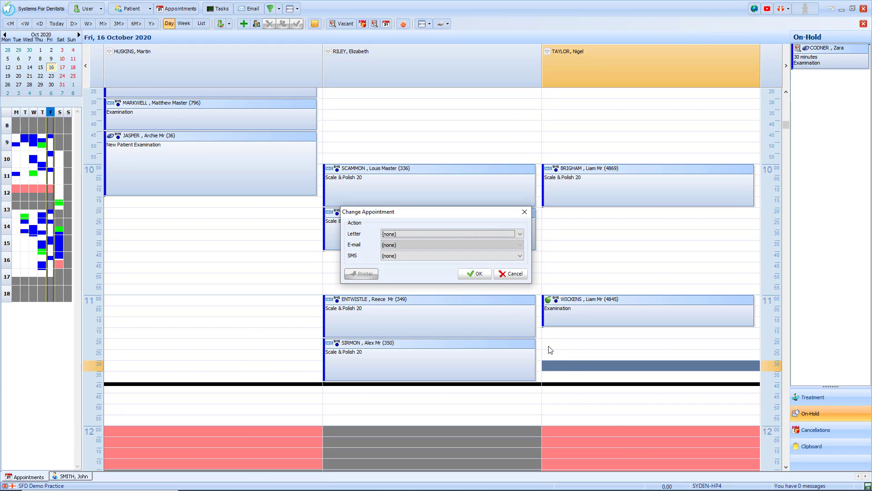
click(474, 274)
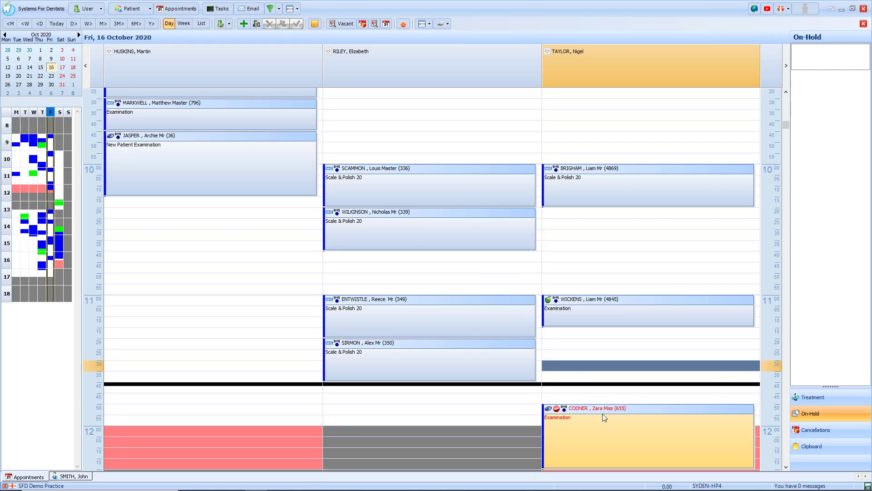
Mark the 11:50 examination in the third book as a late cancellation.
scroll(611, 399, down, 2)
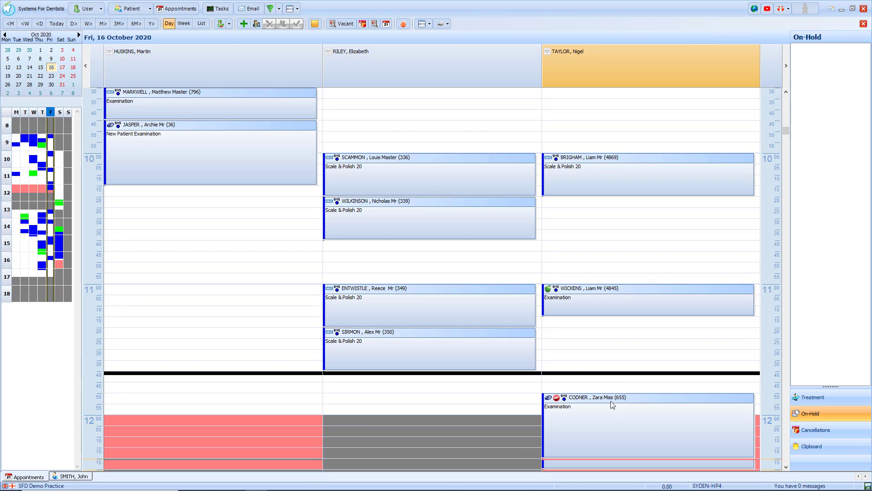
scroll(611, 403, down, 4)
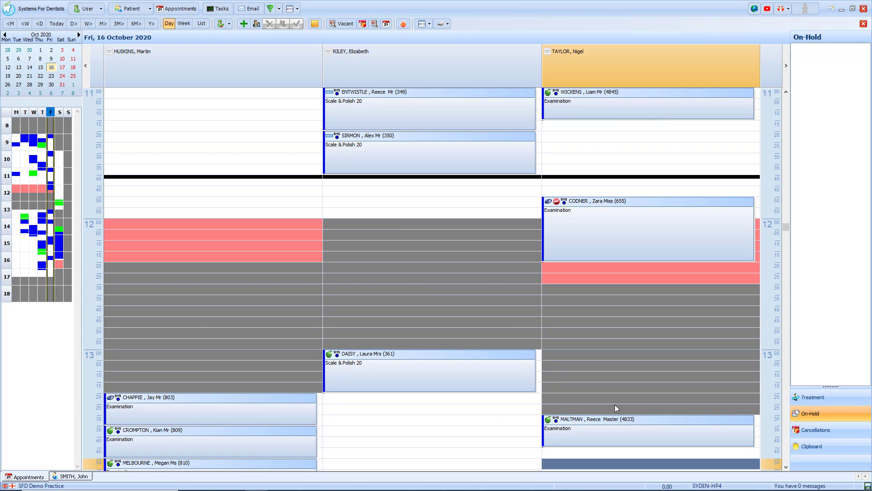
right_click(575, 205)
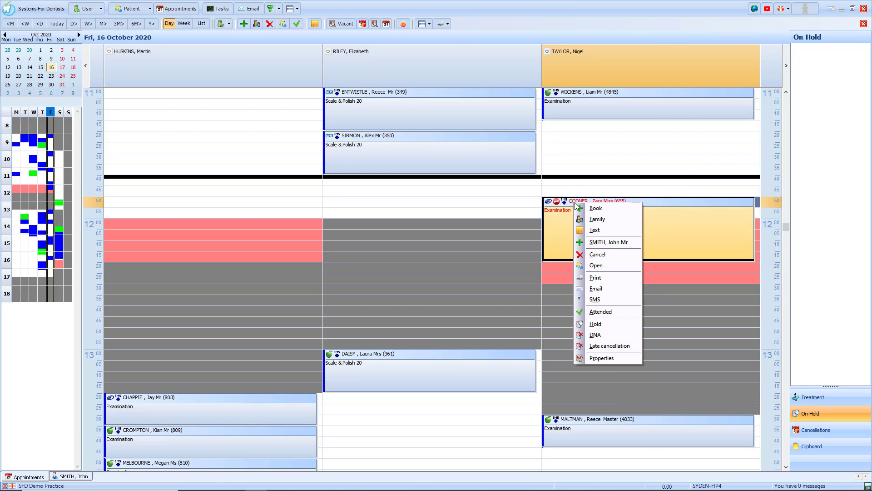
click(610, 346)
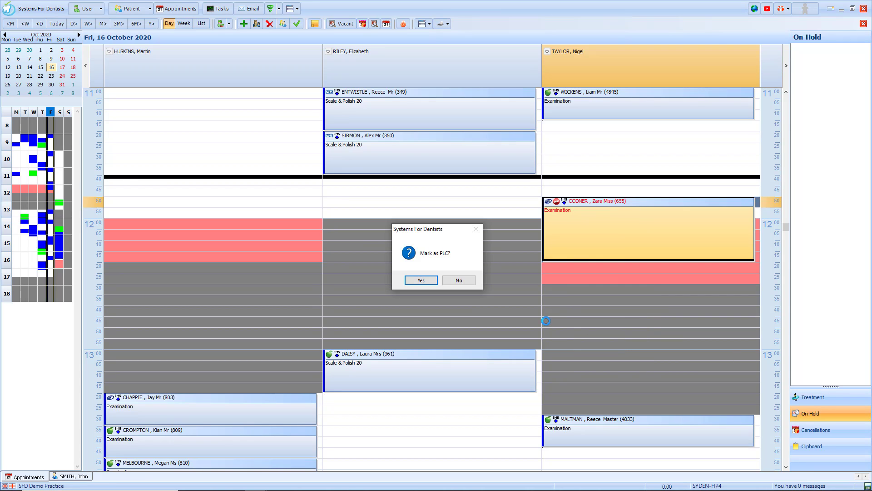
click(421, 281)
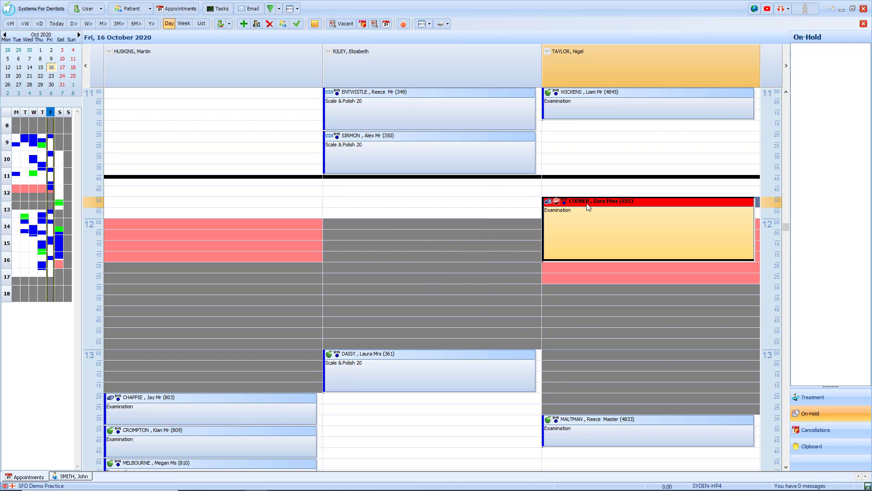
mouse_move(588, 207)
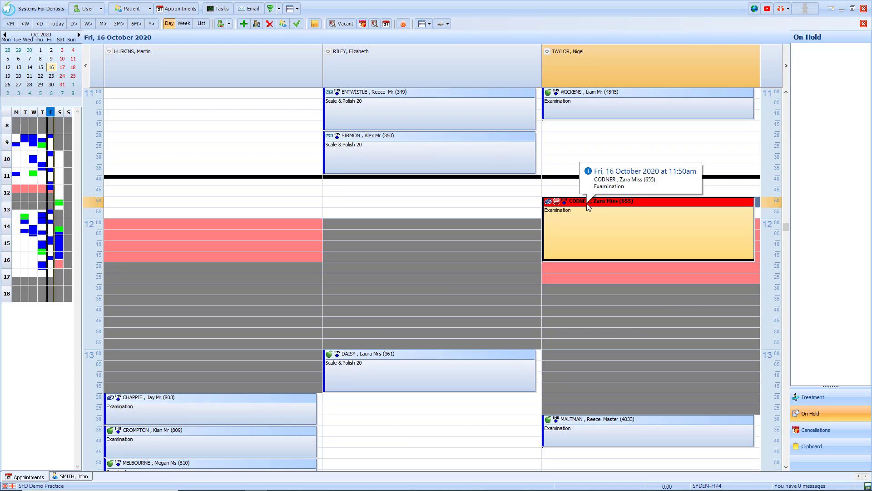
Cancel the 11:30 Fillings appointment in the first book on Monday 19 October with the reason Patient Cancelled.
click(9, 77)
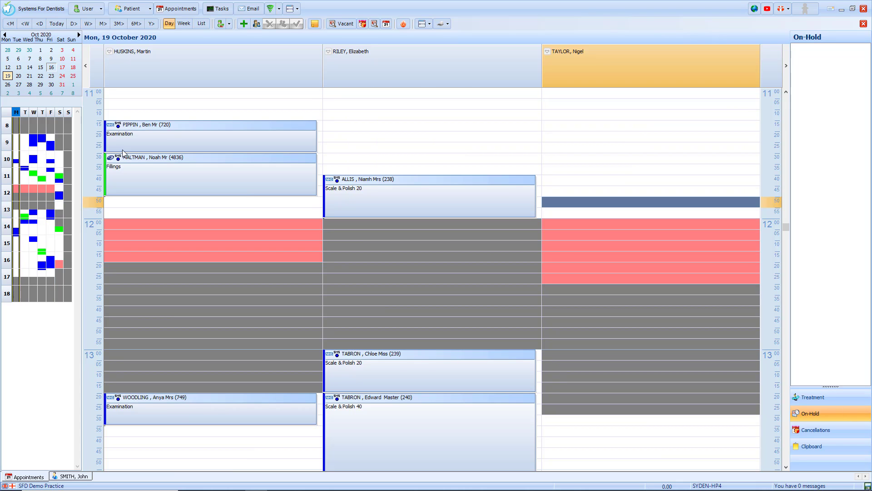
click(176, 162)
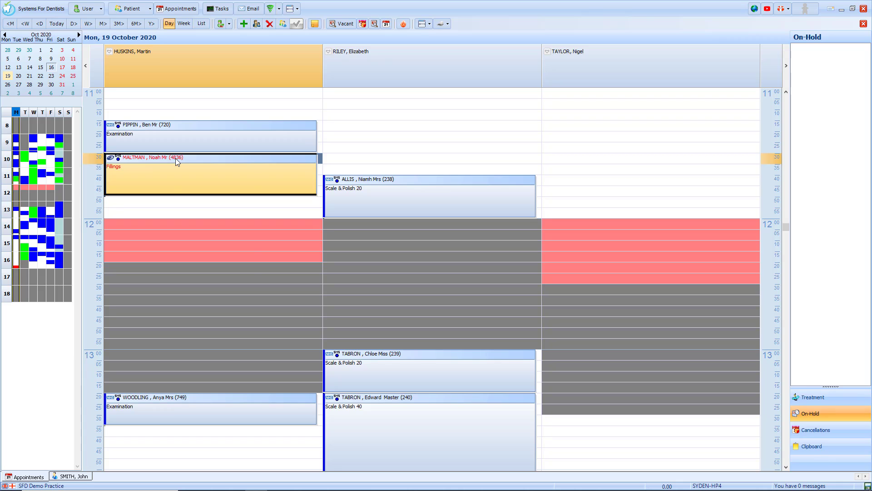
right_click(177, 162)
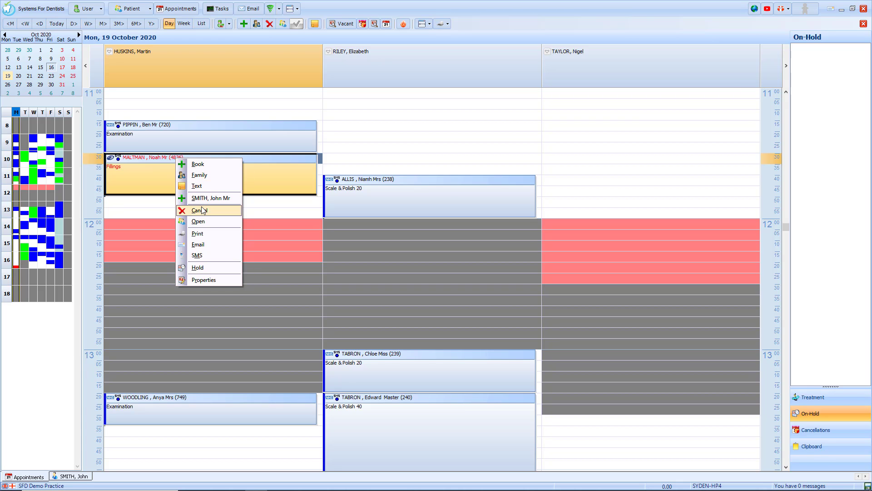
click(202, 210)
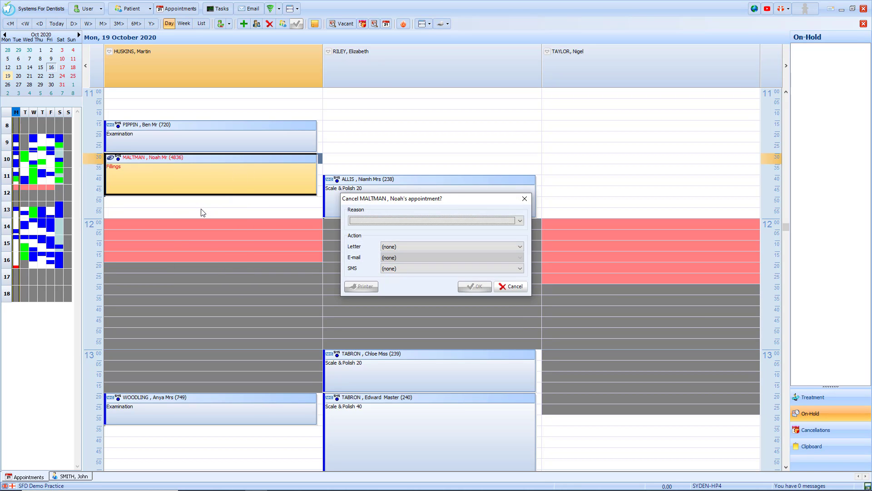
click(520, 221)
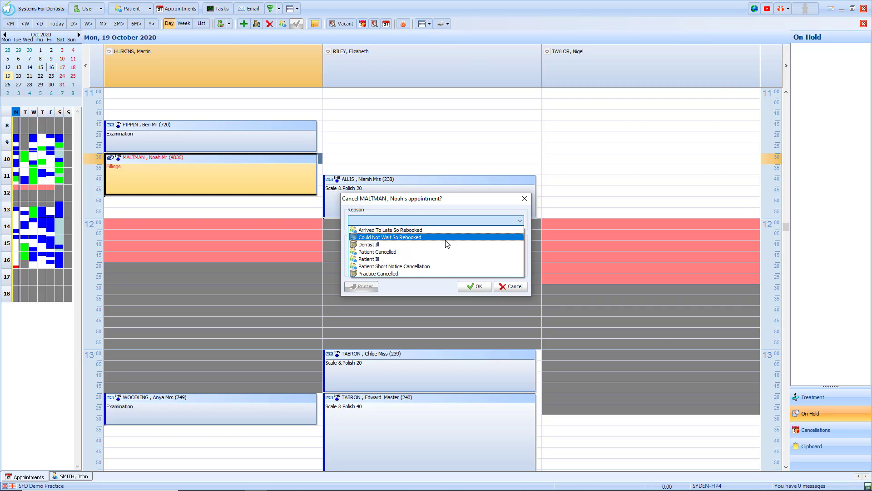
click(430, 253)
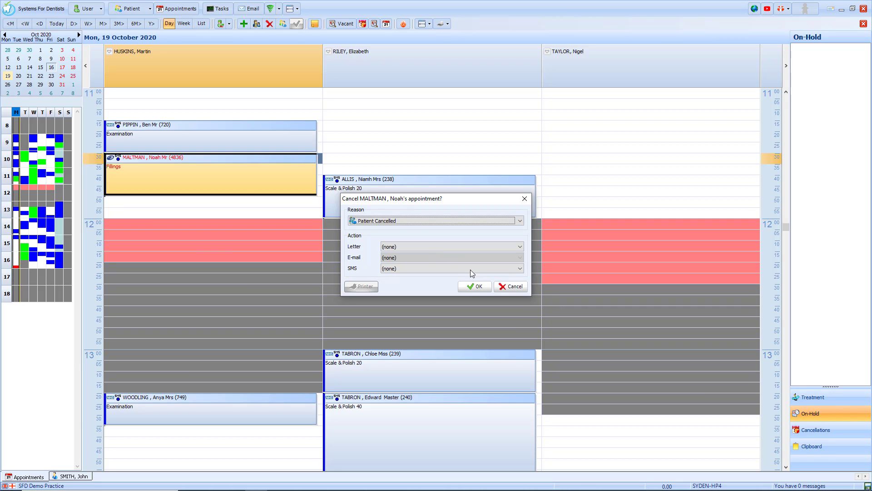
click(473, 285)
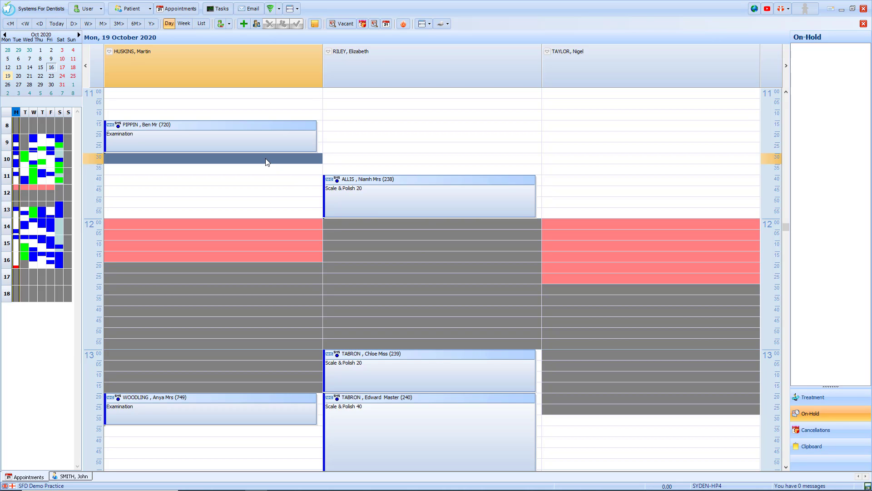
Show cancelled appointments in the diary, view the cancelled 11:30 Fillings details, and hide cancelled appointments again.
click(430, 24)
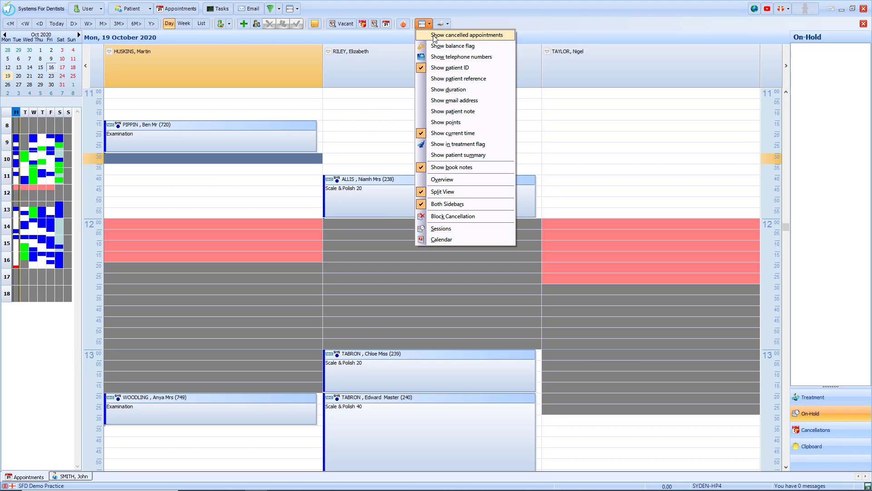
click(434, 36)
mouse_move(198, 165)
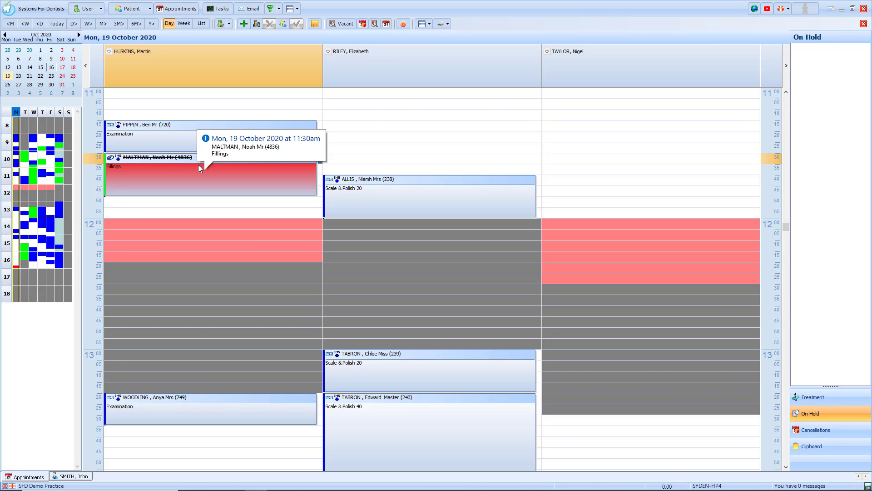
click(422, 27)
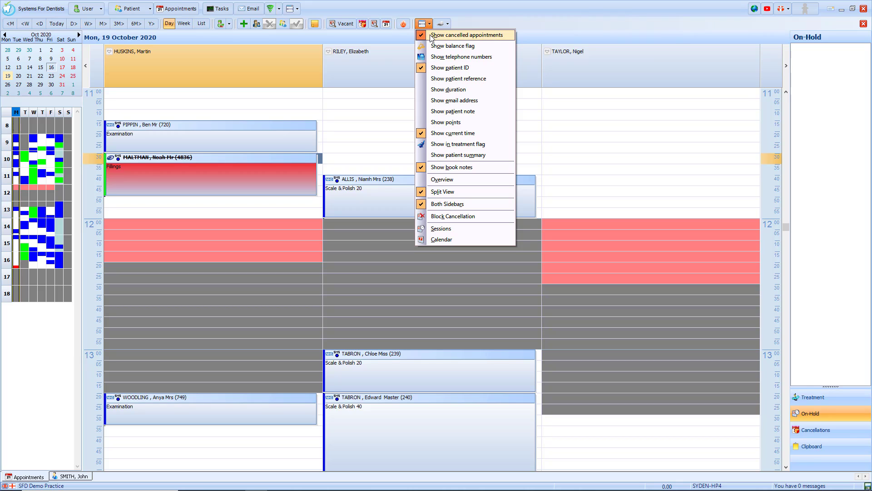
click(432, 37)
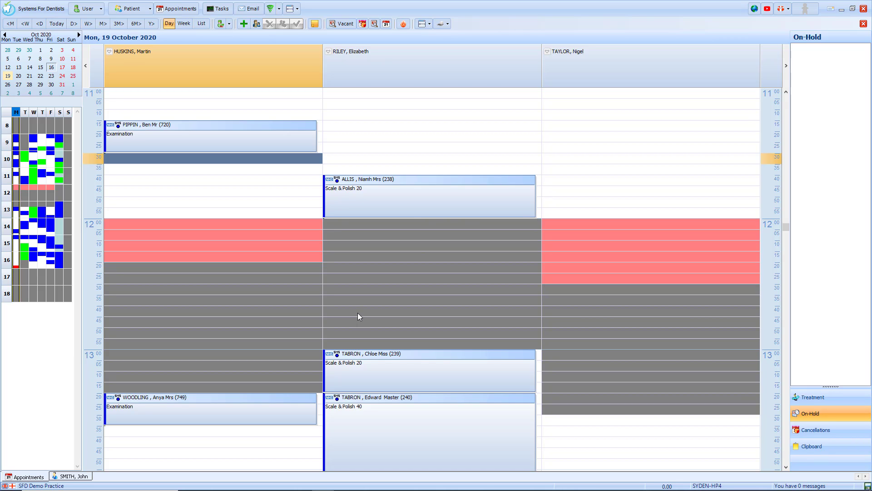
Create an 11:30 appointment in the first book on Monday 19 October for the existing adult patient, with the reason Examination.
double_click(216, 162)
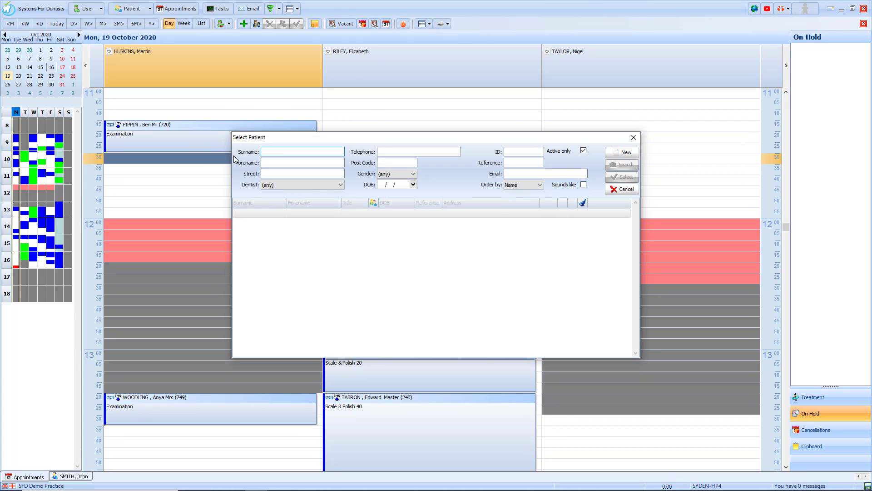
text(Smi)
key(Tab)
text(Jo)
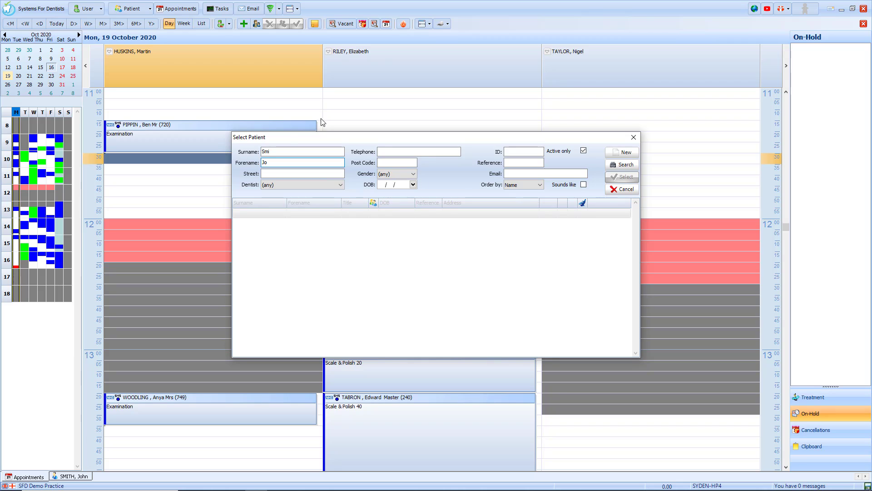
click(623, 164)
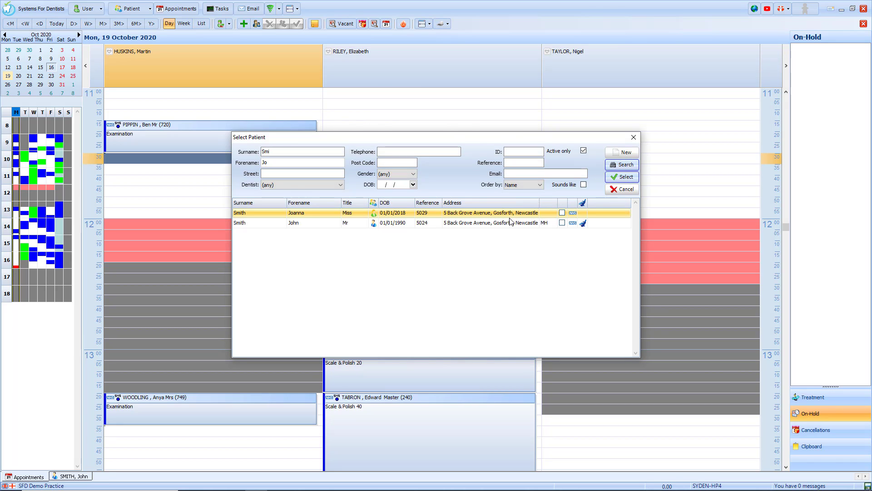
click(306, 223)
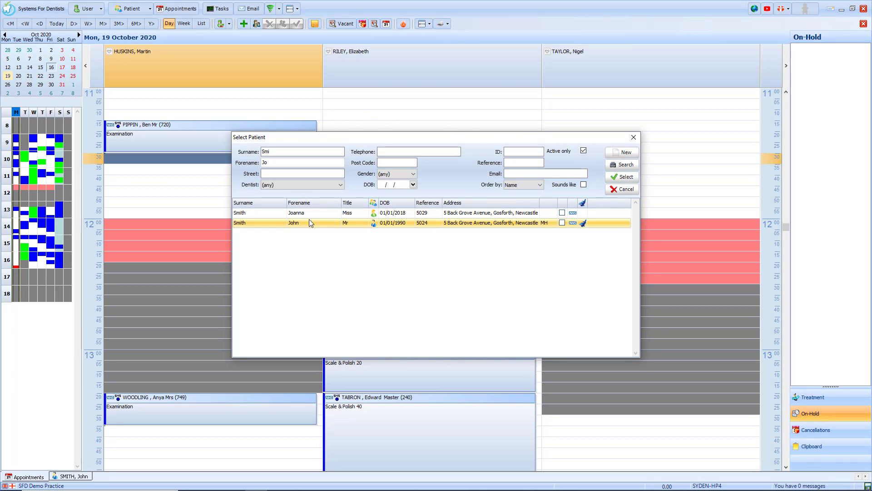
click(626, 177)
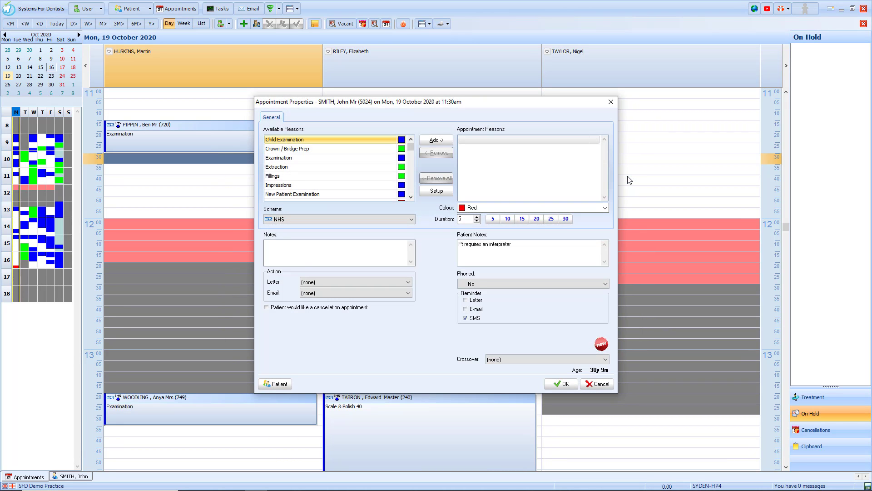
click(302, 158)
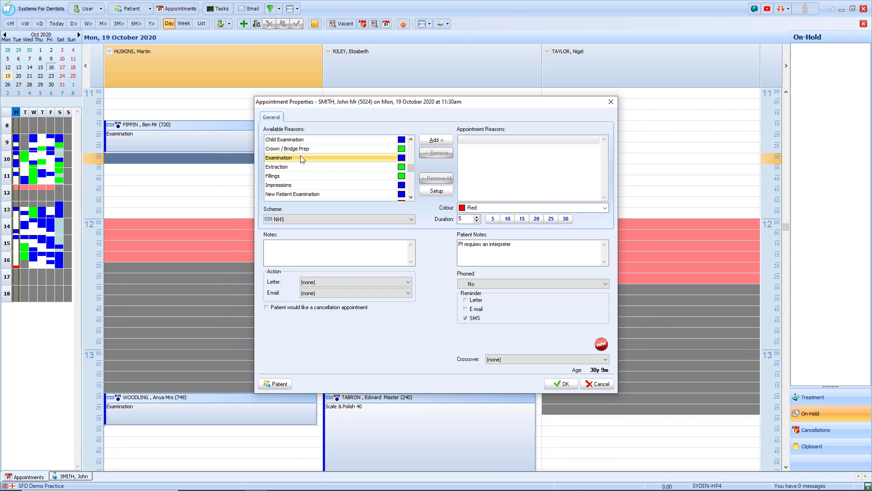
click(439, 139)
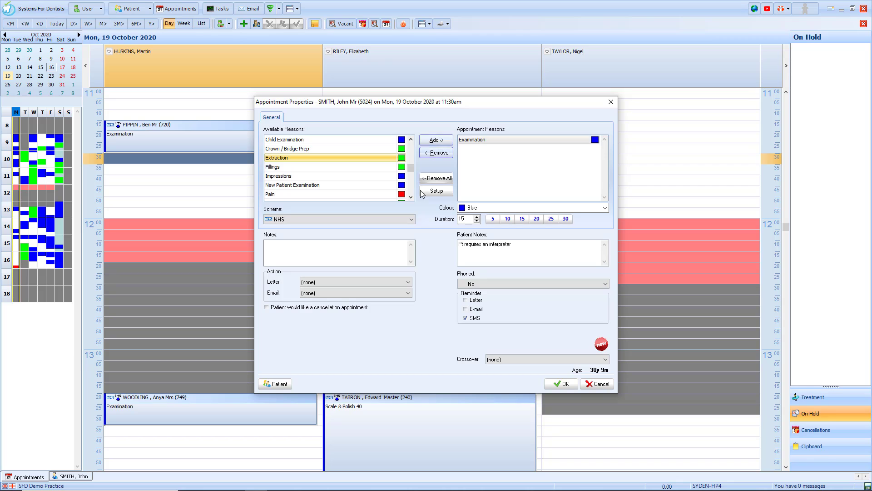
Request a cancellation appointment for the patient on Tuesday or Friday only, after 01:30pm, and save the booking.
click(267, 307)
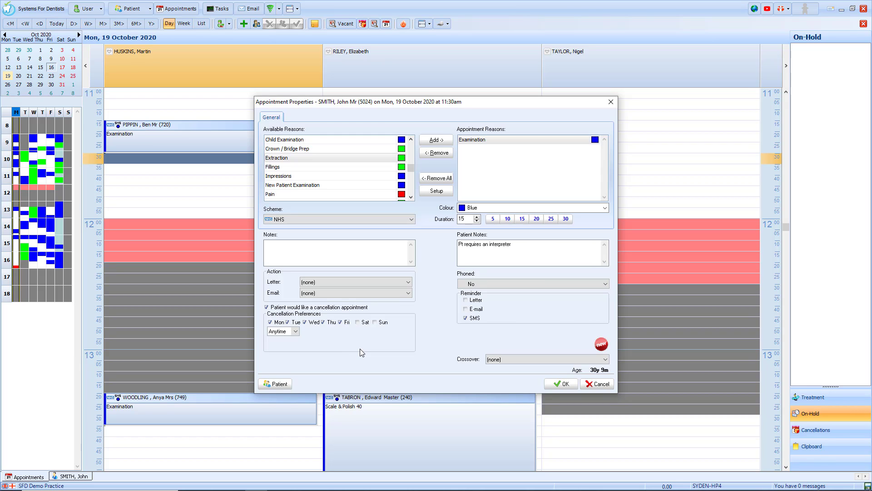
click(323, 322)
click(305, 322)
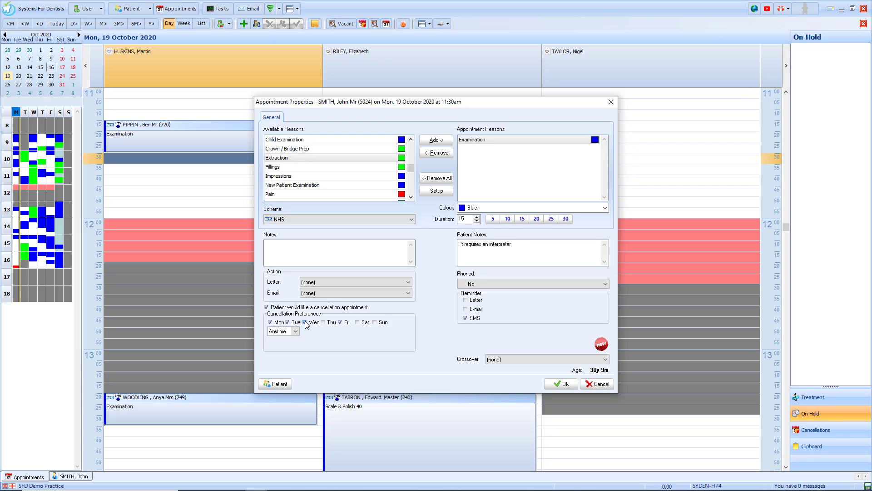
click(275, 323)
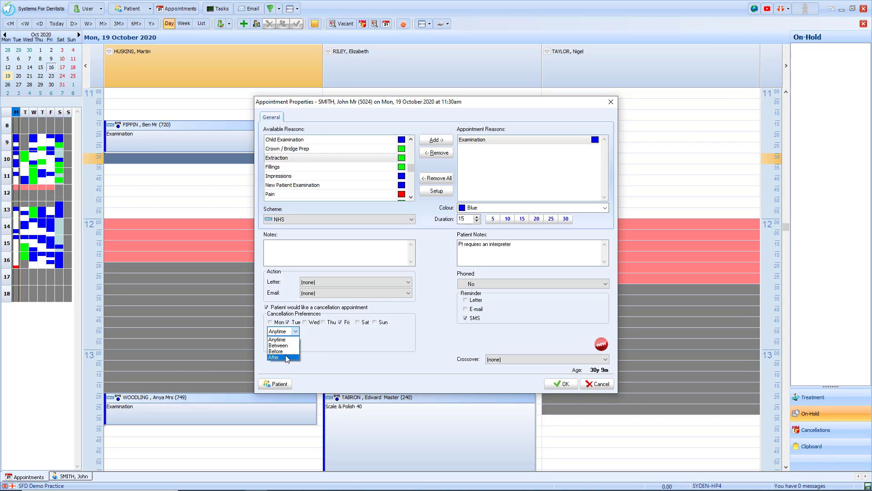
click(285, 353)
click(331, 331)
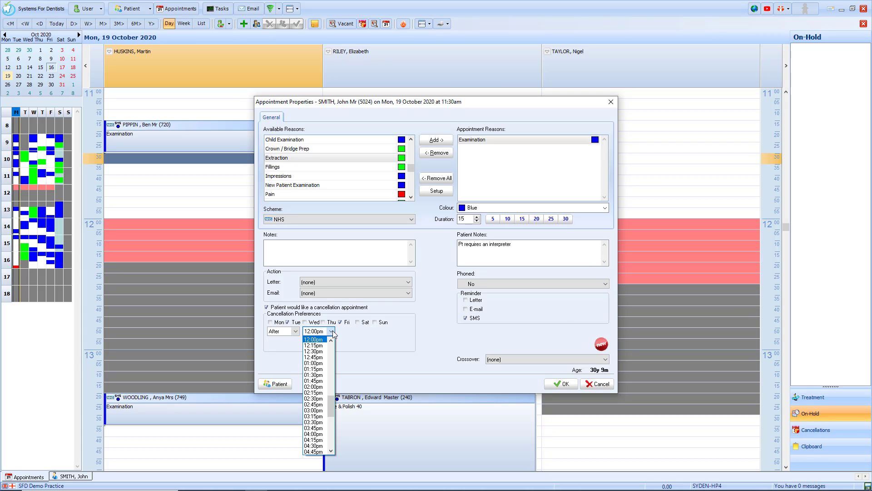
click(320, 375)
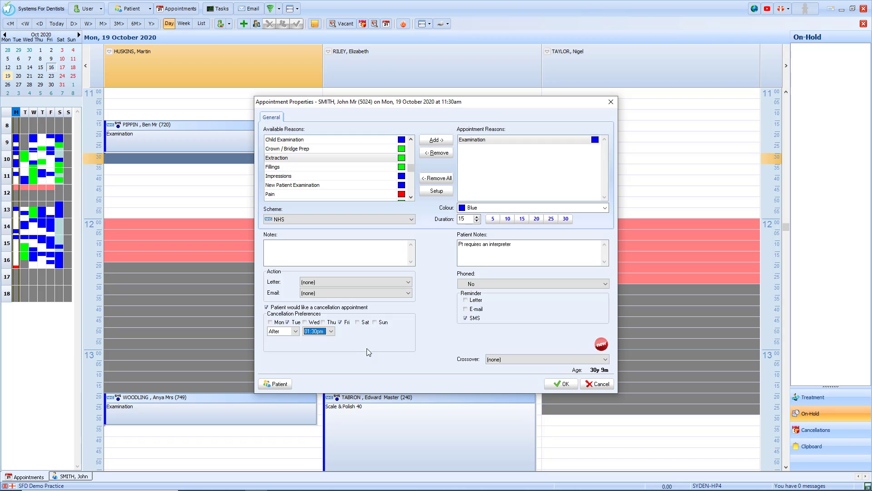
click(561, 387)
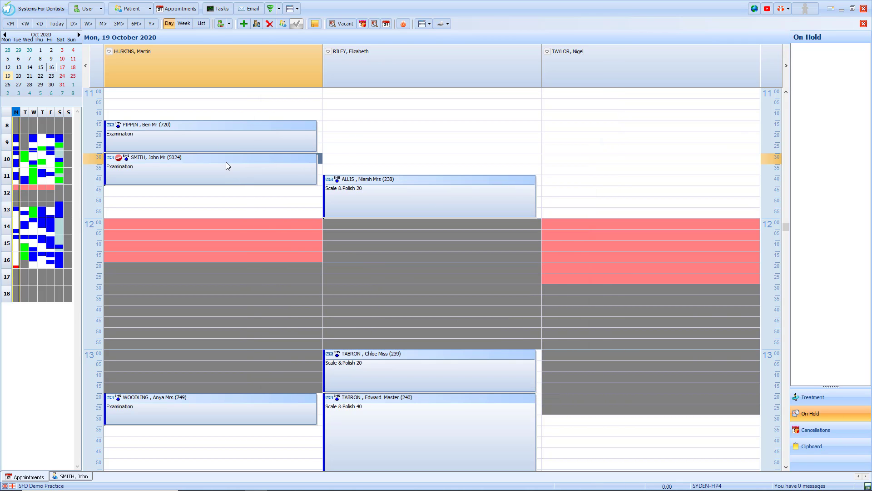
Move the new 11:30 examination from the cancellations list to Friday 16 October at 14:05 in the first book, accepting the move.
click(224, 159)
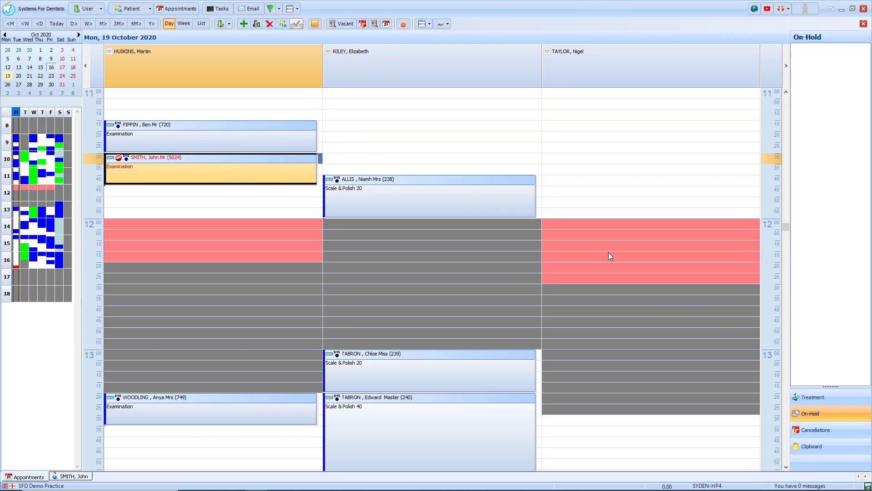
click(823, 430)
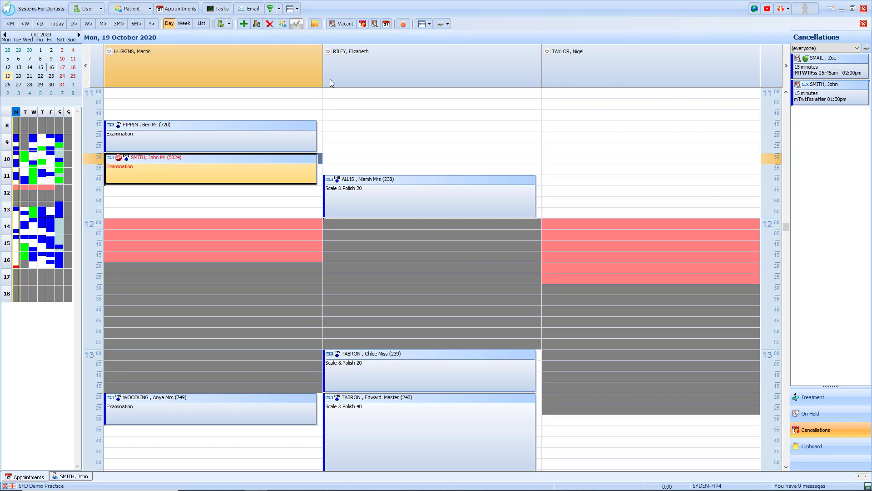
click(52, 67)
click(467, 431)
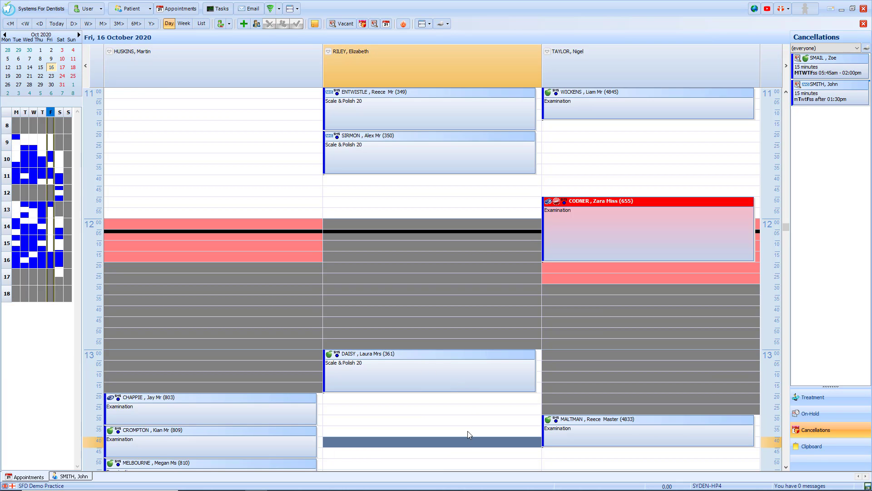
scroll(468, 432, down, 1)
scroll(468, 433, down, 2)
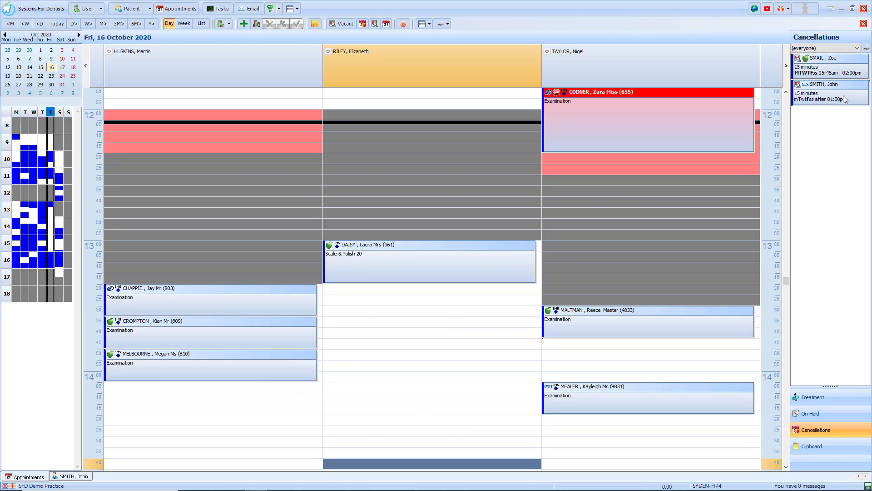
drag(838, 85, 467, 293)
drag(251, 386, 252, 384)
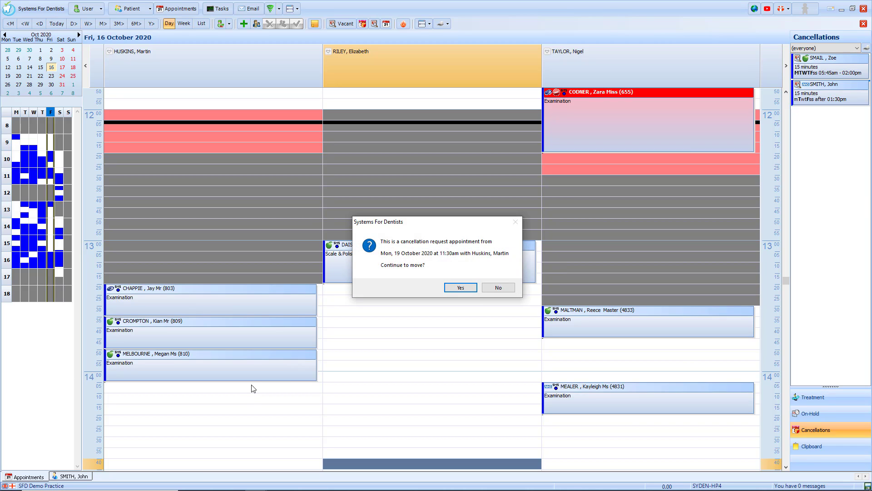
click(461, 288)
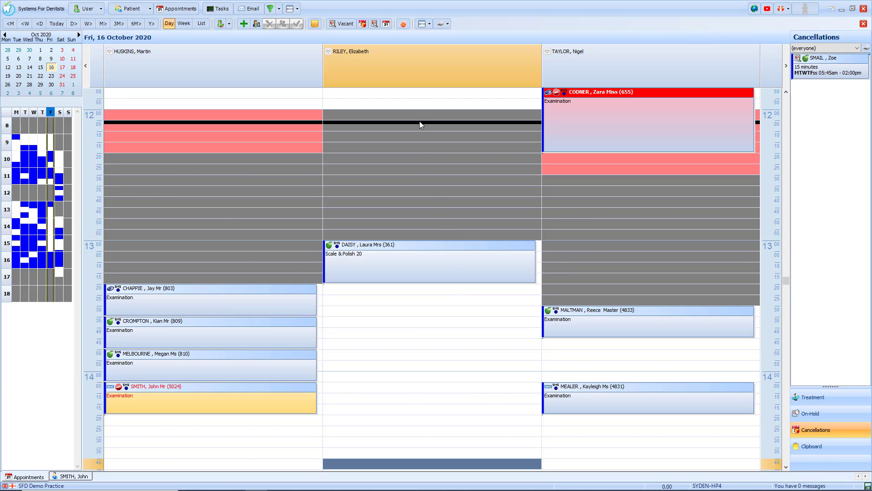
Create a cancellation request without a booked slot for the same adult patient, with the reason Examination.
click(363, 25)
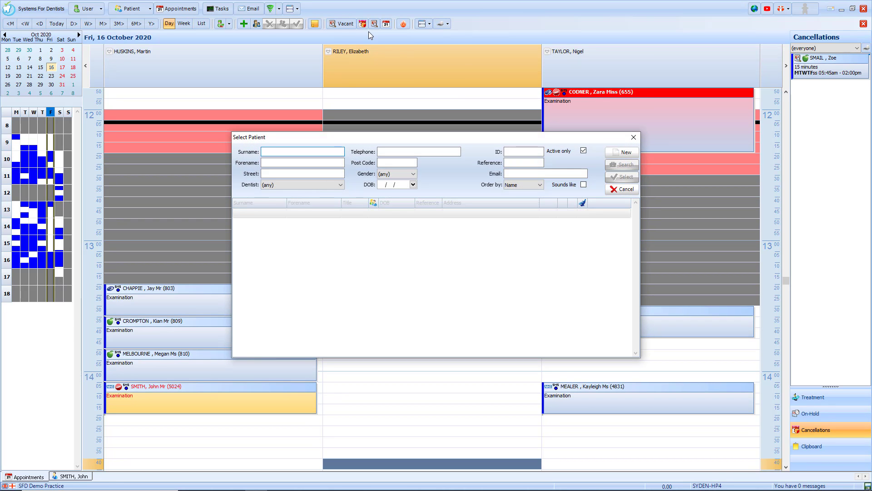
text(Sm)
key(Tab)
text(Jo)
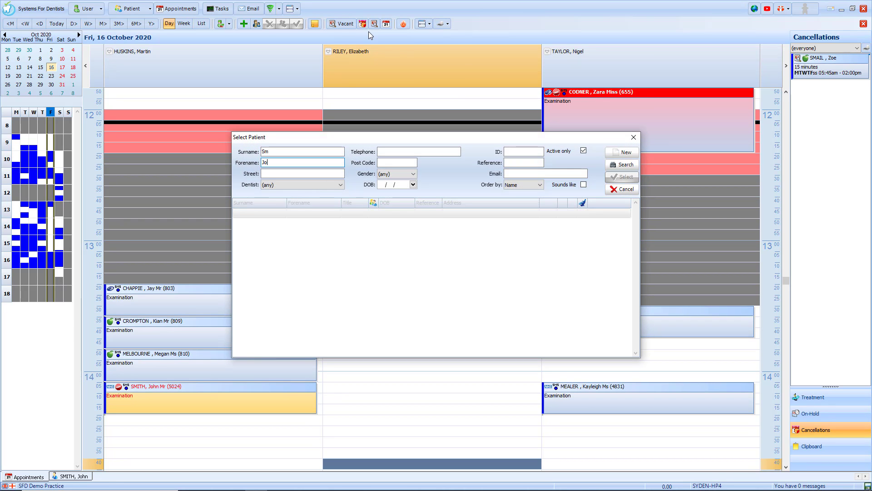
click(611, 163)
click(324, 224)
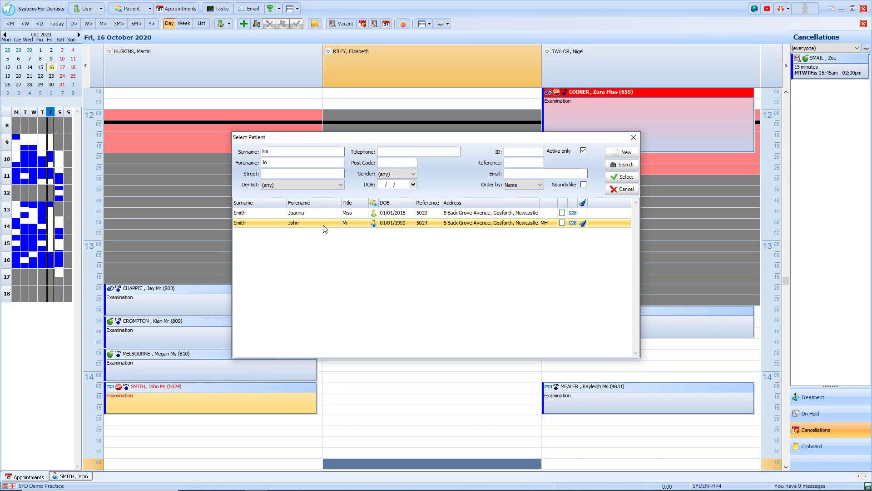
click(612, 176)
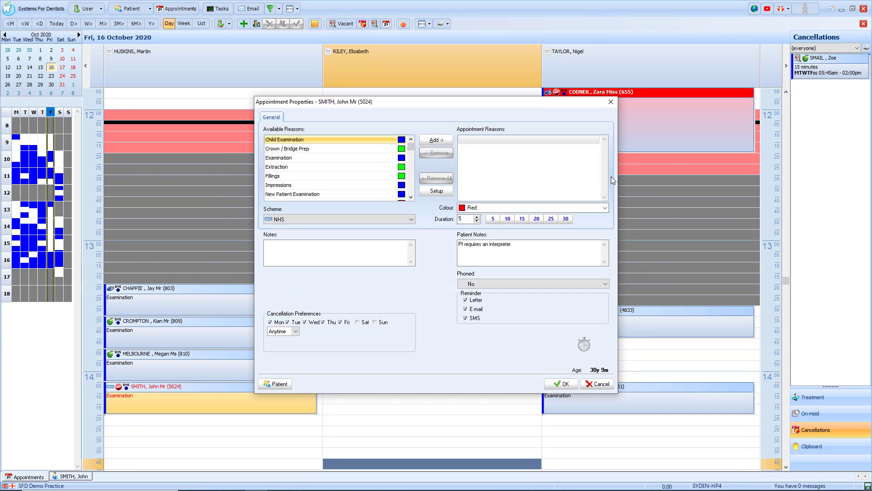
click(352, 159)
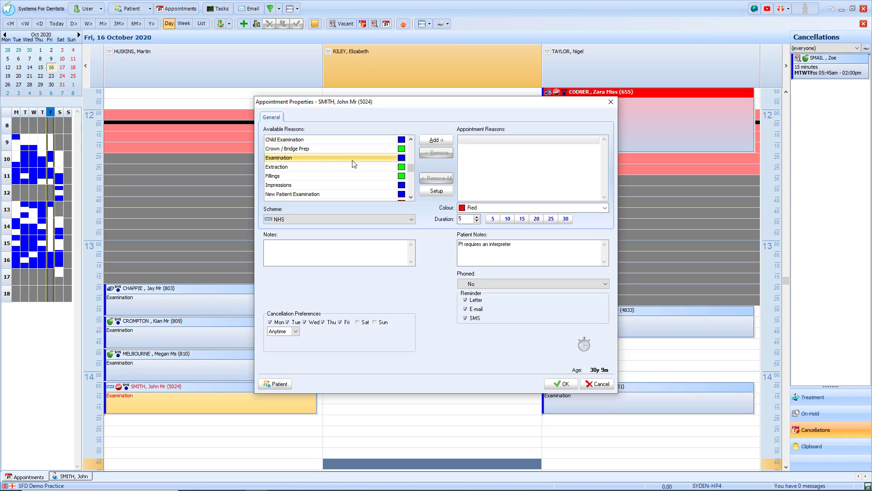
click(436, 140)
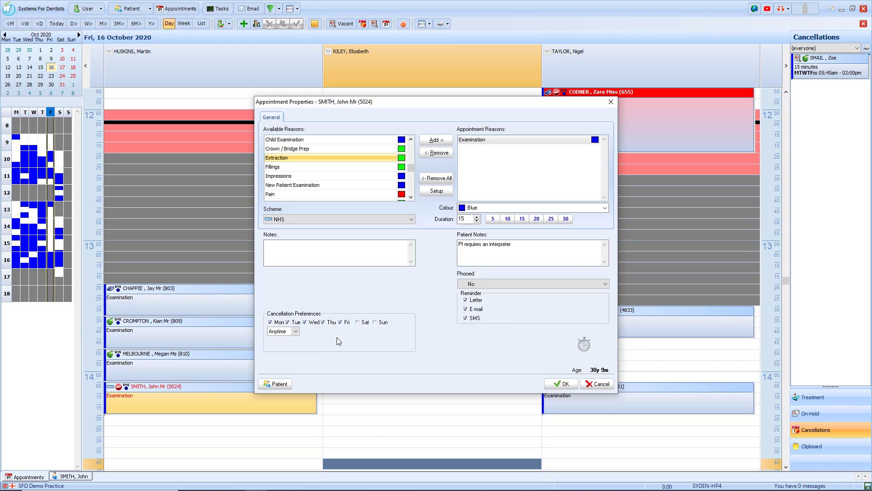
Limit the request's cancellation preferences to Tuesday and Thursday before 12:00pm and save it.
click(270, 322)
click(305, 323)
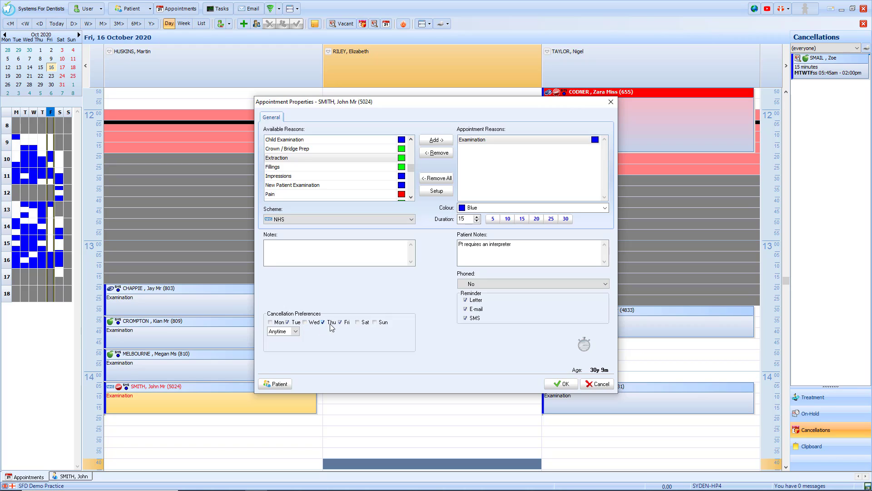
click(340, 322)
click(295, 331)
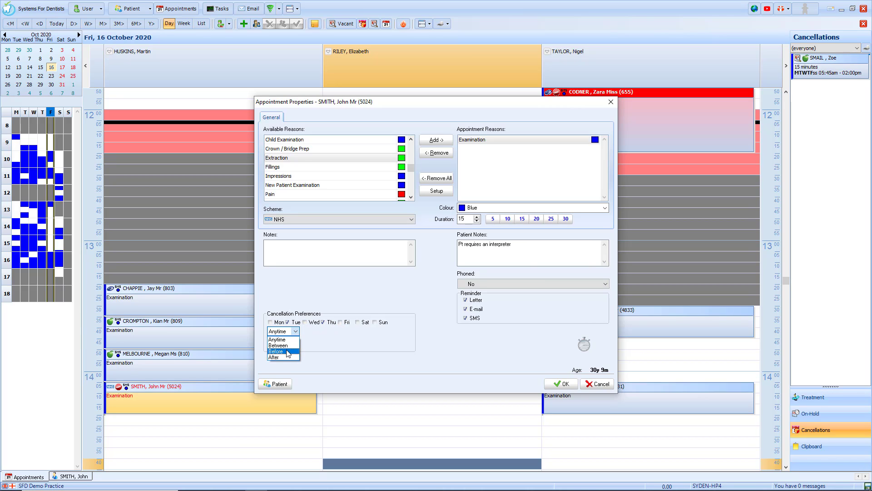
click(286, 351)
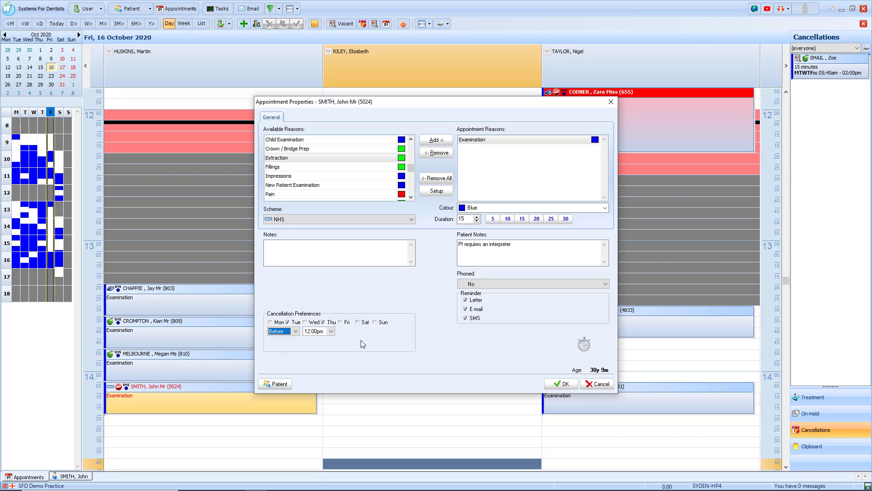
click(560, 385)
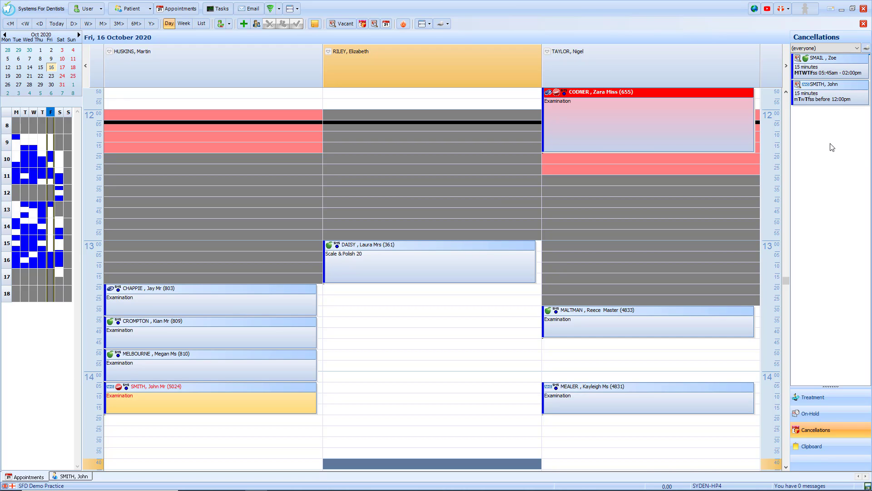
Find vacant slots for the before-12:00pm cancellation request and highlight the Tuesday 20 October 09:40AM slot.
click(798, 86)
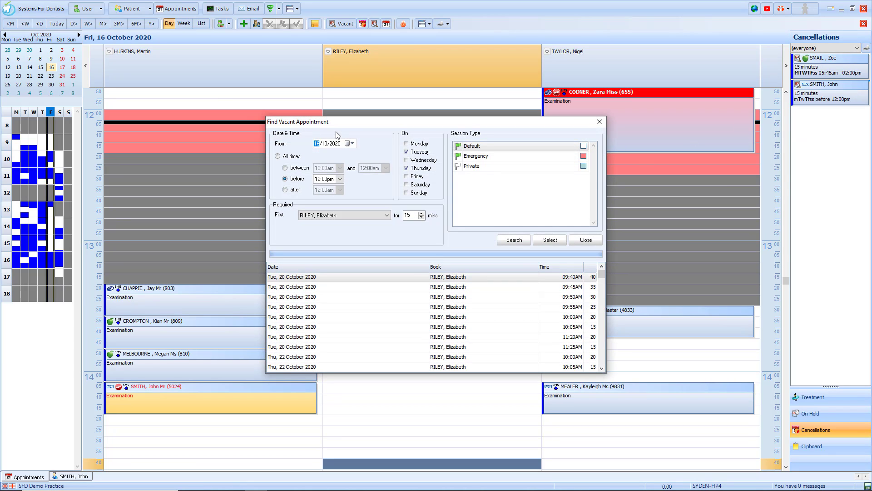
click(340, 279)
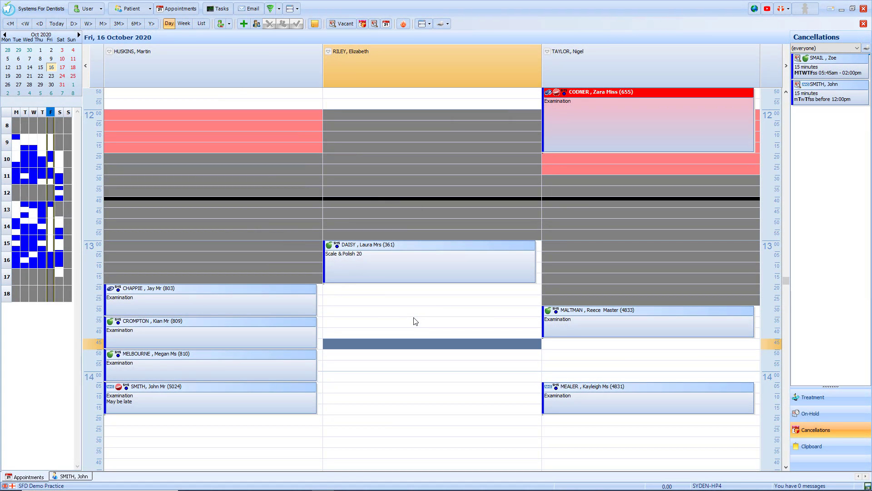
Add a red 20-minute text entry with the note Meeting at 13:20 in the second book on Friday 16 October.
click(377, 291)
right_click(377, 290)
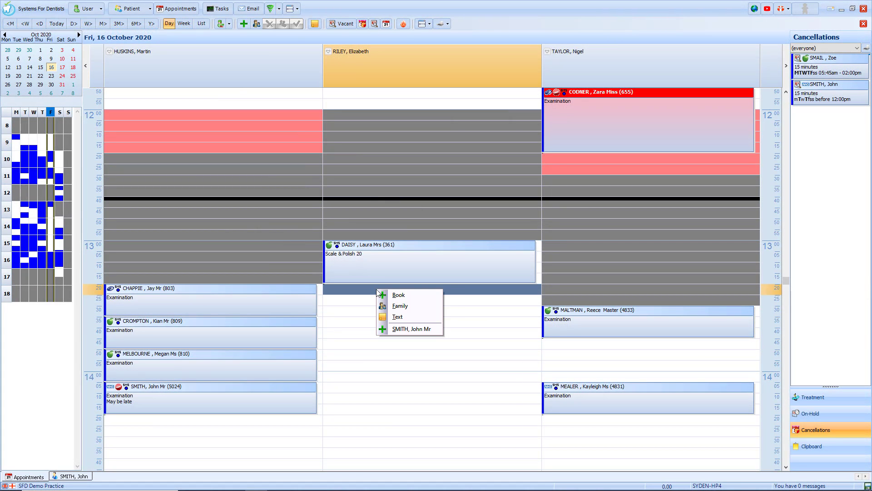
click(398, 319)
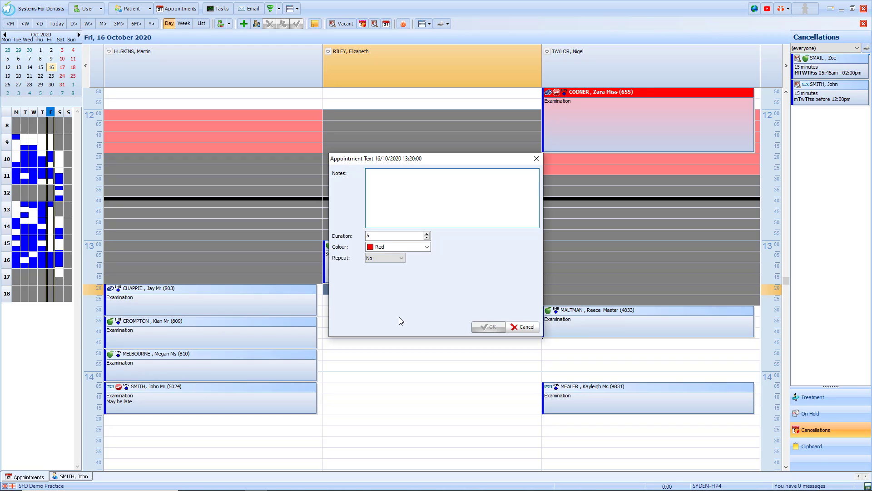
text(Meeting)
click(427, 235)
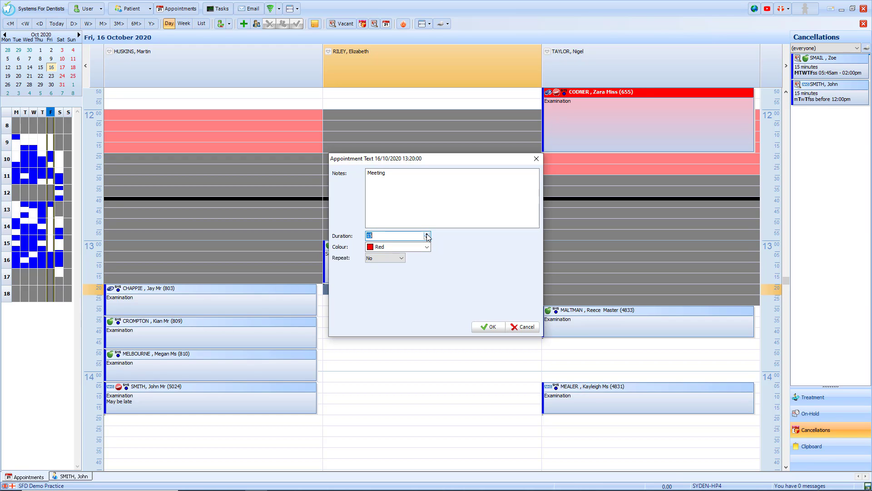
click(426, 235)
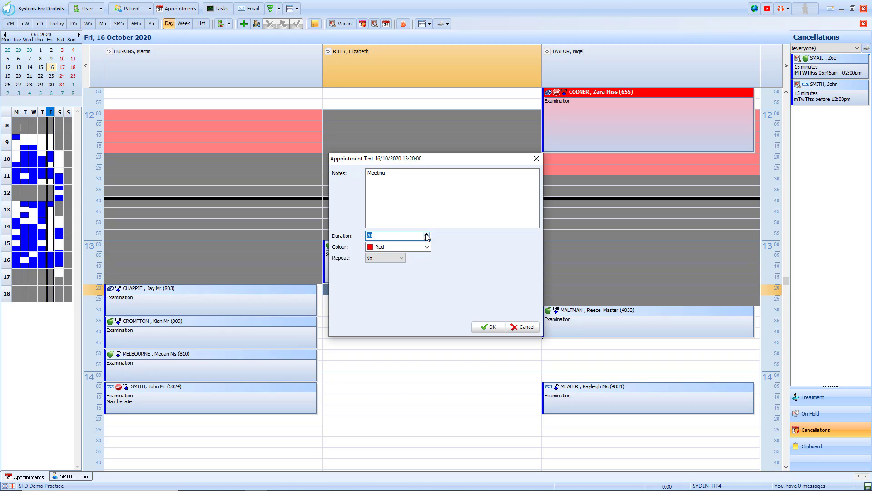
click(492, 327)
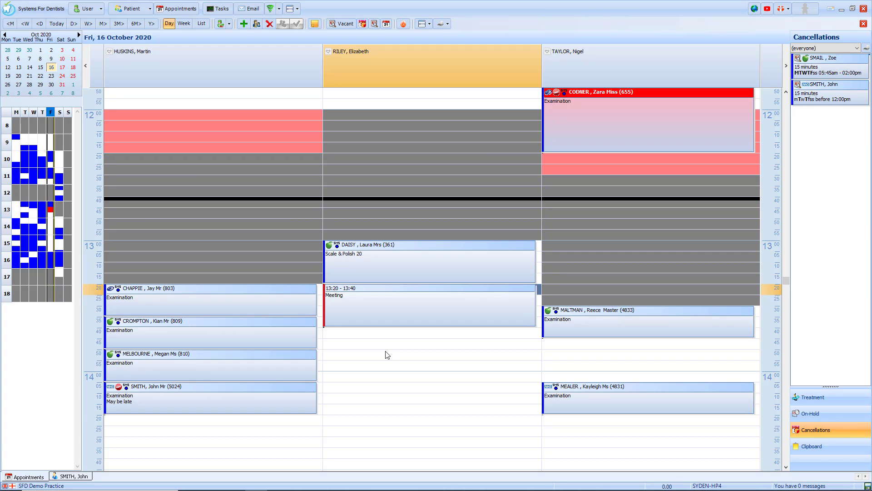
Add the day note "Finishing early" to the first book for 16 October and save it.
click(110, 51)
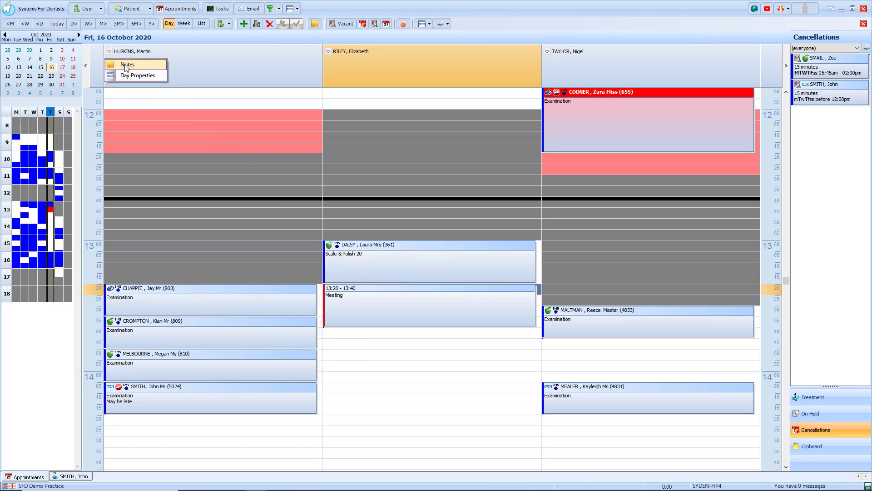
click(127, 67)
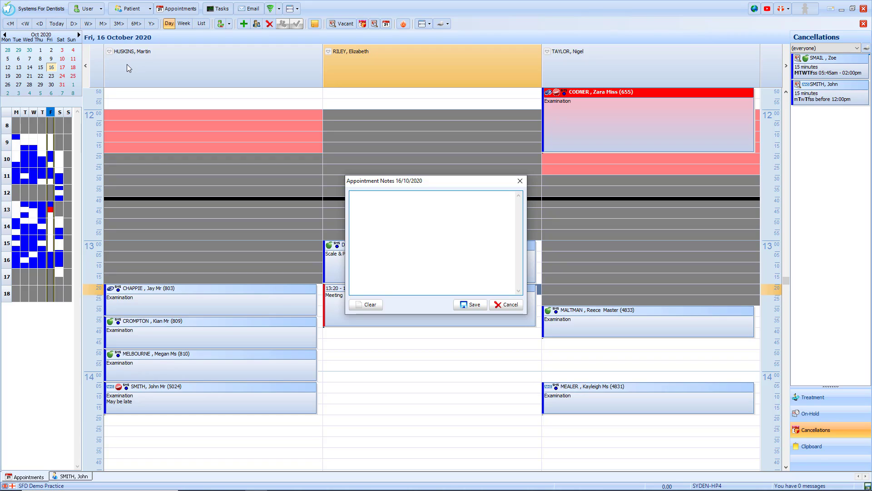
text(Finishing early)
click(471, 304)
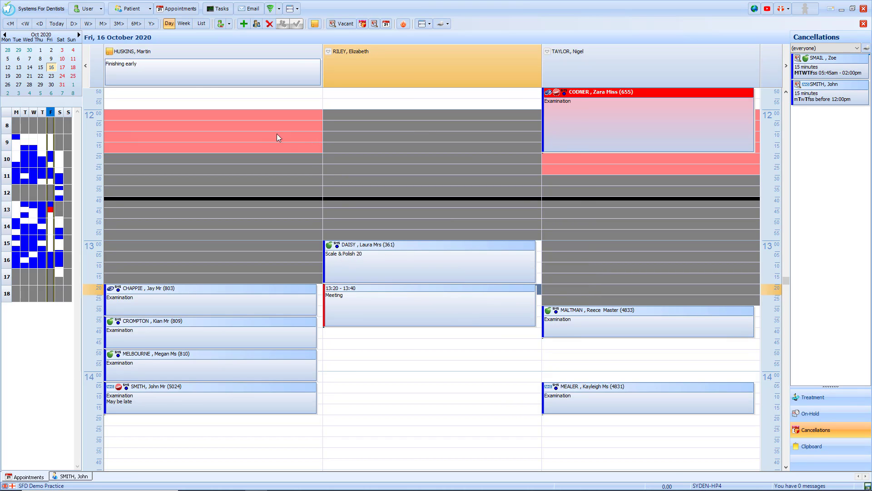
Delete the 13:20 - 17:00 session from the first book's day properties and save, accepting that appointments fall out of session.
mouse_move(183, 74)
right_click(125, 53)
click(126, 74)
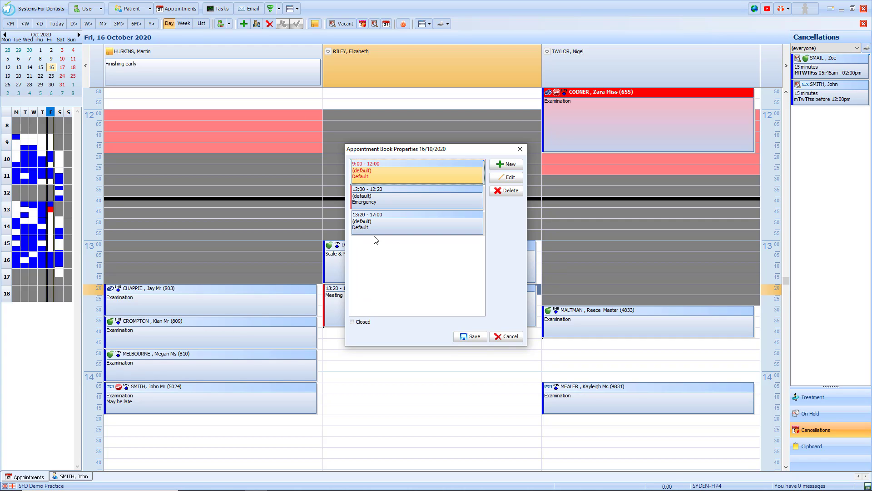
click(377, 217)
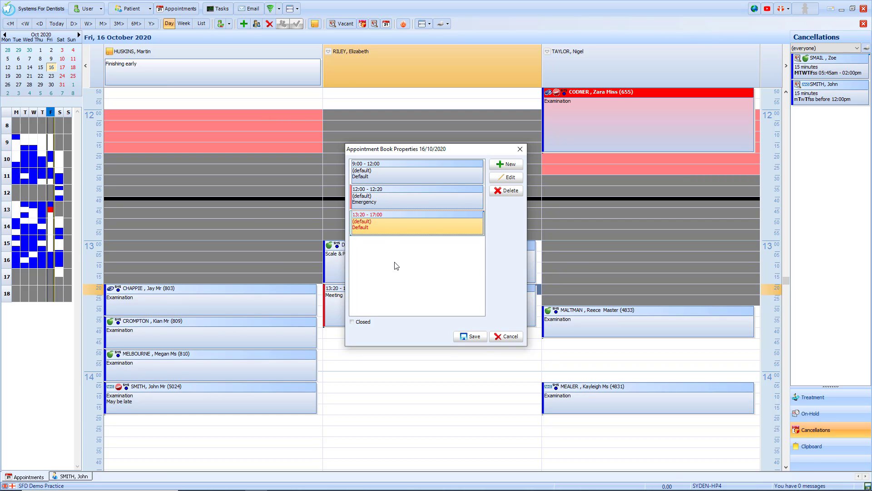
click(506, 190)
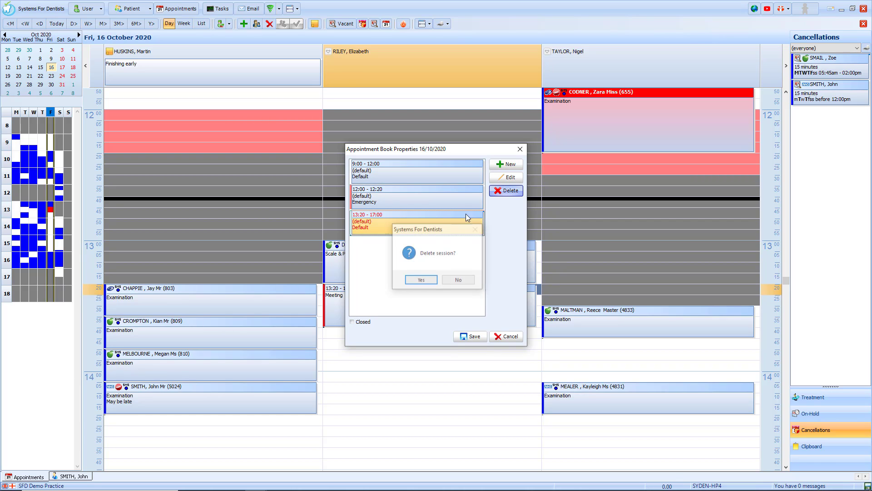
click(422, 280)
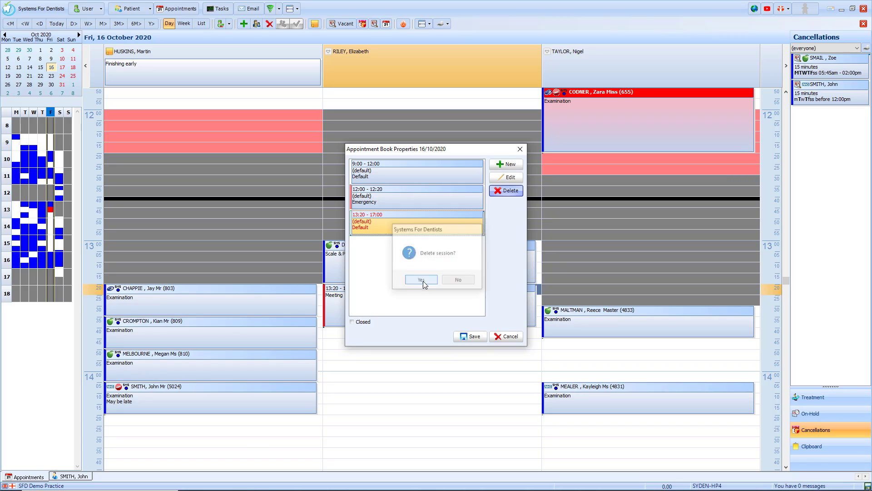
click(470, 340)
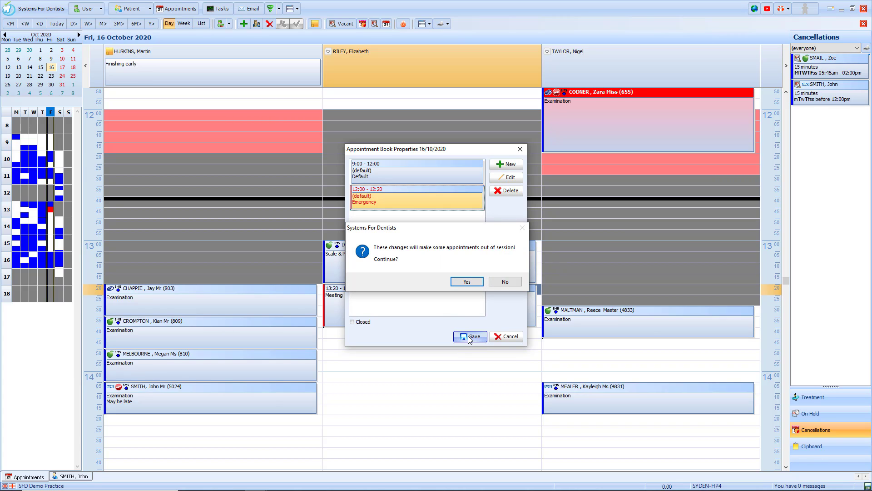
click(466, 282)
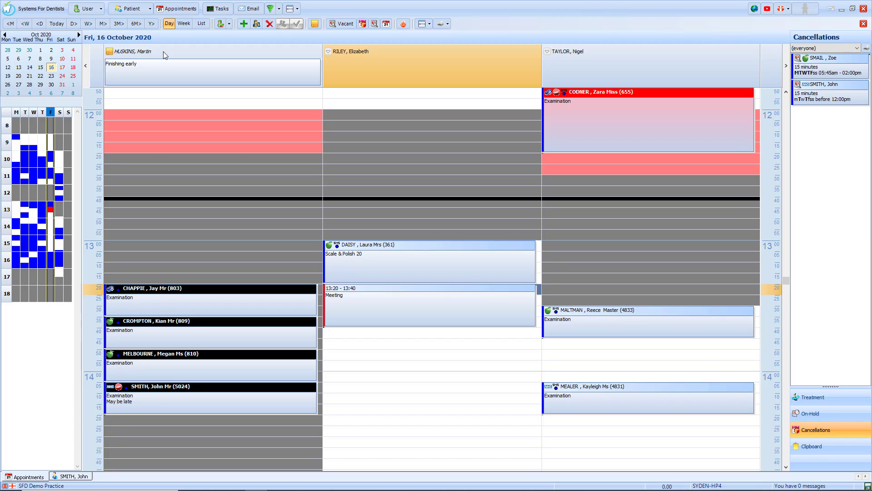
Reset the first book's day properties for 16 October and confirm the reset.
right_click(136, 53)
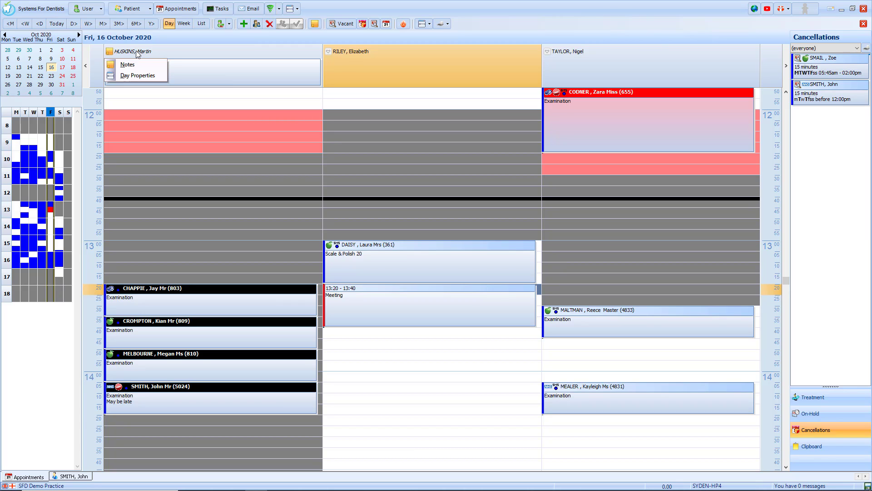
click(138, 75)
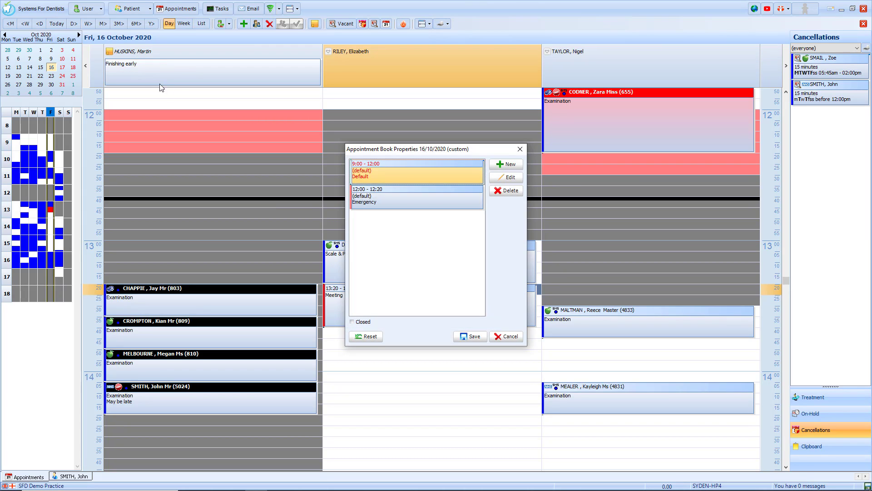
click(366, 336)
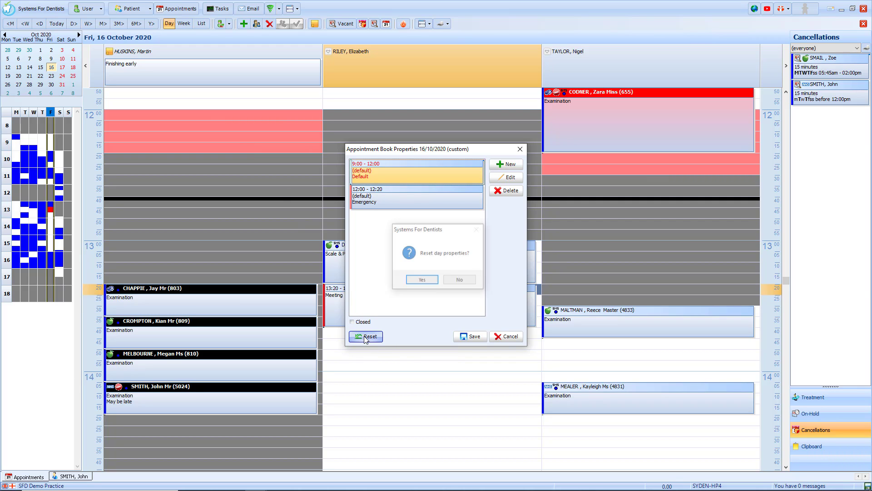
click(421, 281)
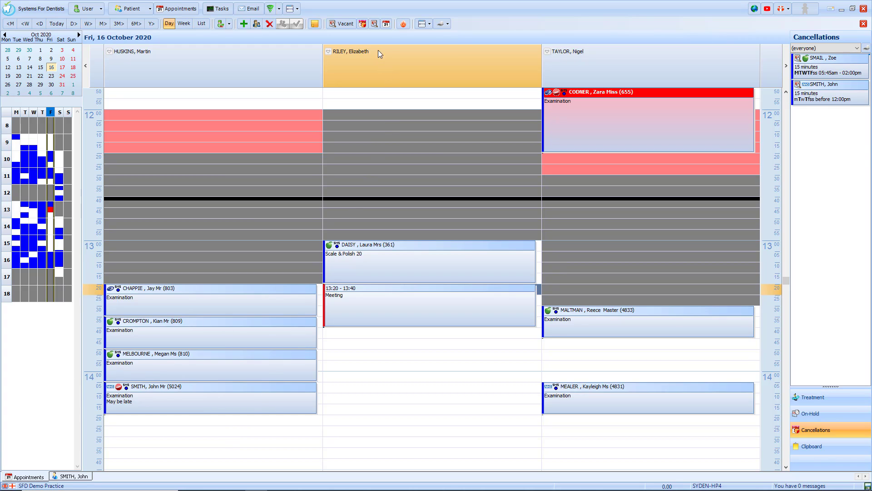
Find the adult patient by partial surname and forename and list the patient's booked appointments.
click(373, 25)
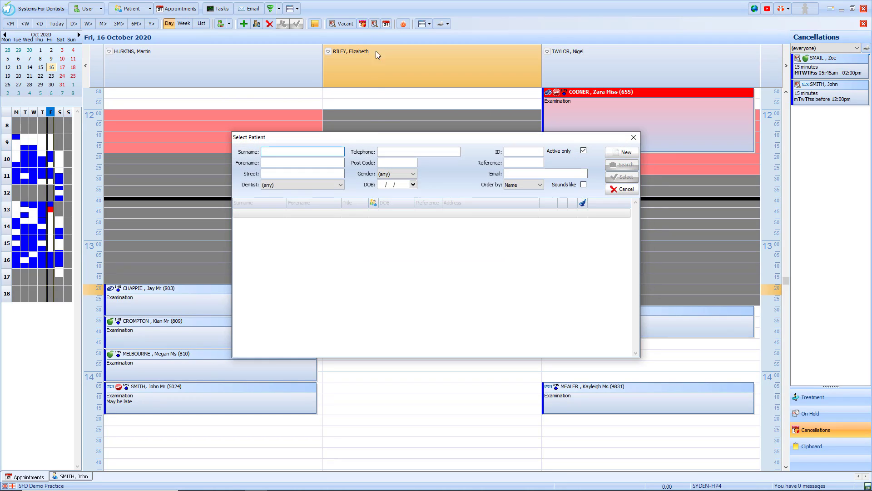
text(Smi)
key(Tab)
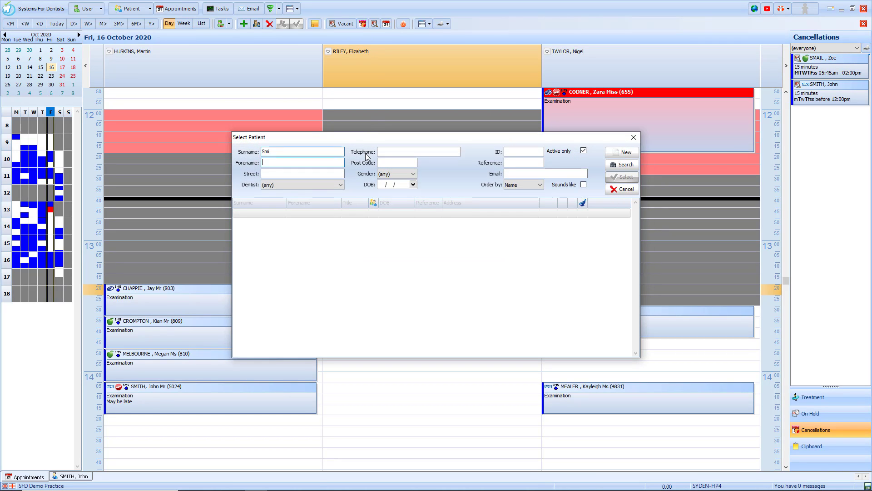
text(Joh)
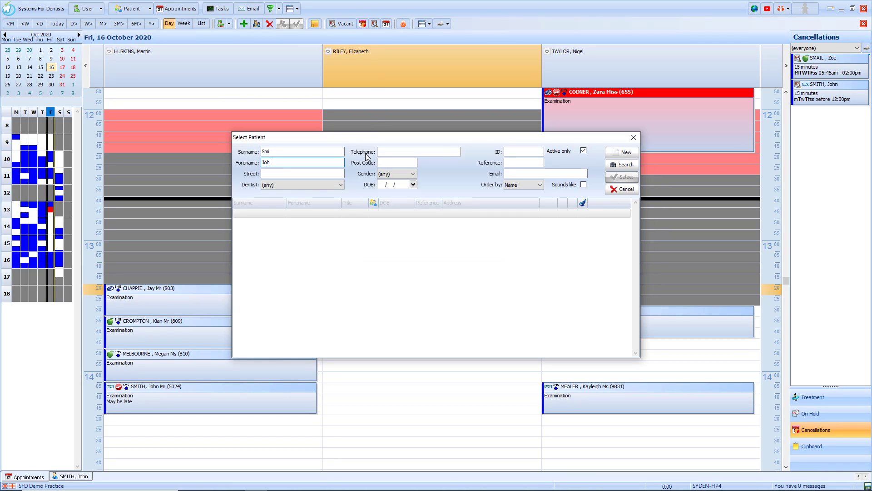
click(622, 165)
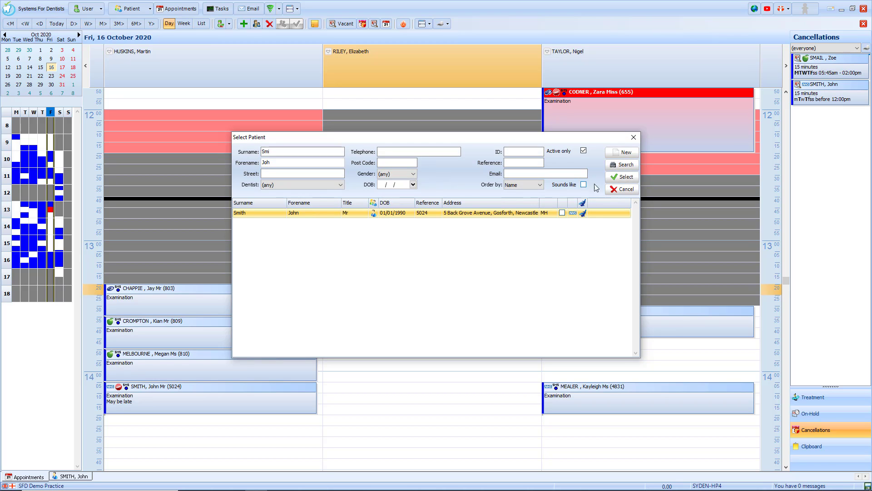
click(614, 178)
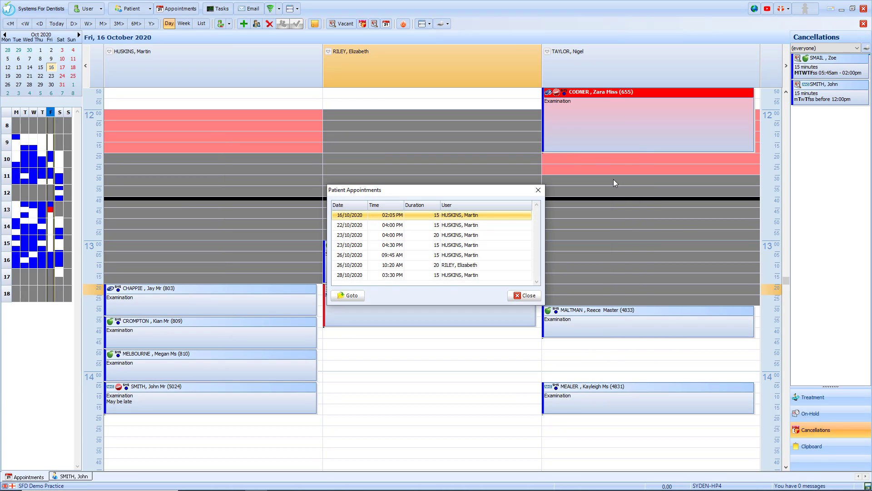
Highlight the 23/10/2020 04:00 PM entry in the patient's appointments list and close the list.
click(457, 225)
click(454, 235)
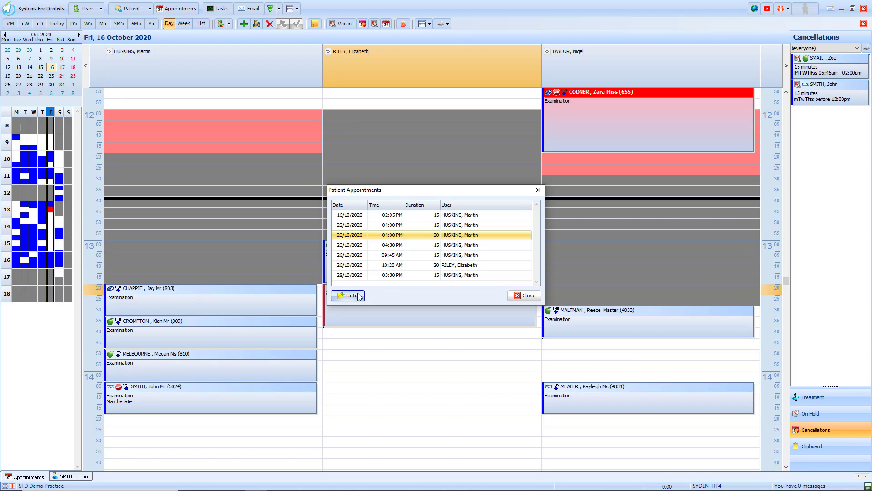
click(524, 296)
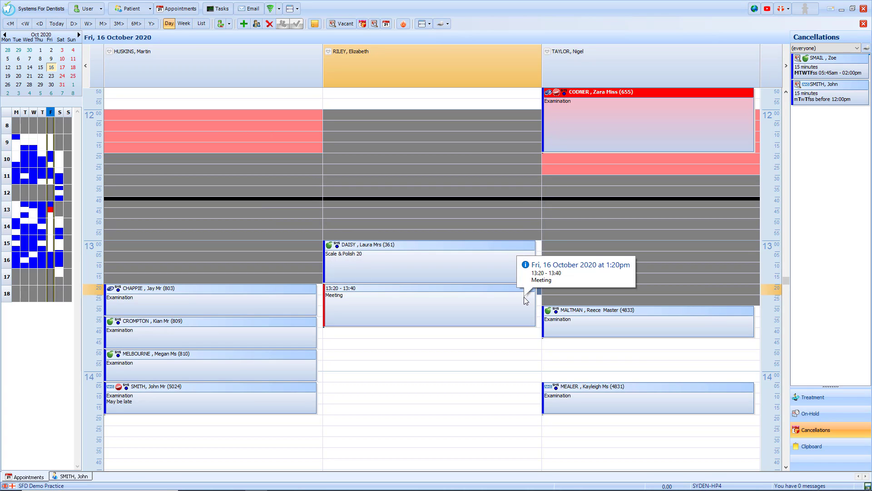
Show patients' telephone numbers on the appointments and check them on the 13:00 Scale & Polish 20 appointment.
click(424, 25)
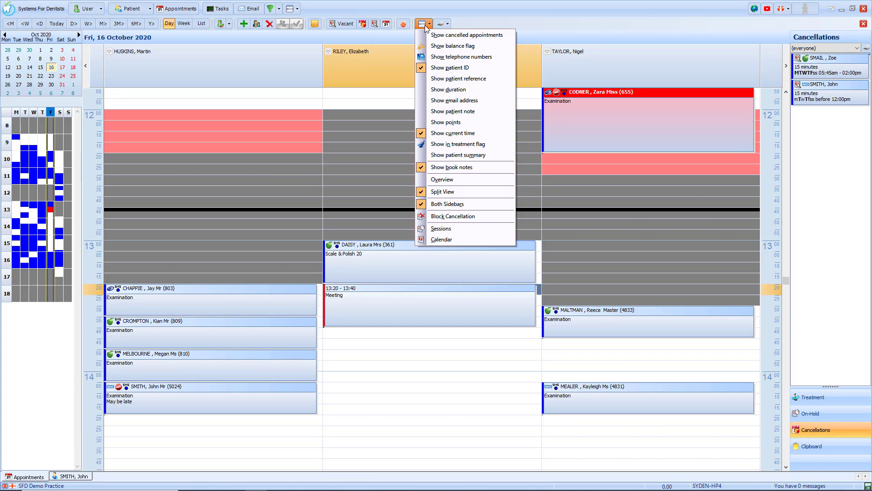
click(454, 57)
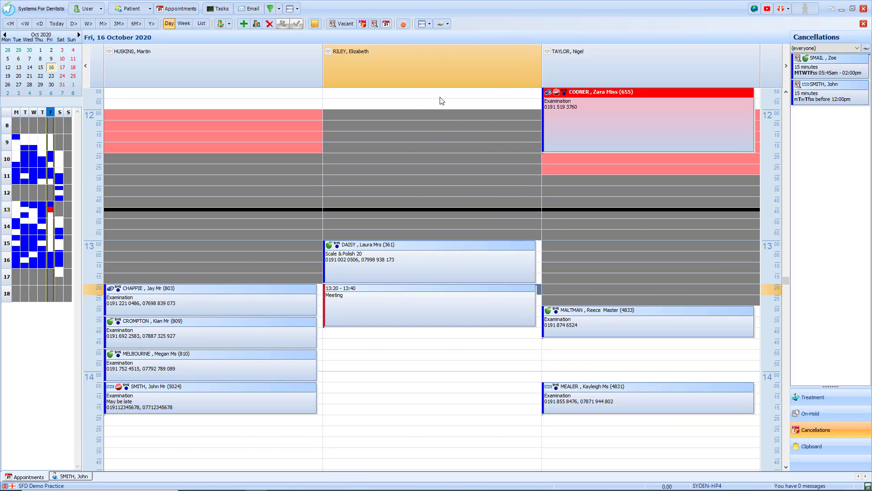
mouse_move(401, 264)
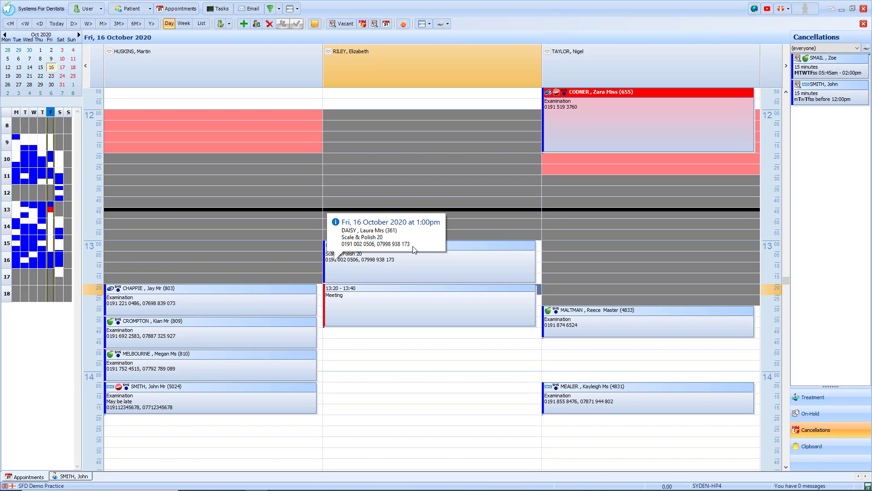
Turn on the patient summary and display it for the 13:00 Scale & Polish 20 appointment.
click(429, 25)
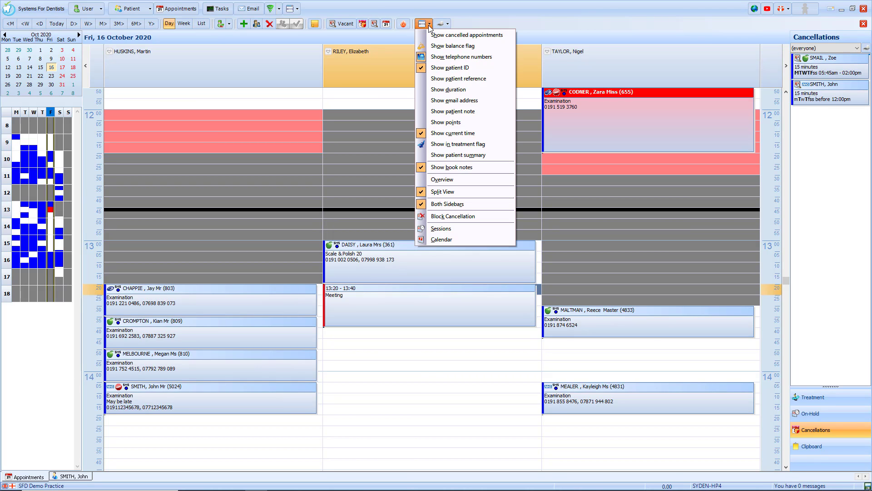
click(454, 155)
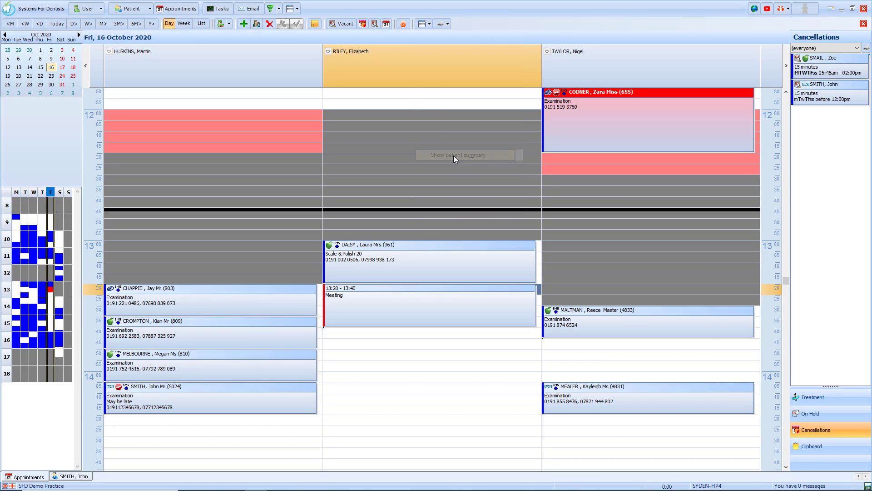
click(385, 263)
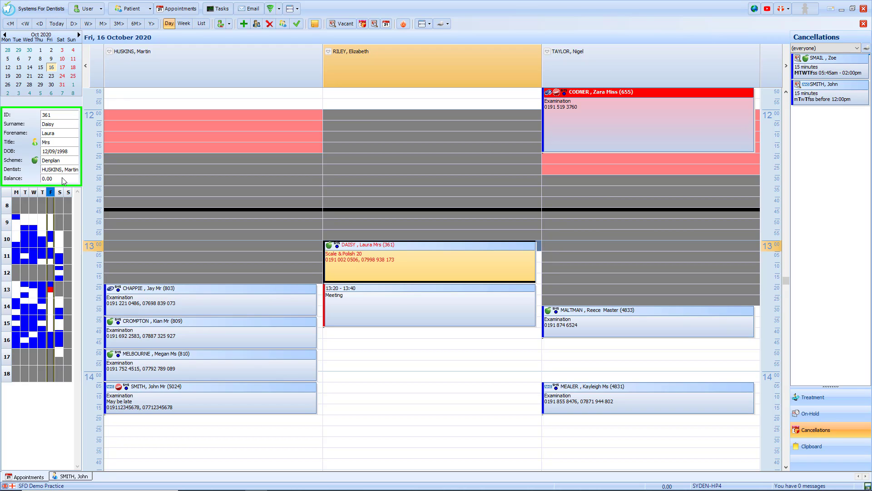
View the appointment overview of the second book starting from 16 October, and close it.
click(387, 24)
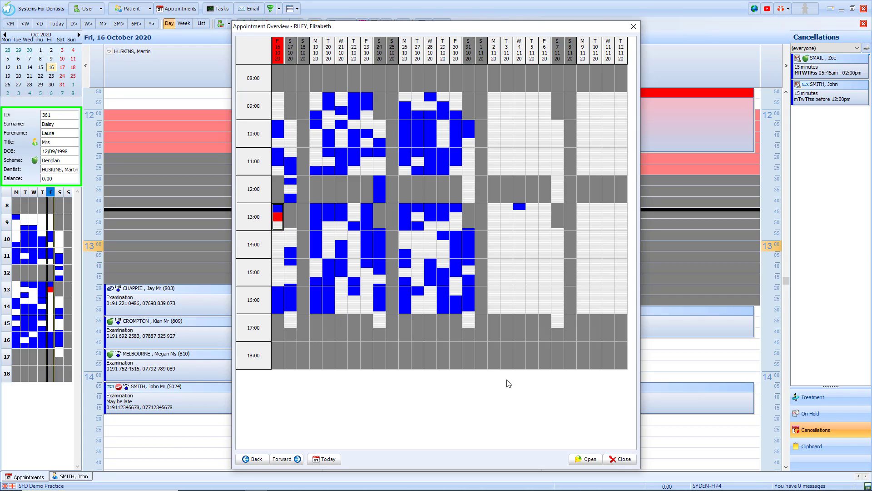
click(622, 459)
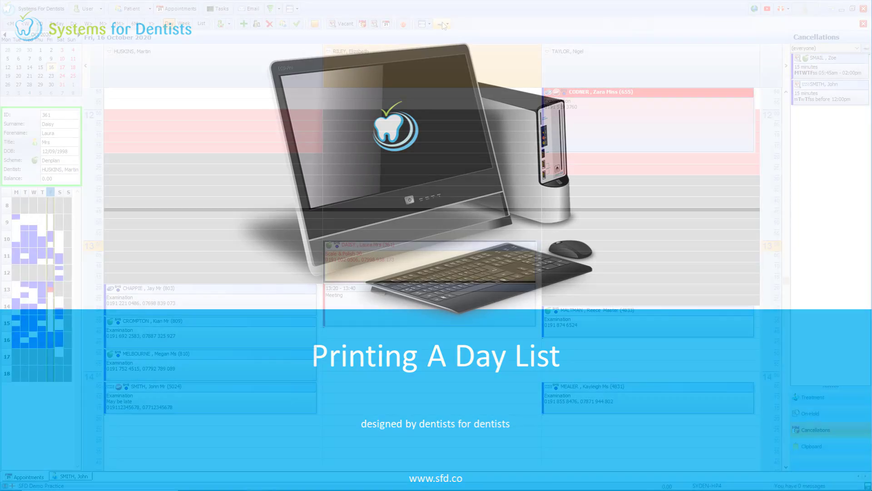
click(443, 22)
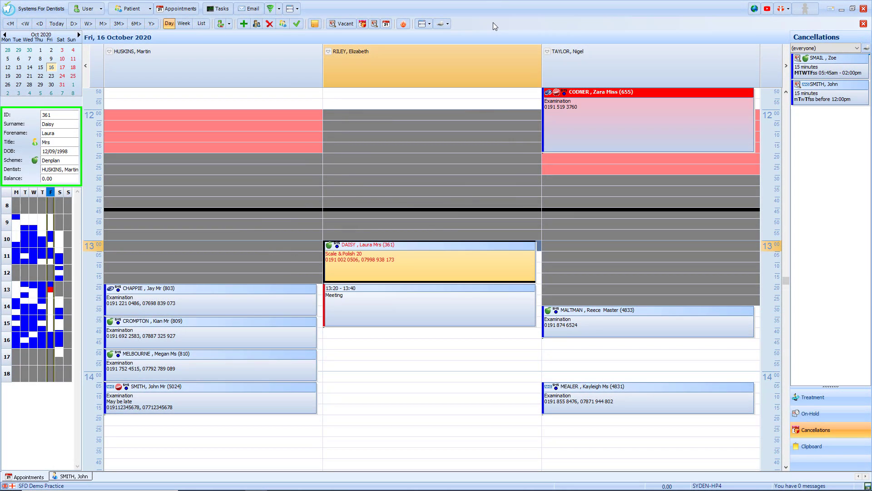
Add the note "May be late" to the properties of the 13:00 Scale & Polish 20 appointment and save it.
right_click(406, 259)
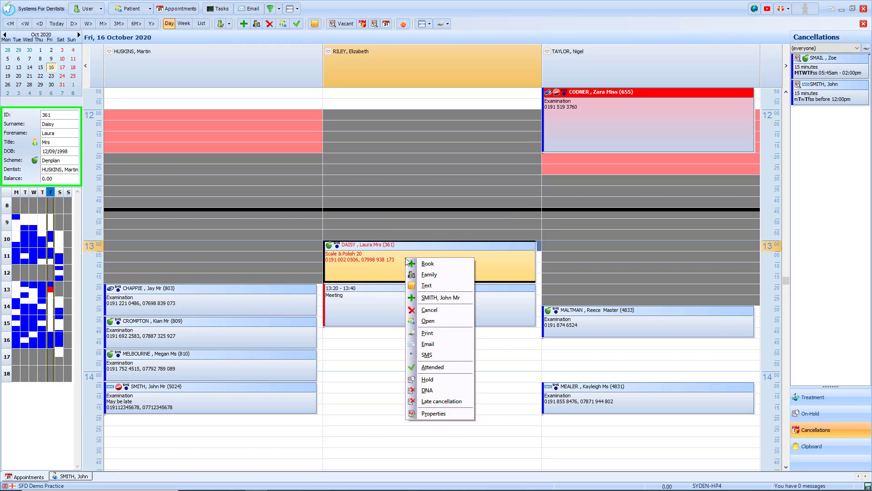
click(442, 414)
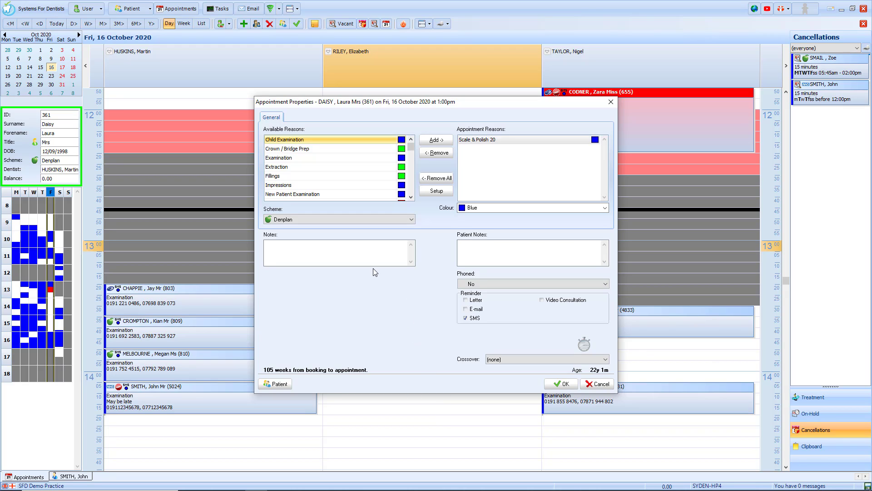
click(364, 250)
text(May be late)
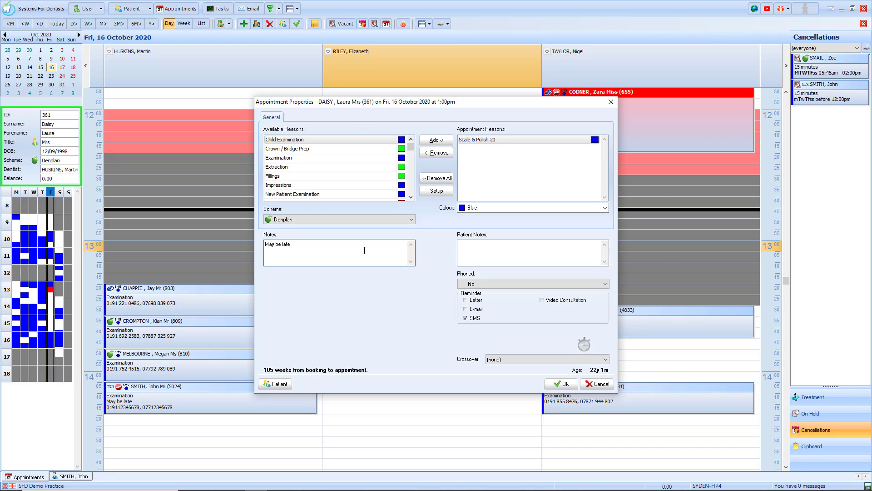
click(562, 384)
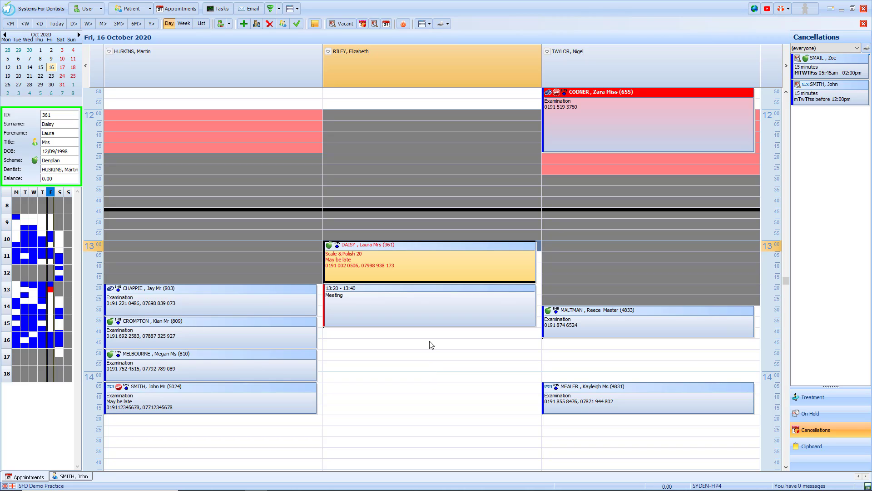
Mark the 13:00 Scale & Polish 20 appointment as Attended and move the patient to In-Surgery.
right_click(398, 256)
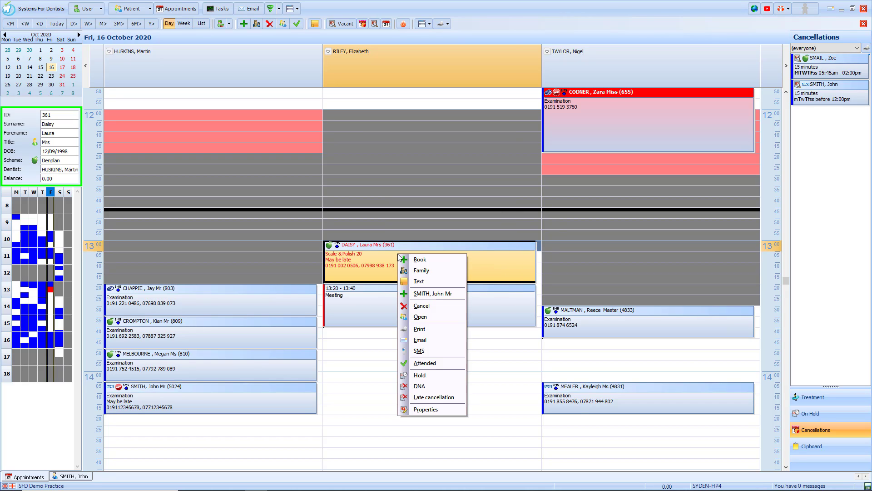
click(440, 363)
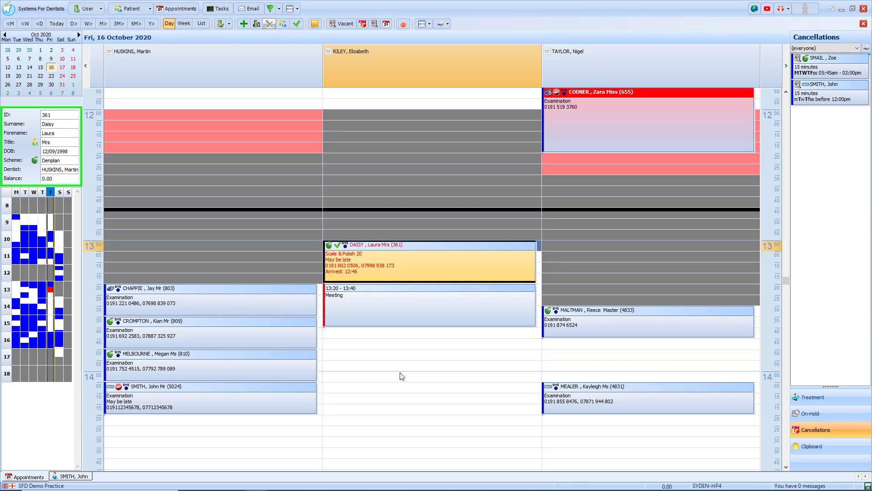
right_click(391, 258)
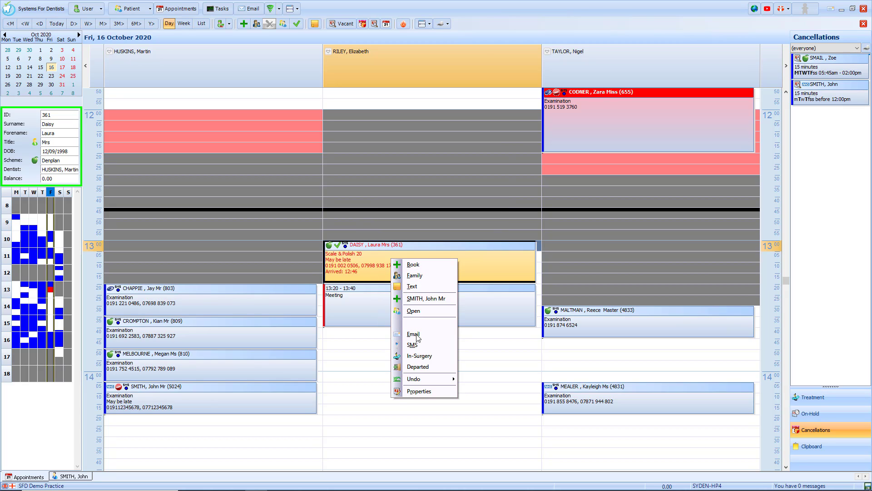
click(422, 356)
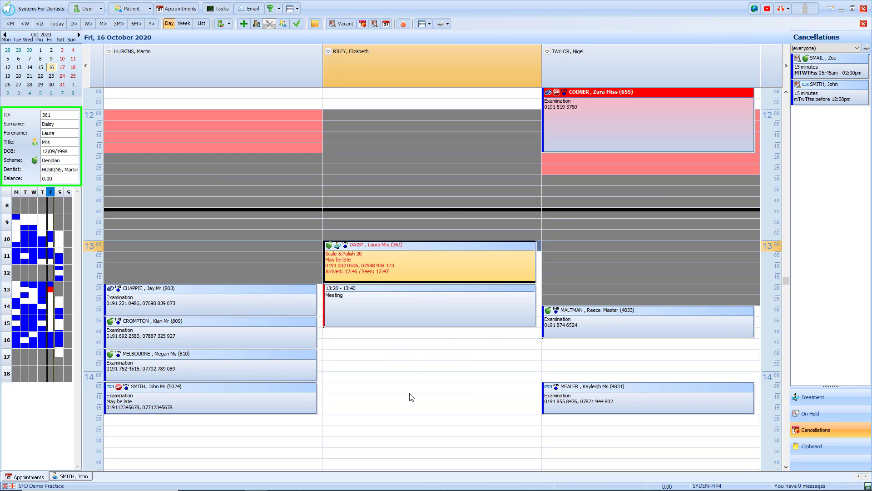
Check the arrival details of the 13:00 Scale & Polish 20 appointment and mark the patient as Departed.
mouse_move(338, 249)
mouse_move(396, 257)
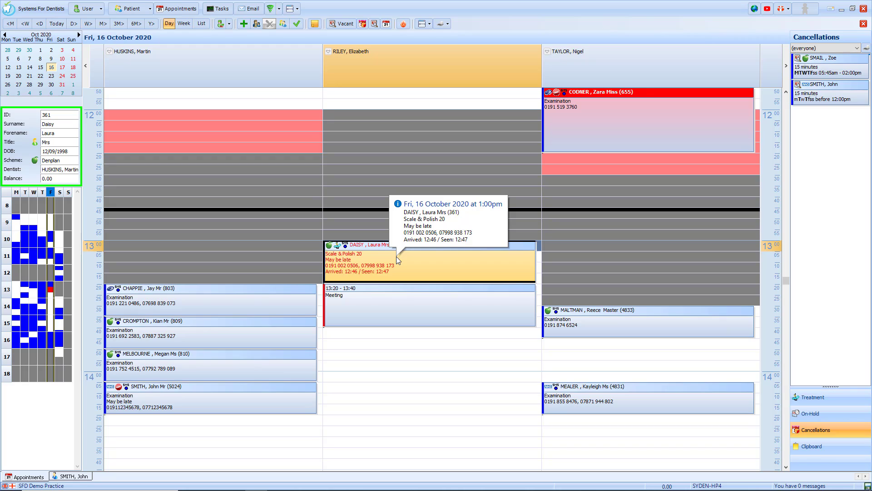
right_click(396, 256)
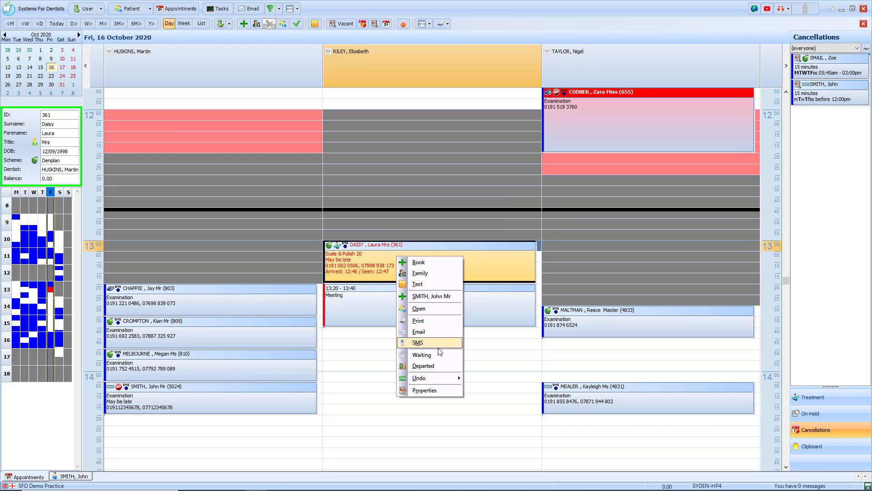
click(431, 367)
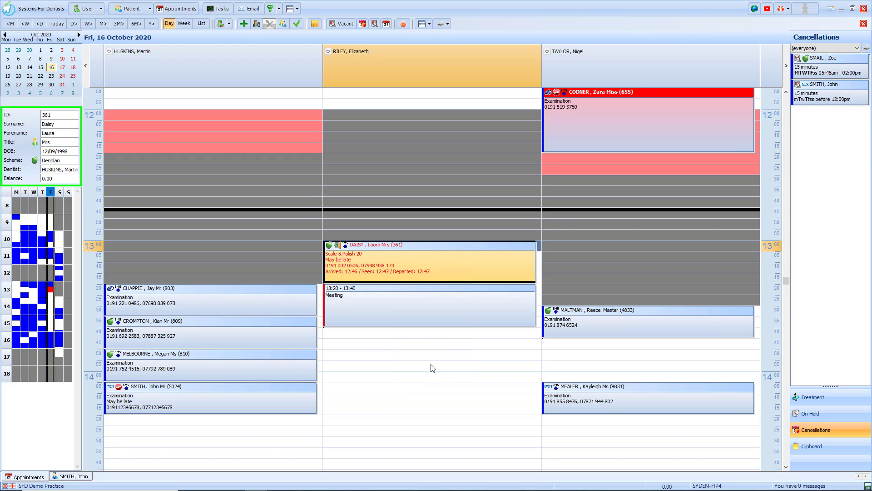